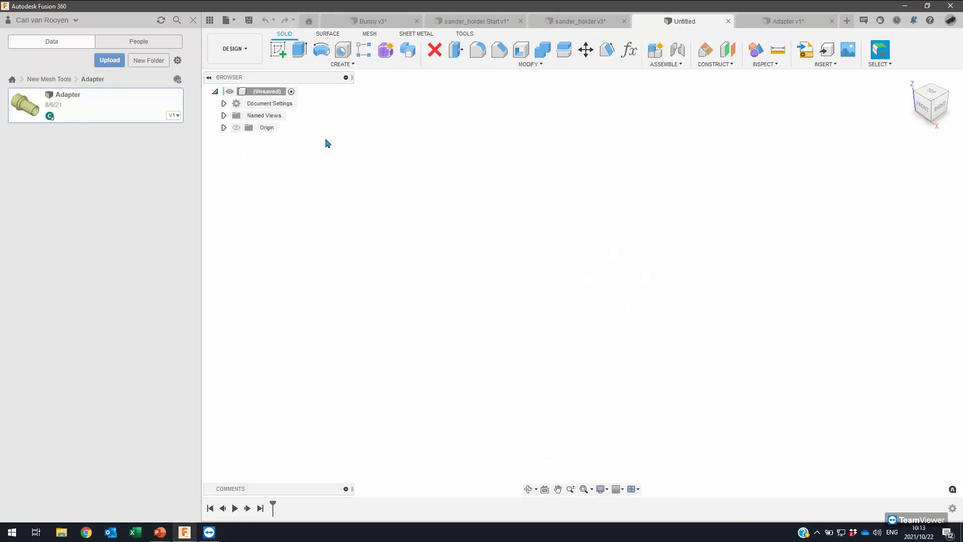
# Step: Examine the available mesh creation, preparation and modification commands
pyautogui.click(244, 50)
pyautogui.click(228, 76)
pyautogui.click(329, 35)
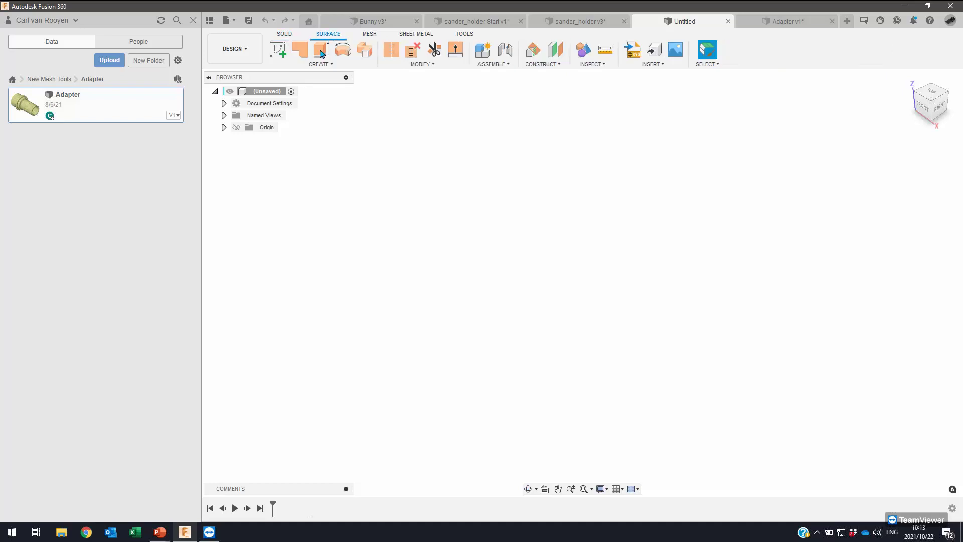
pyautogui.click(371, 35)
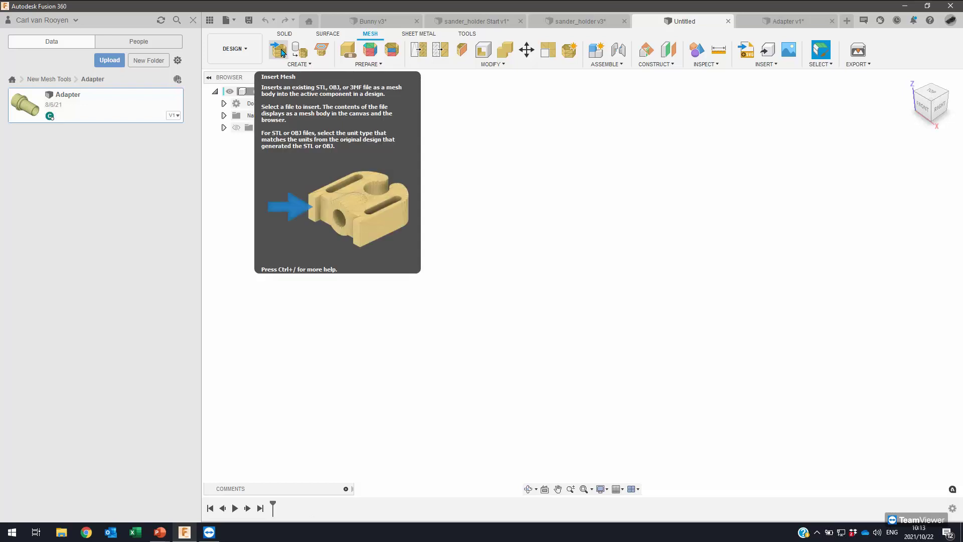
pyautogui.click(319, 64)
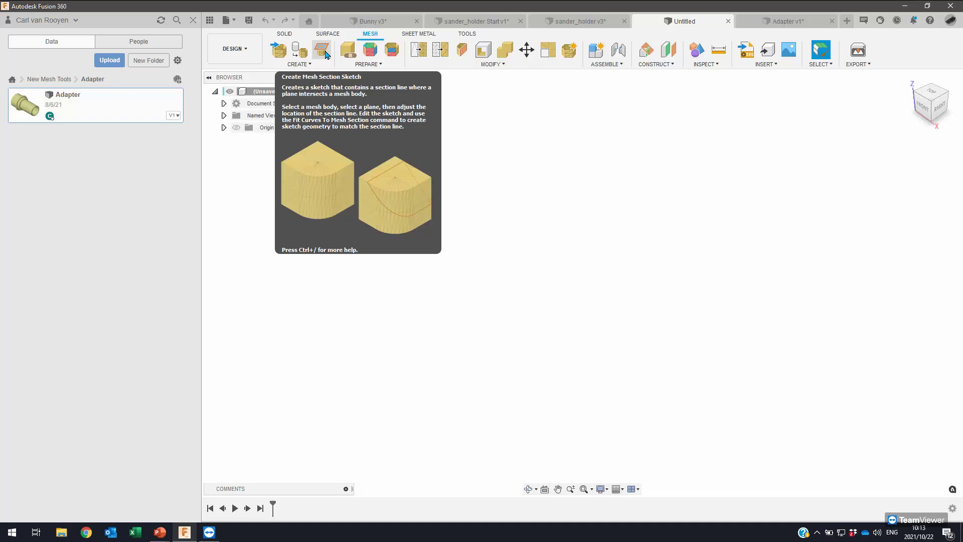
pyautogui.click(395, 66)
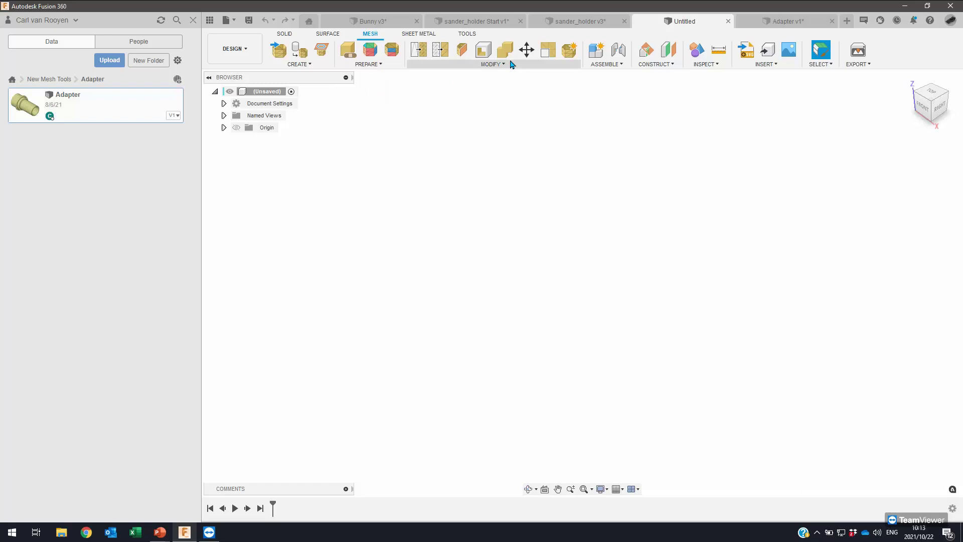
pyautogui.click(494, 64)
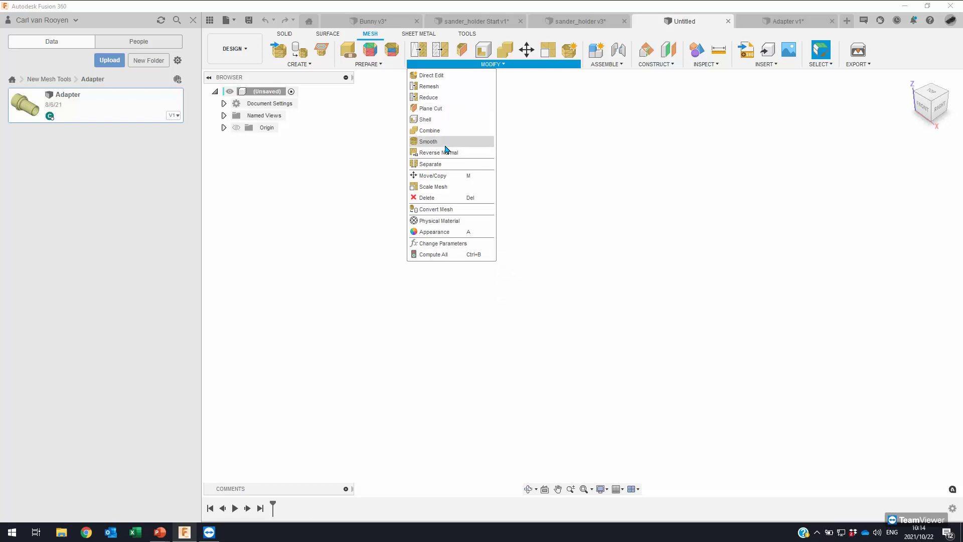
pyautogui.click(580, 119)
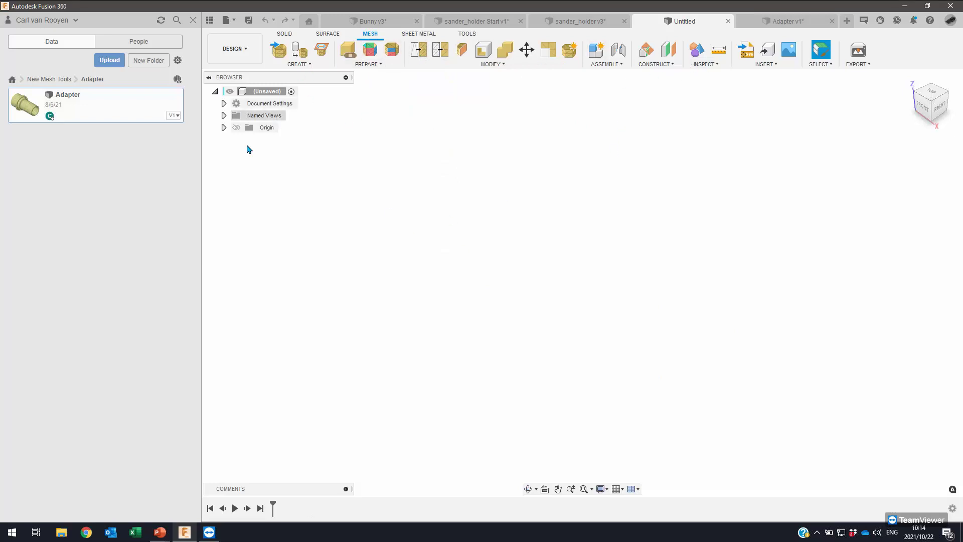
# Step: Insert the mesh file Desk_Organizer_Base.stl from the Desk Organiser files folder
pyautogui.click(279, 50)
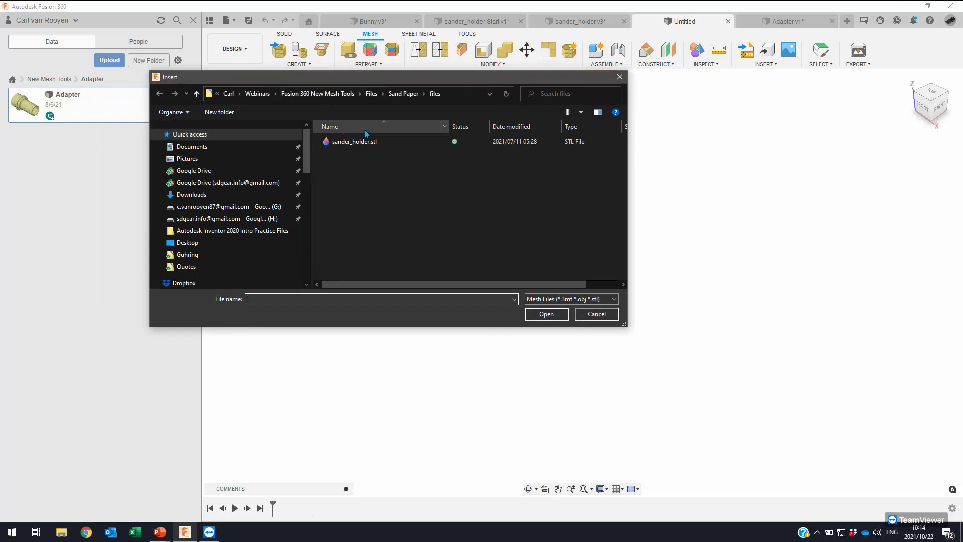
pyautogui.click(371, 94)
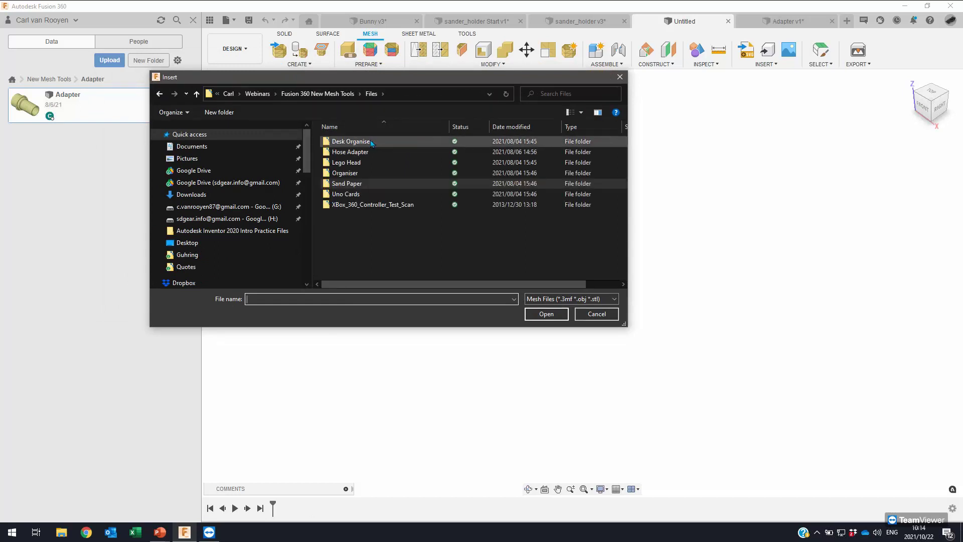
pyautogui.doubleClick(370, 140)
pyautogui.doubleClick(367, 143)
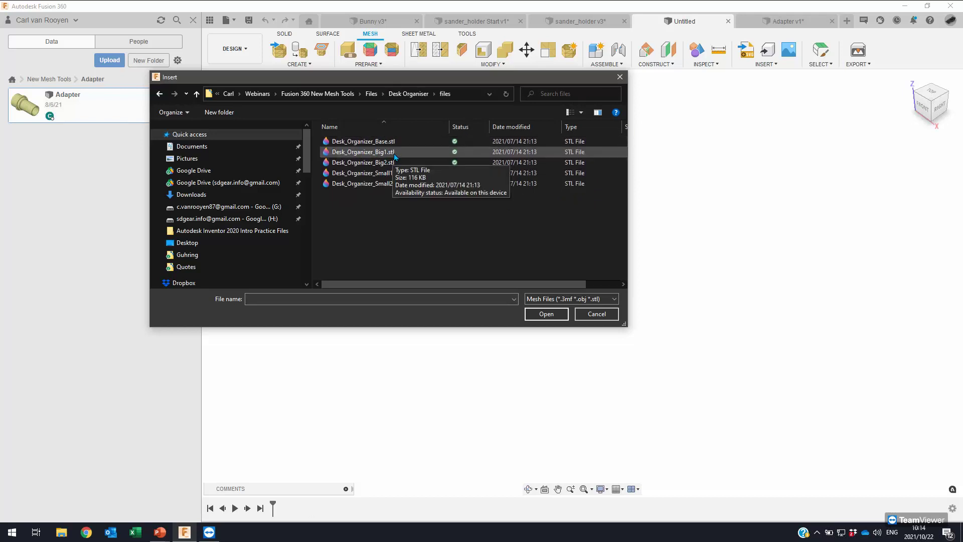
pyautogui.click(392, 143)
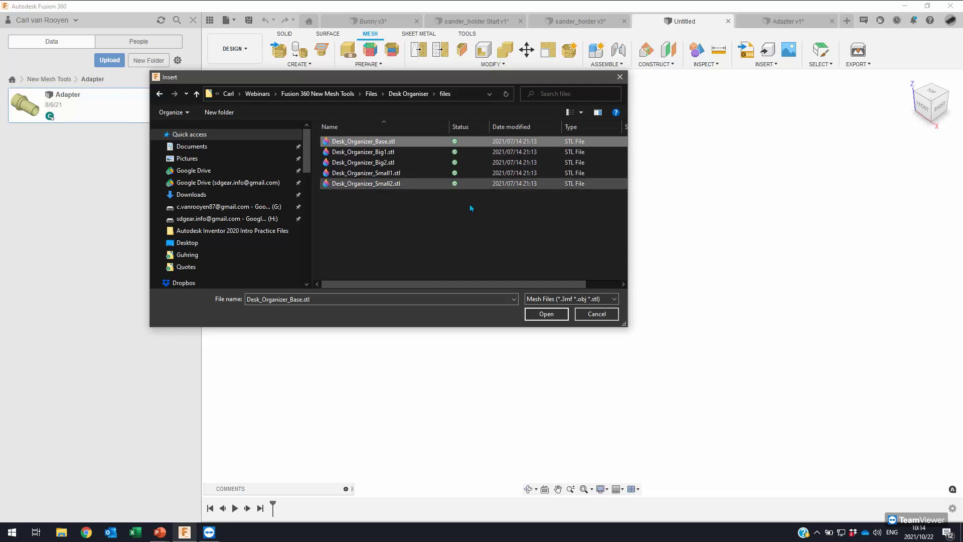
pyautogui.click(547, 315)
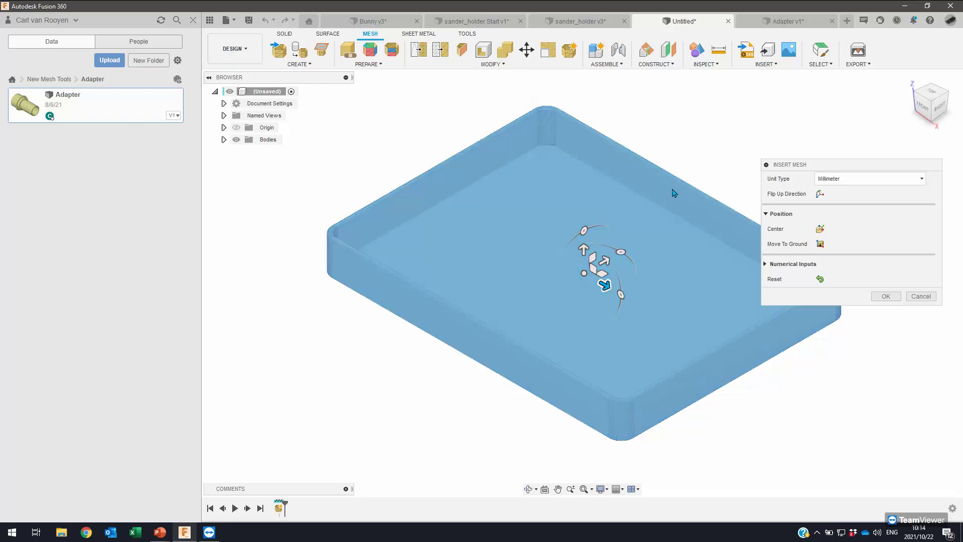
# Step: Set the unit type of the inserted mesh to Millimeter
pyautogui.click(888, 183)
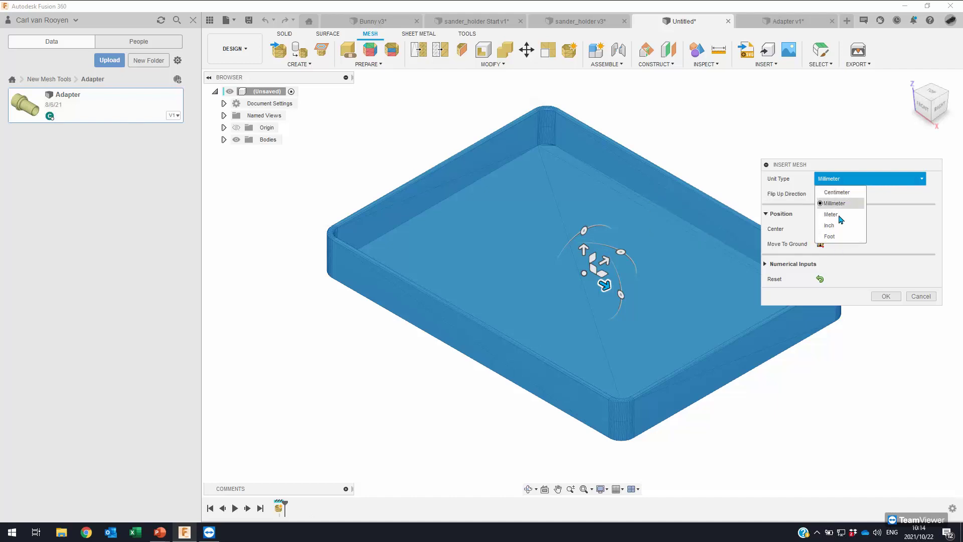
pyautogui.click(837, 205)
pyautogui.moveTo(807, 164); pyautogui.dragTo(802, 106)
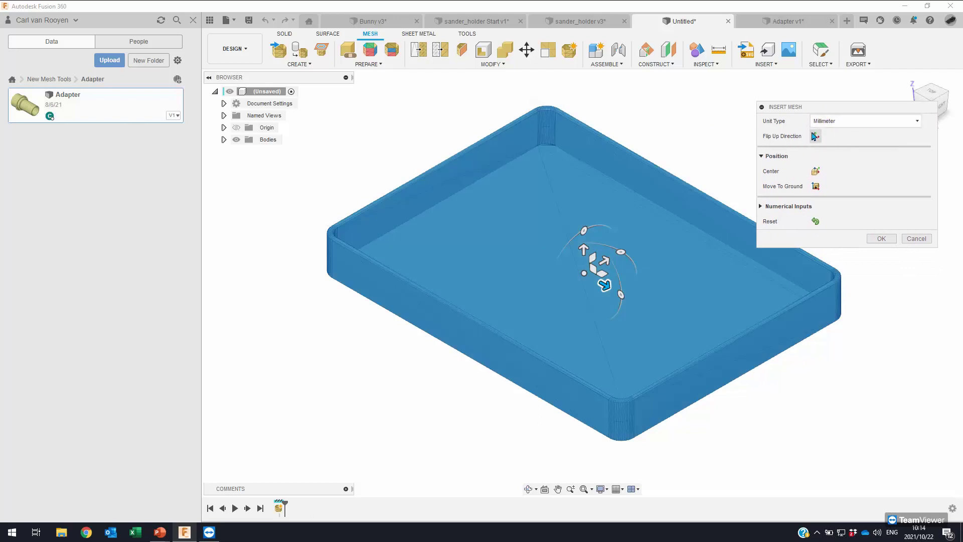
# Step: Try out flipping the tray mesh's up direction and restore its original orientation
pyautogui.click(816, 141)
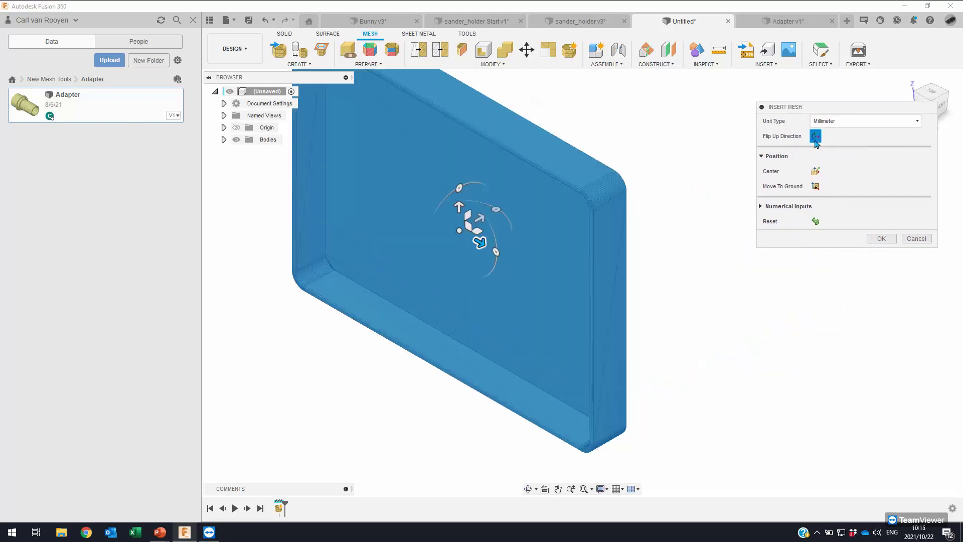
pyautogui.click(815, 143)
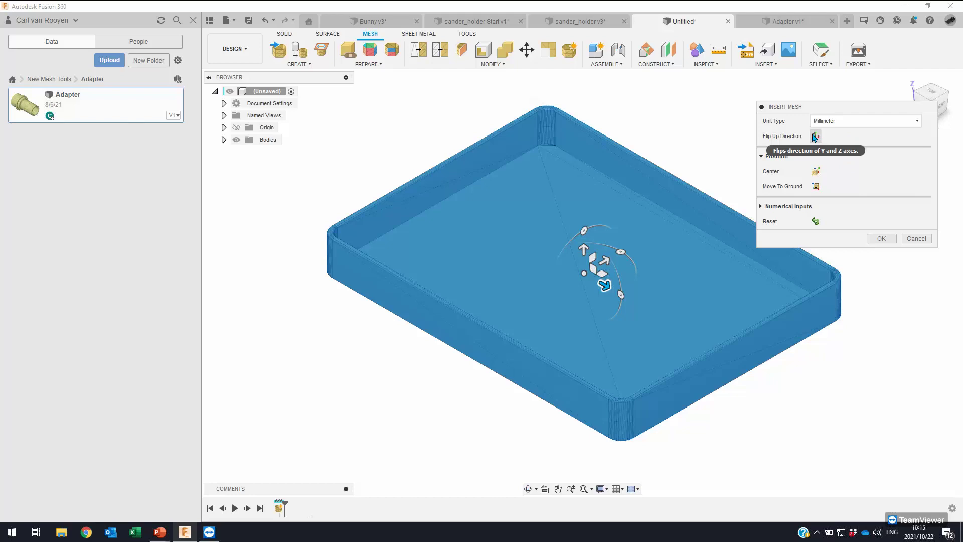
pyautogui.click(816, 137)
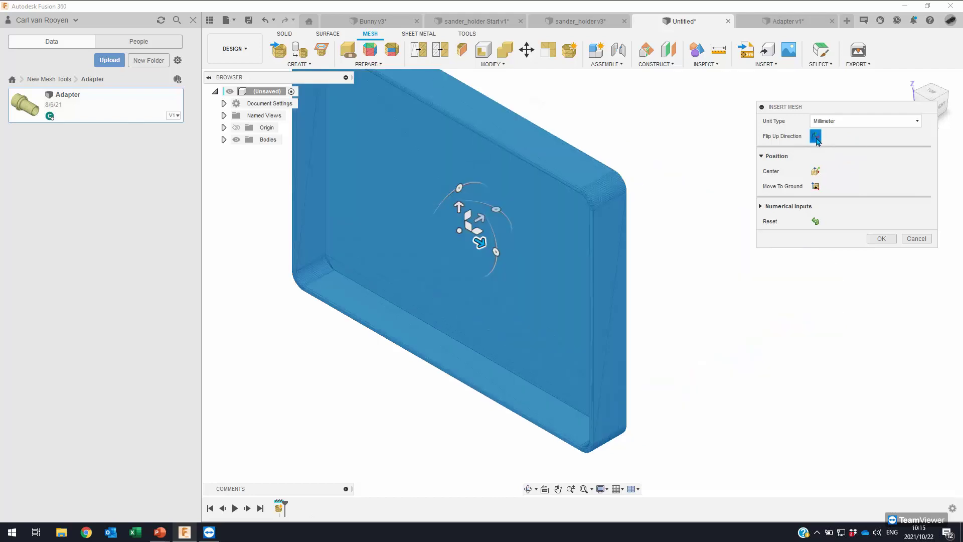
pyautogui.click(818, 142)
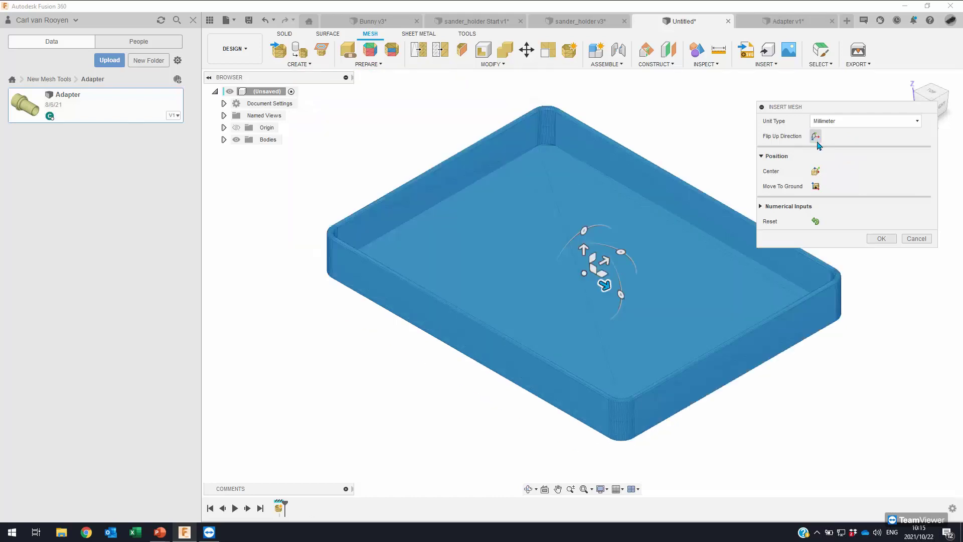
# Step: Center the tray mesh, move it to the ground plane and finish inserting it
pyautogui.click(816, 173)
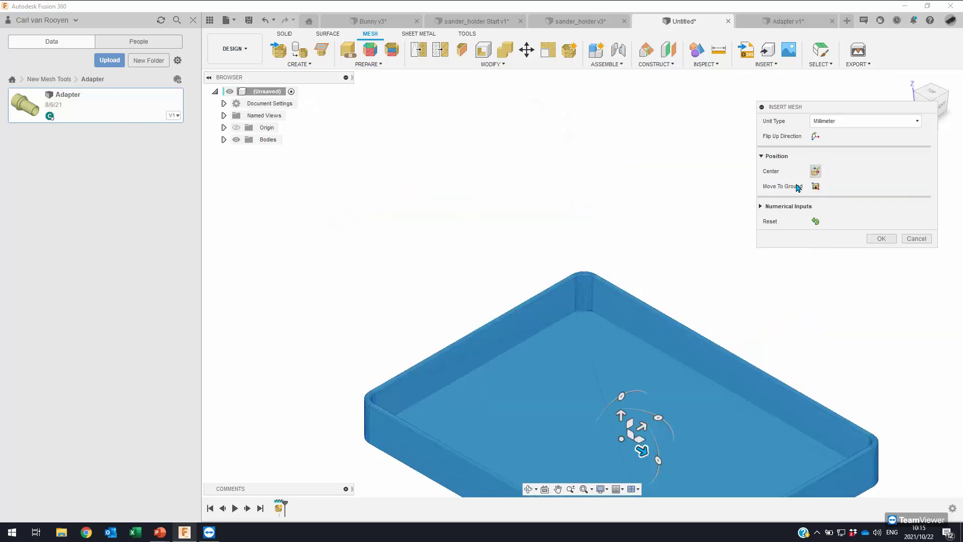
pyautogui.click(817, 186)
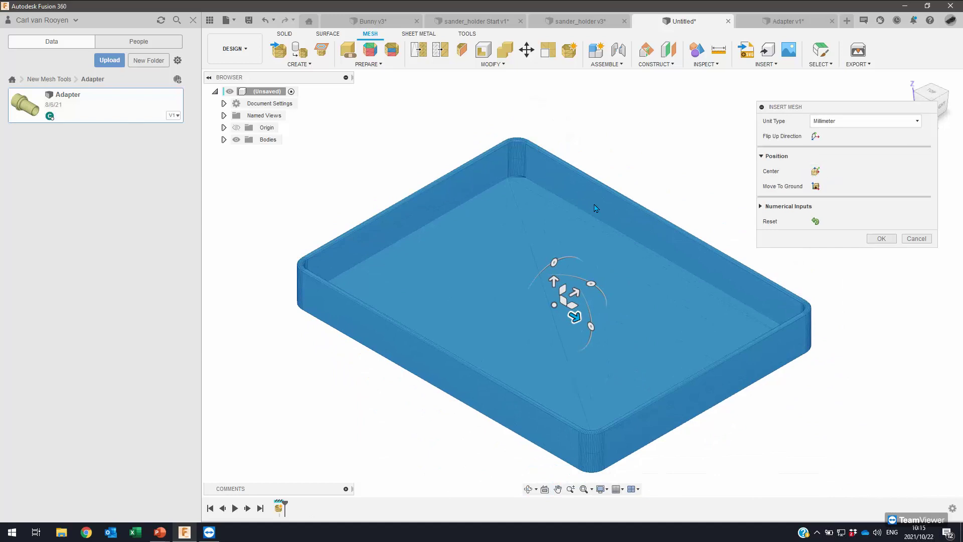
pyautogui.click(816, 188)
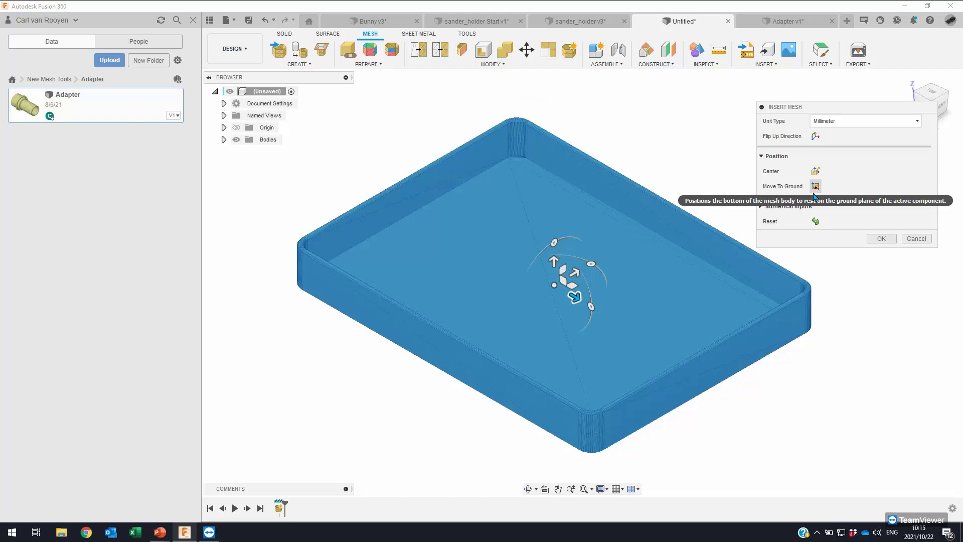
pyautogui.moveTo(901, 107); pyautogui.dragTo(856, 75)
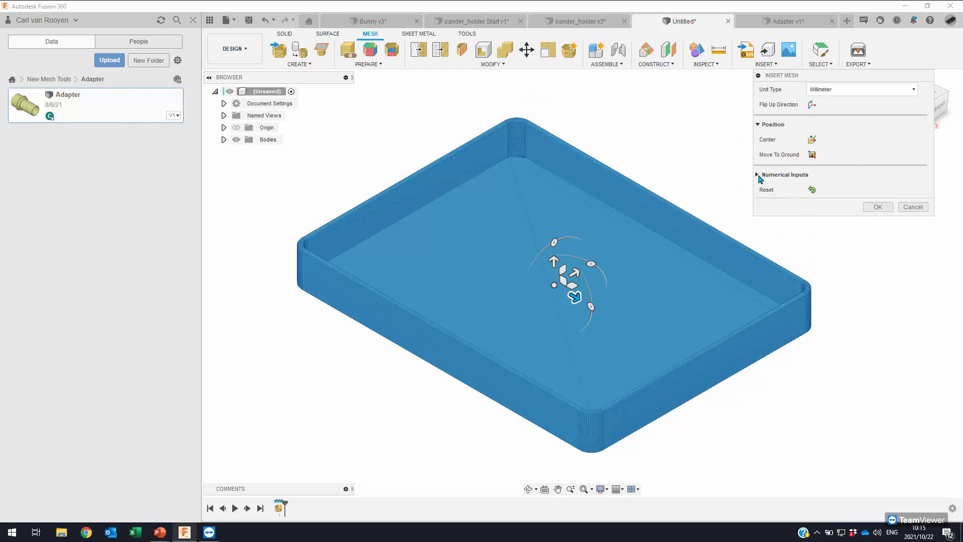
pyautogui.click(757, 176)
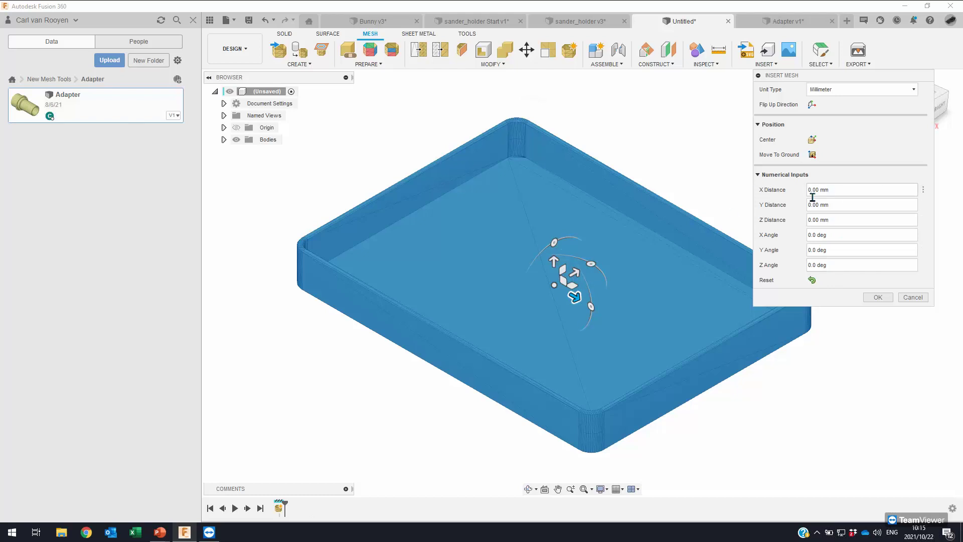
pyautogui.click(576, 296)
pyautogui.click(881, 299)
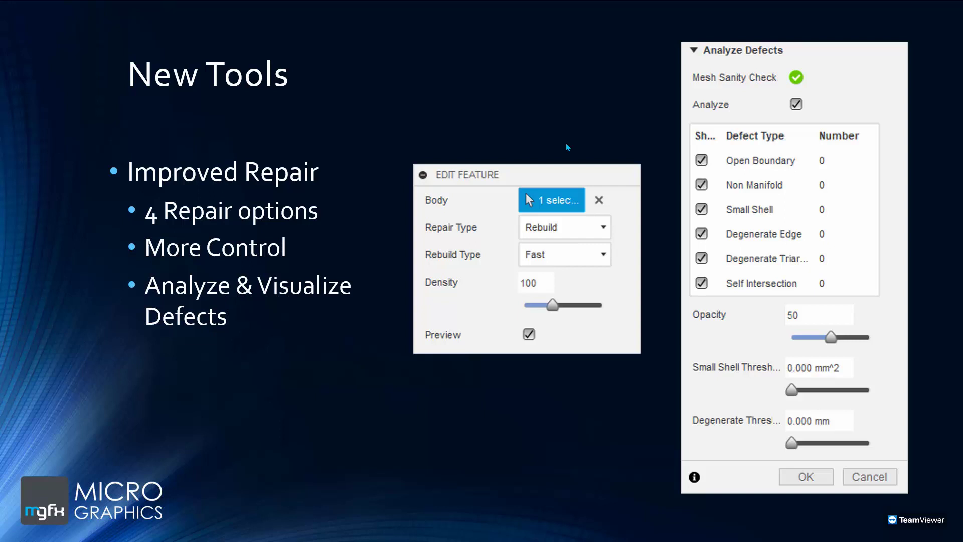
pyautogui.click(567, 145)
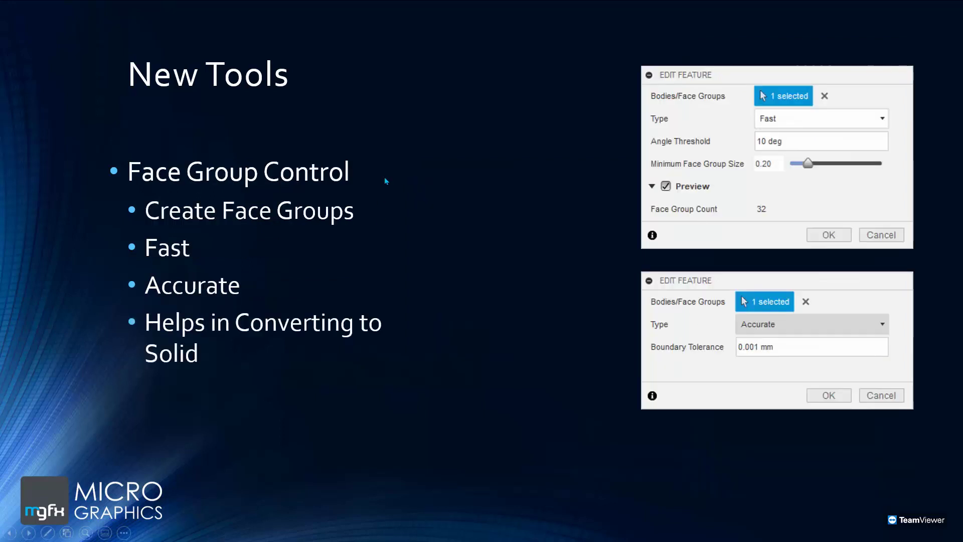
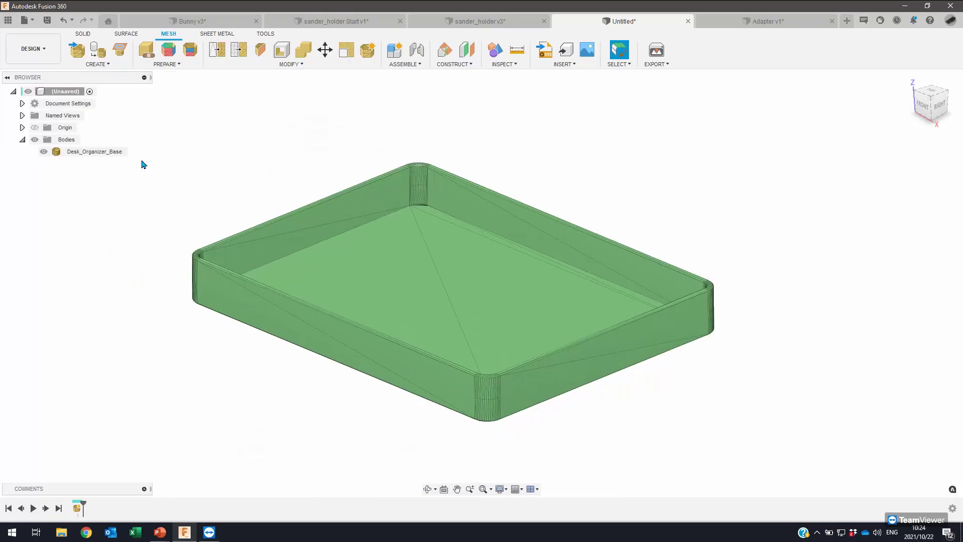
# Step: Start a Repair on the Desk_Organizer_Base mesh with the repair type Close Holes
pyautogui.keyDown('shift'); pyautogui.moveTo(45, 158); pyautogui.dragTo(54, 165, button='middle'); pyautogui.keyUp('shift')
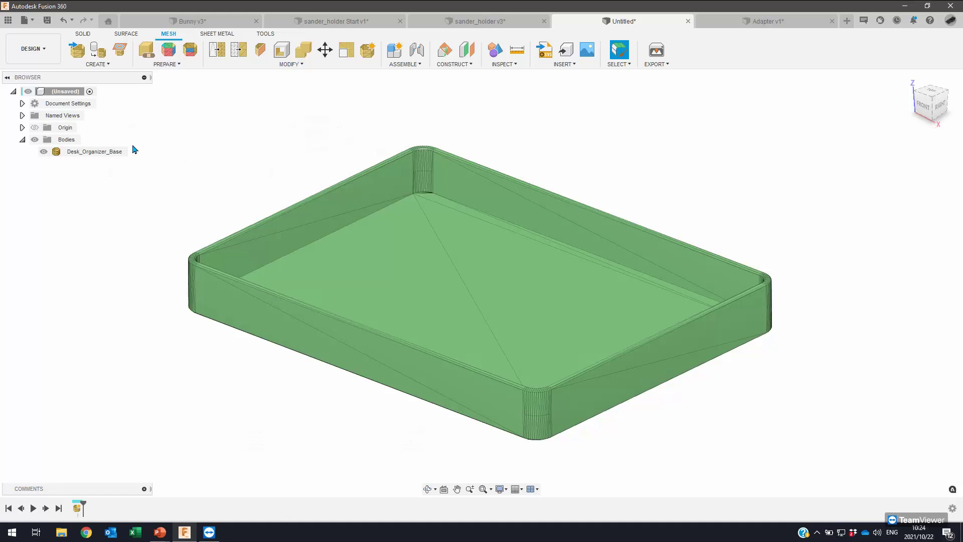
pyautogui.click(145, 55)
pyautogui.click(392, 211)
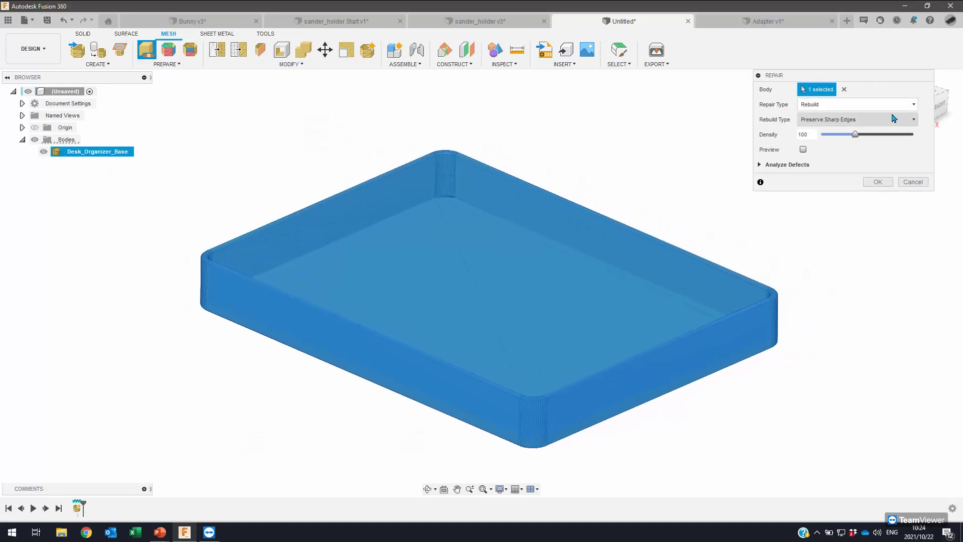
pyautogui.click(872, 106)
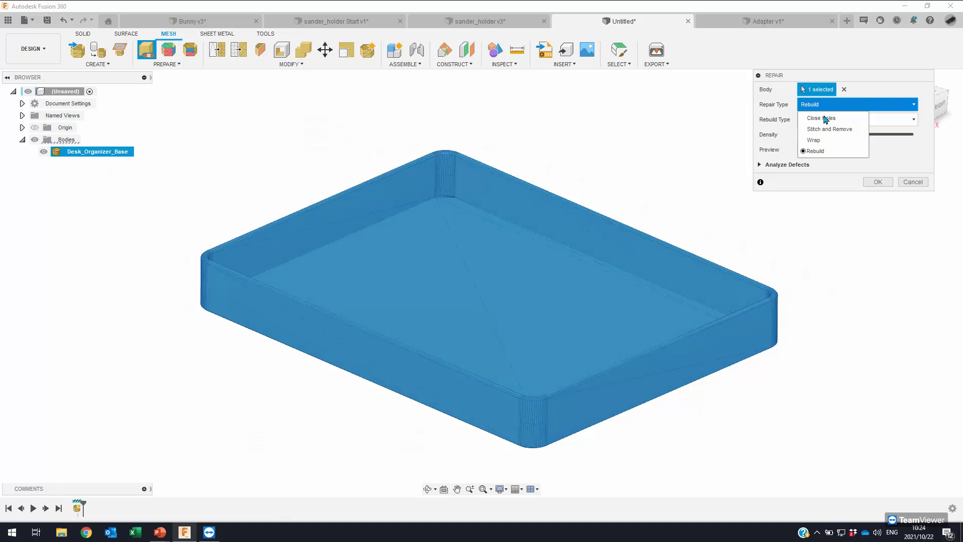
pyautogui.click(823, 113)
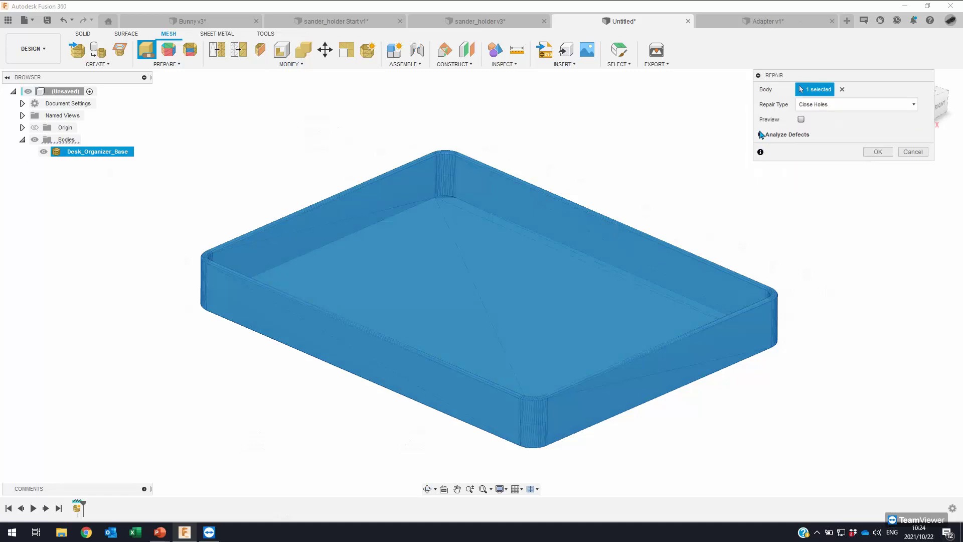
# Step: Run the defect analysis on the Desk_Organizer_Base mesh and check the details of its Mesh Sanity Check
pyautogui.click(761, 136)
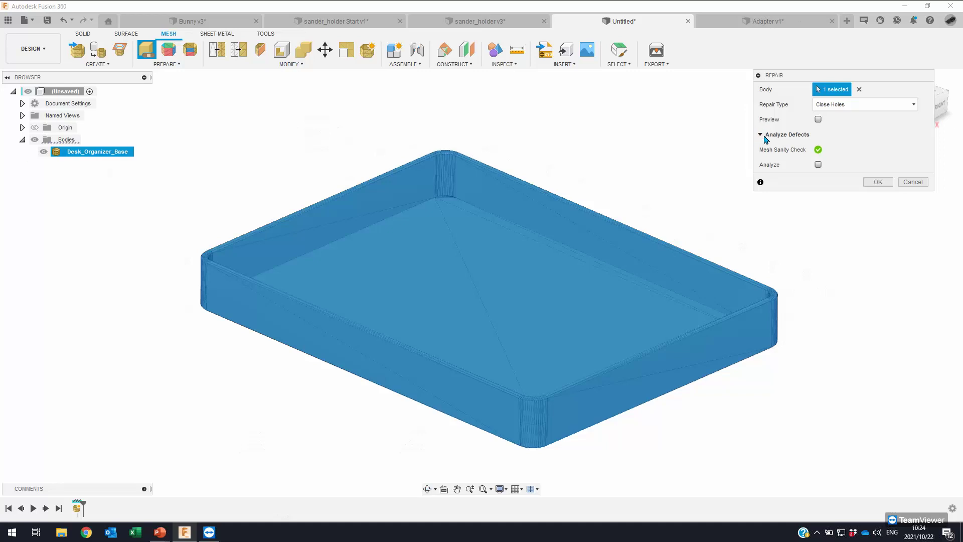
pyautogui.click(818, 164)
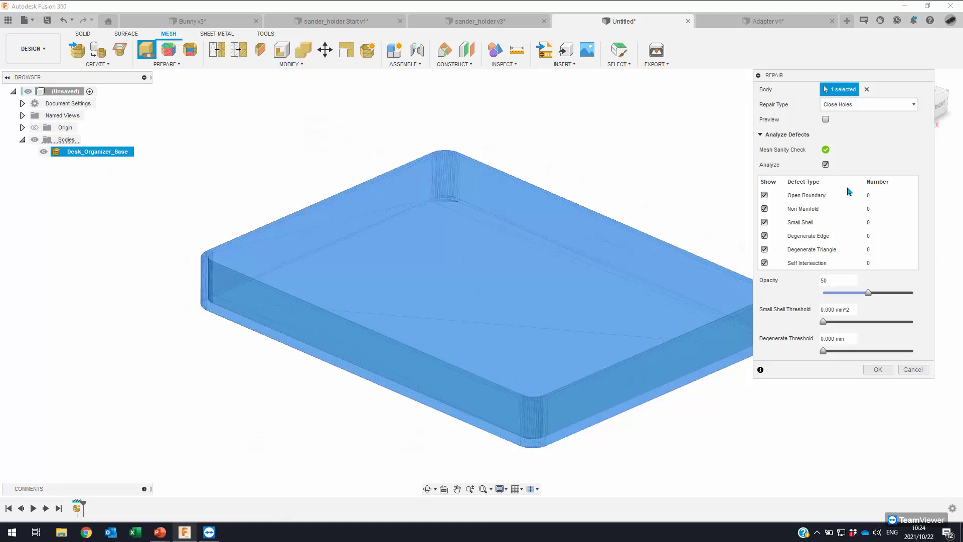
pyautogui.keyDown('shift'); pyautogui.moveTo(570, 229); pyautogui.dragTo(772, 160, button='middle'); pyautogui.keyUp('shift')
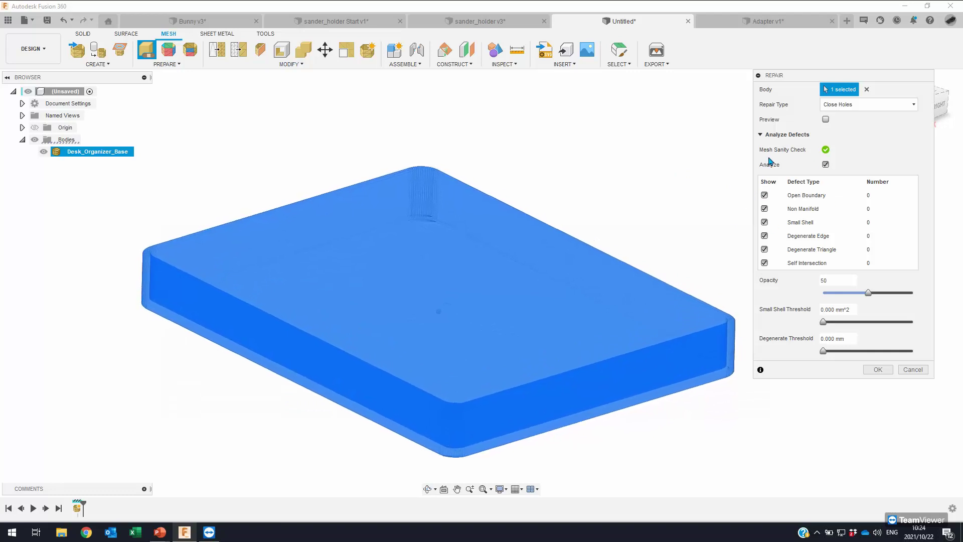
pyautogui.moveTo(827, 152)
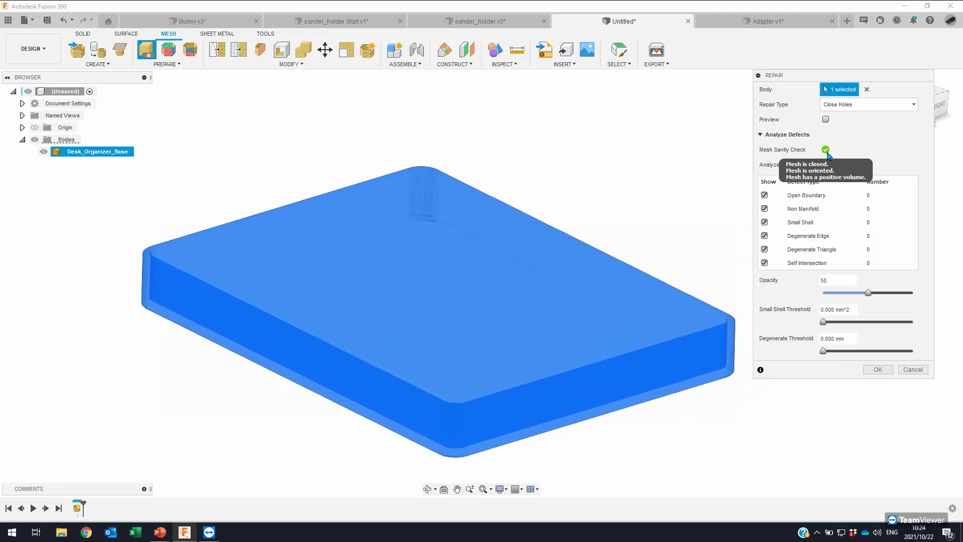
pyautogui.keyDown('shift'); pyautogui.moveTo(713, 154); pyautogui.dragTo(707, 157, button='middle'); pyautogui.keyUp('shift')
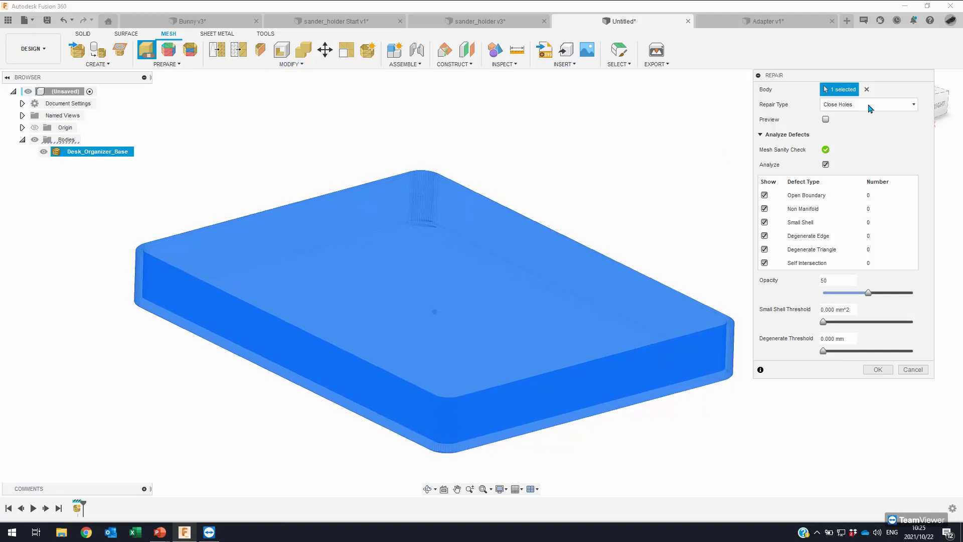
# Step: Set the repair type of the tray mesh to Rebuild and turn on its preview
pyautogui.click(869, 106)
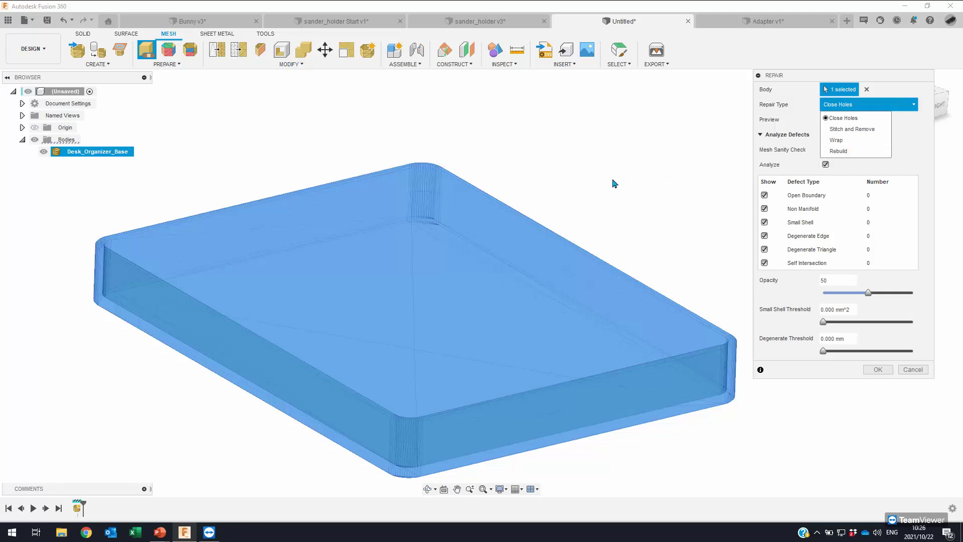
pyautogui.click(867, 104)
pyautogui.click(867, 104)
pyautogui.click(503, 256)
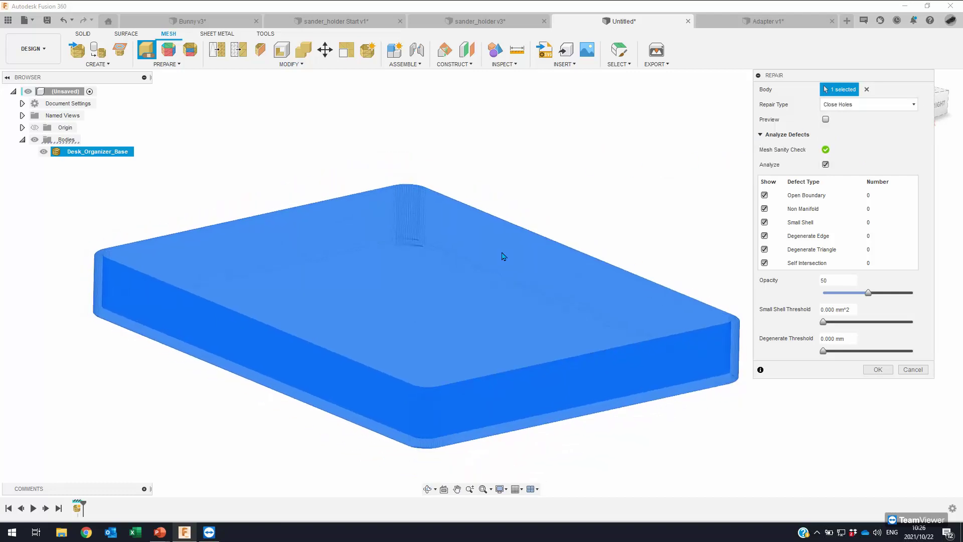
pyautogui.click(874, 104)
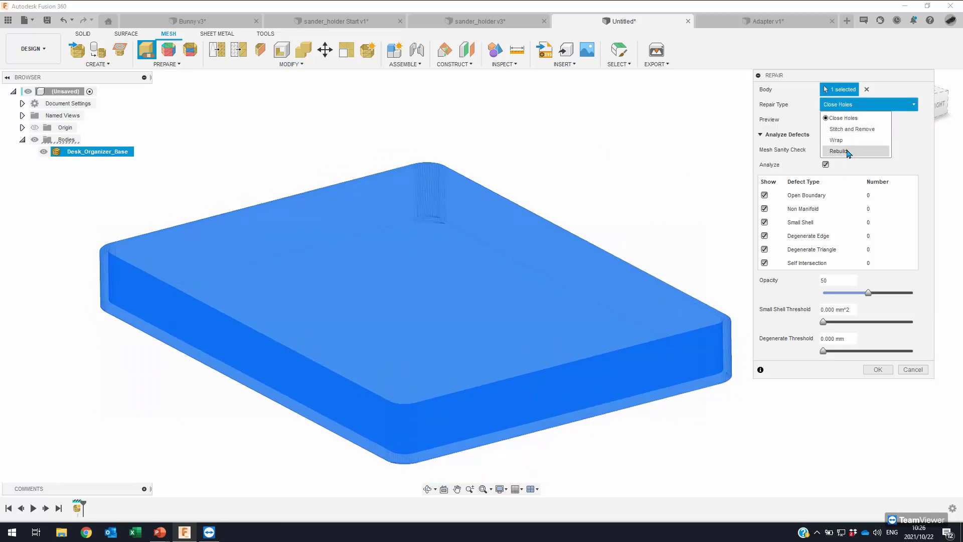
pyautogui.click(848, 151)
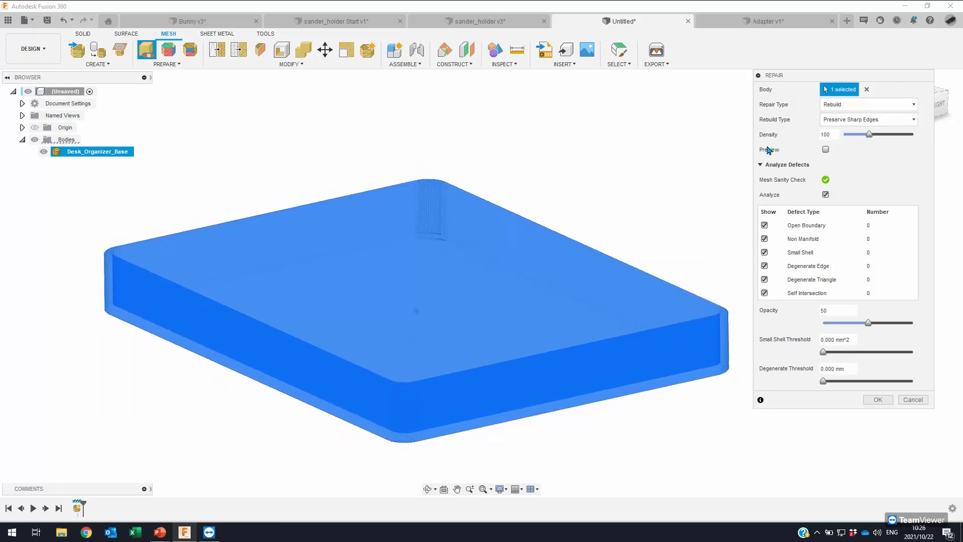
pyautogui.click(826, 149)
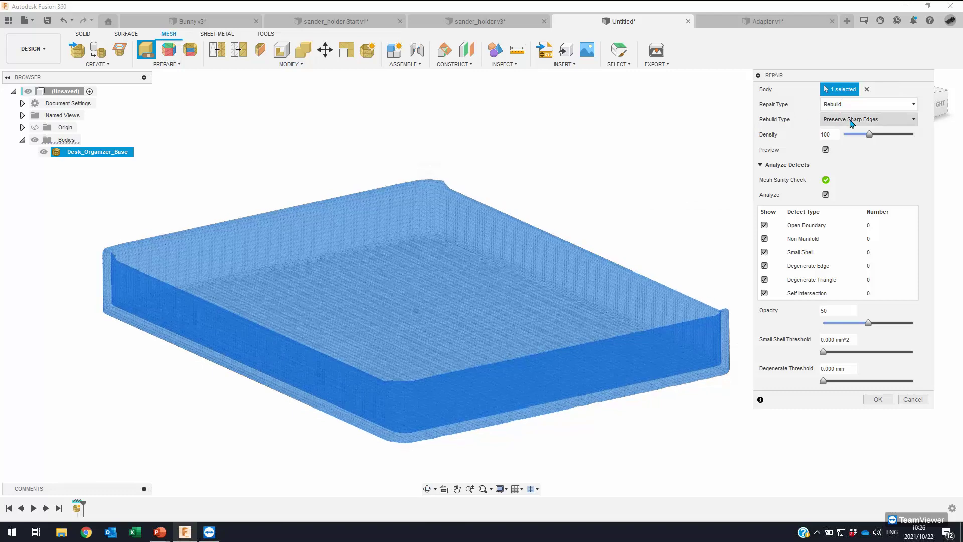
# Step: Inspect the previewed tray rim with Preserve Sharp Edges and change the rebuild type to Accurate
pyautogui.click(890, 120)
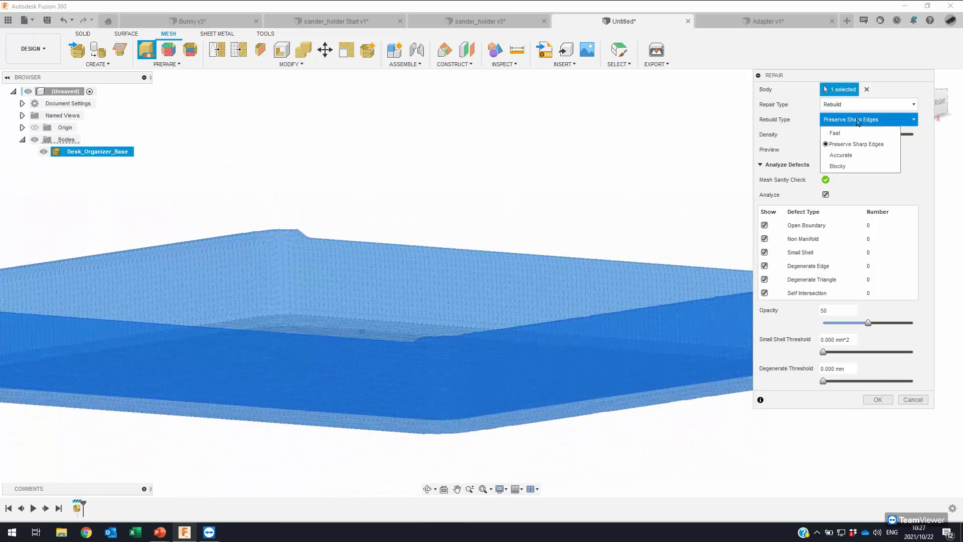
pyautogui.click(798, 121)
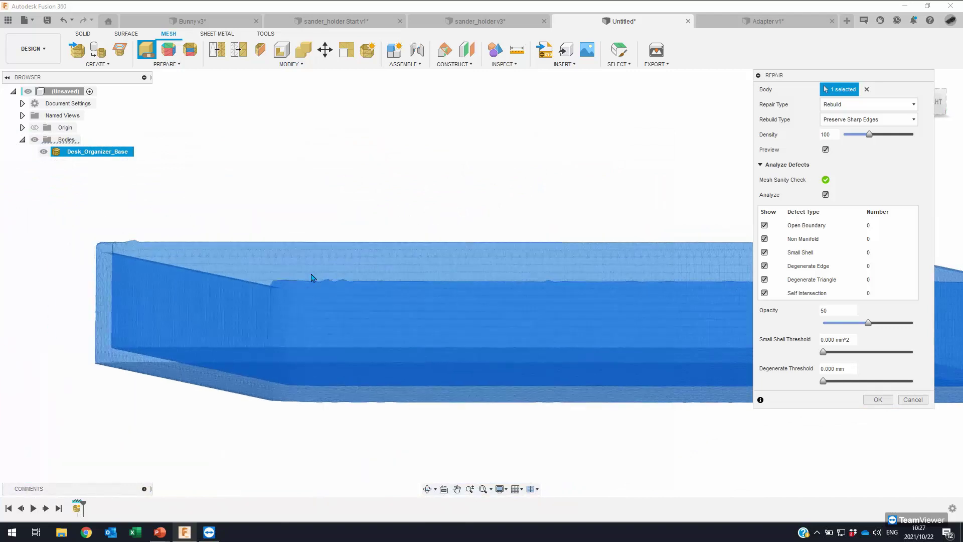
pyautogui.scroll(3, 311, 278)
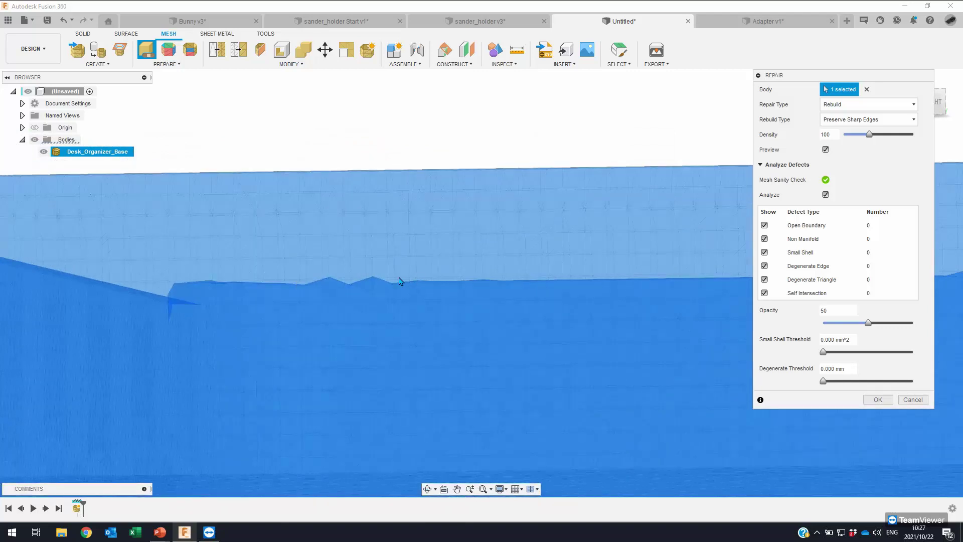
pyautogui.click(853, 119)
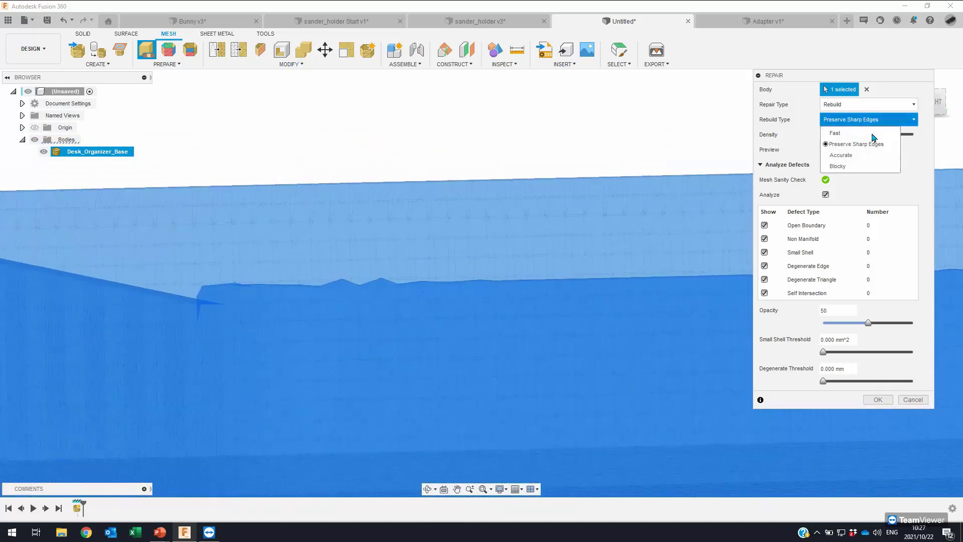
pyautogui.click(854, 156)
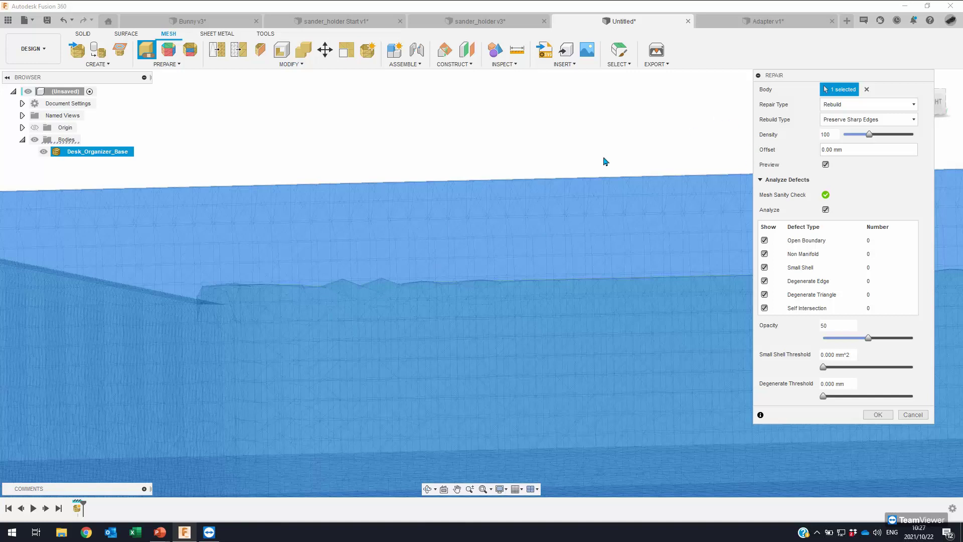
# Step: Examine the rim and corners of the Accurate rebuild preview, apply the repair and deselect the tray mesh
pyautogui.scroll(-1, 834, 124)
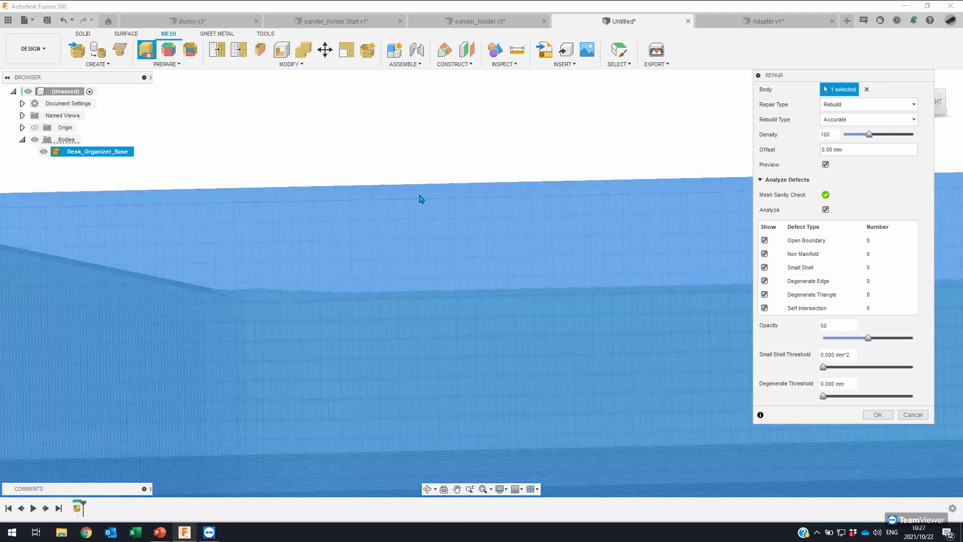
pyautogui.scroll(-5, 366, 146)
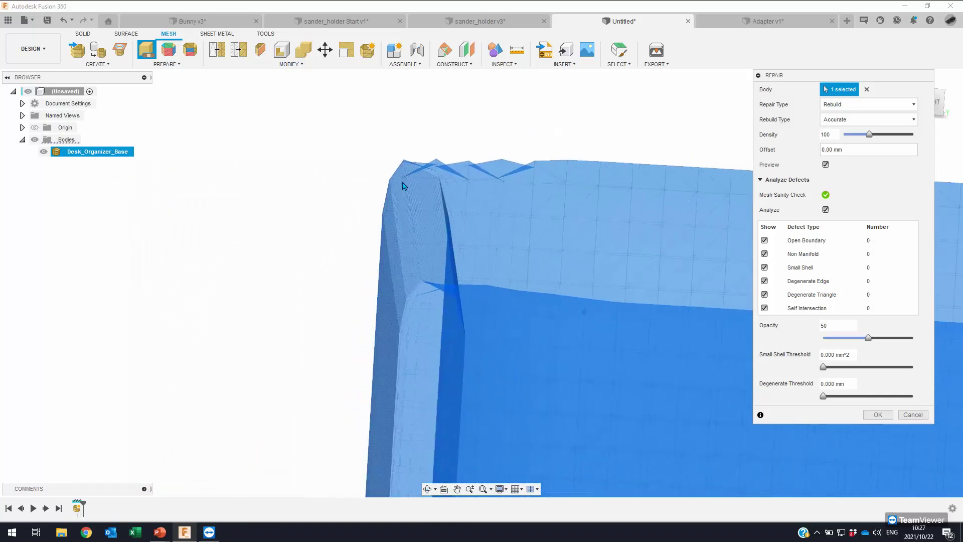
pyautogui.keyDown('shift'); pyautogui.moveTo(437, 236); pyautogui.dragTo(480, 210, button='middle'); pyautogui.keyUp('shift')
pyautogui.scroll(5, 473, 208)
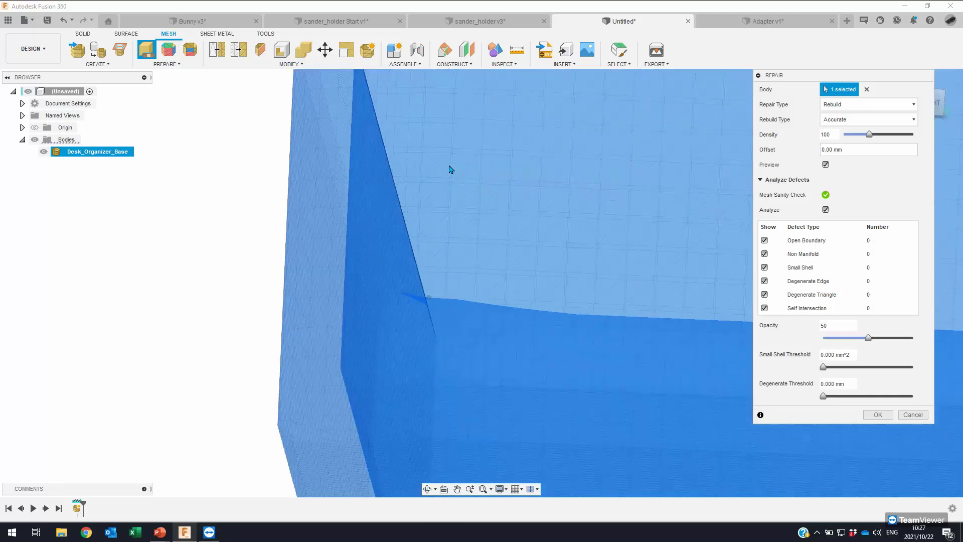
pyautogui.scroll(-8, 442, 165)
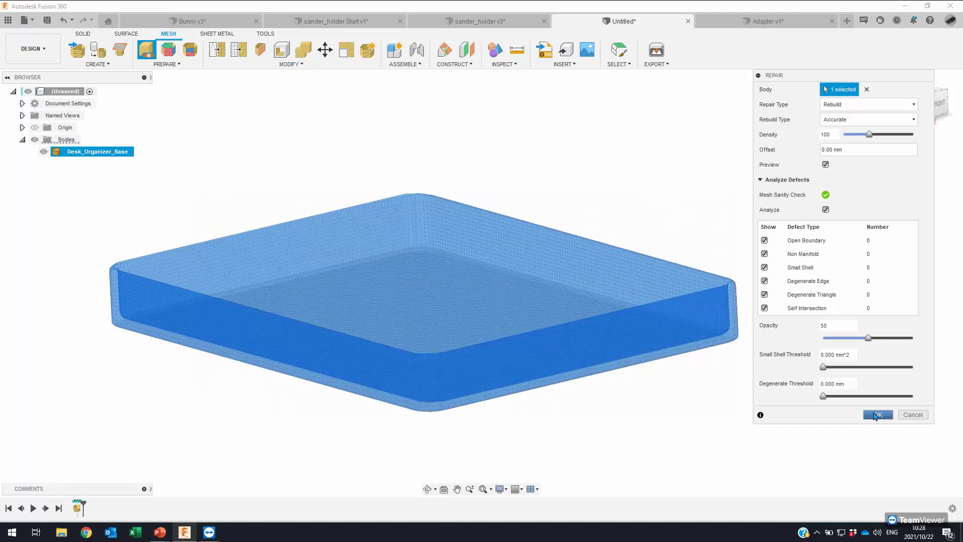
pyautogui.click(877, 415)
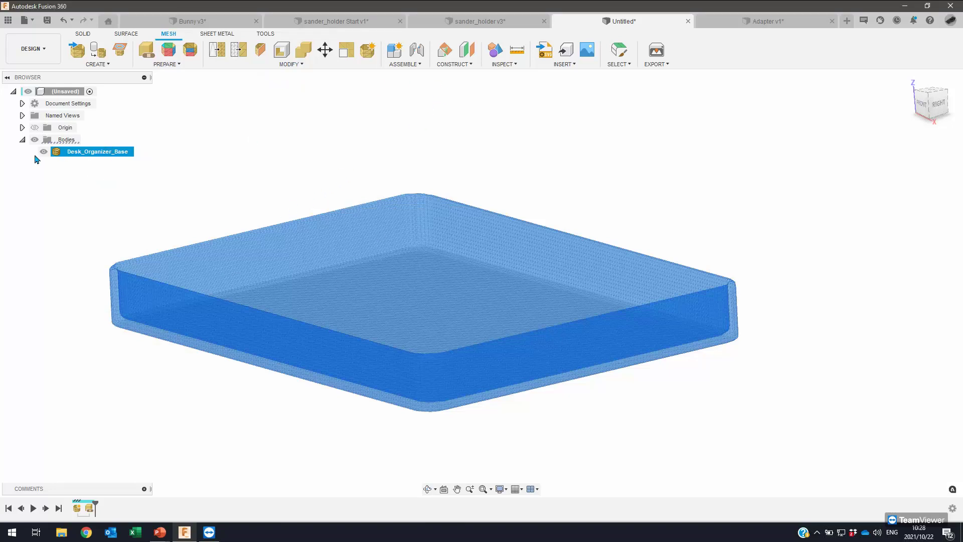
pyautogui.press('Escape')
pyautogui.moveTo(136, 196); pyautogui.dragTo(287, 214, button='middle')
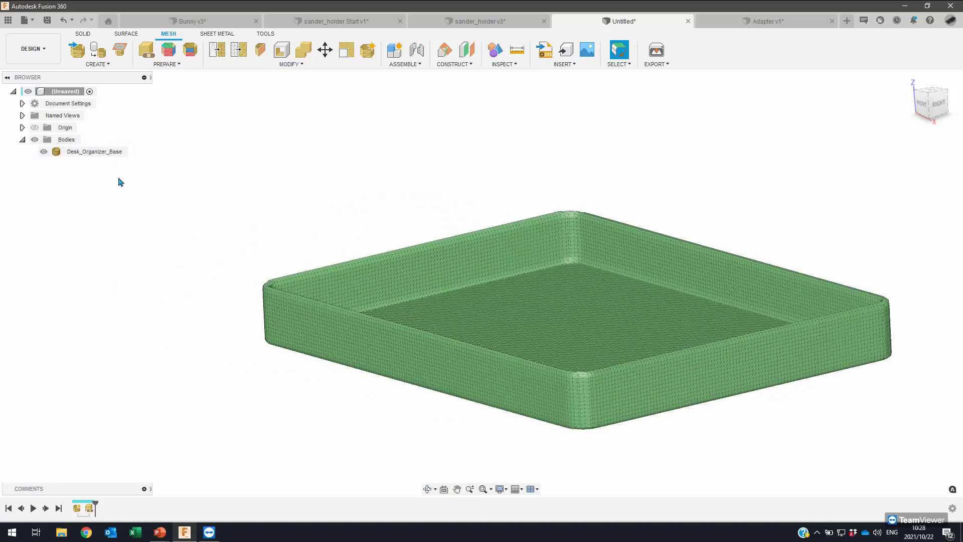
pyautogui.scroll(2, 140, 181)
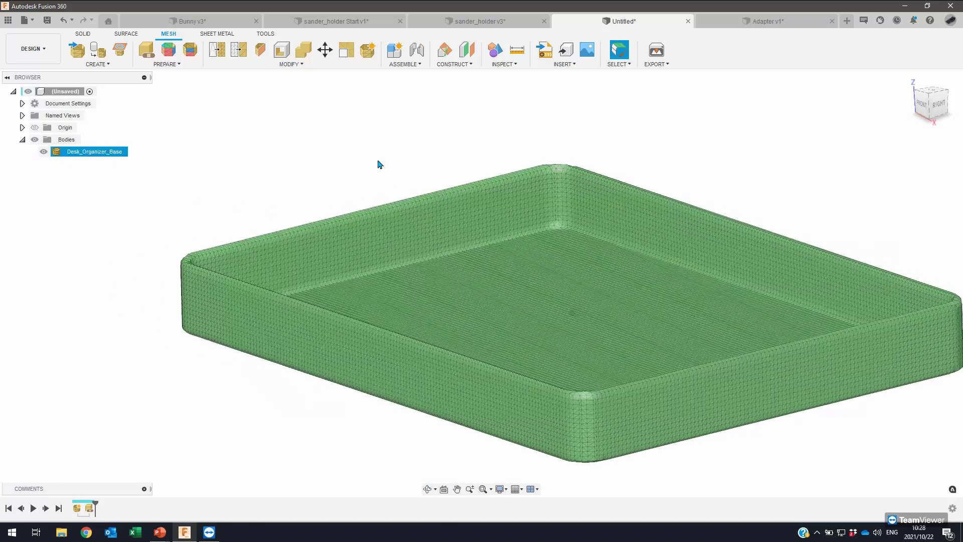
pyautogui.scroll(-2, 378, 164)
pyautogui.keyDown('shift'); pyautogui.moveTo(379, 164); pyautogui.dragTo(267, 210, button='middle'); pyautogui.keyUp('shift')
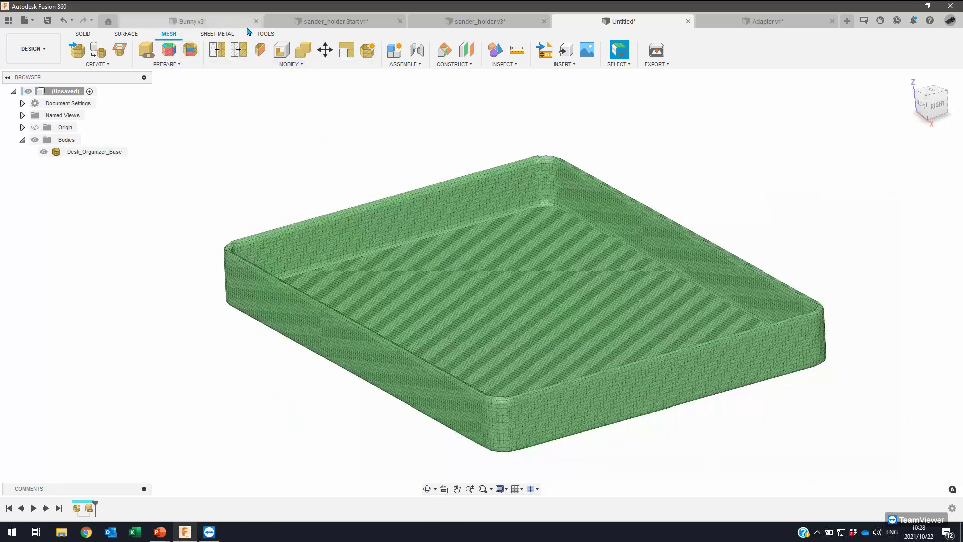
# Step: Switch to the Bunny v3 design and roll its timeline back to just before the Convert Mesh feature
pyautogui.click(232, 25)
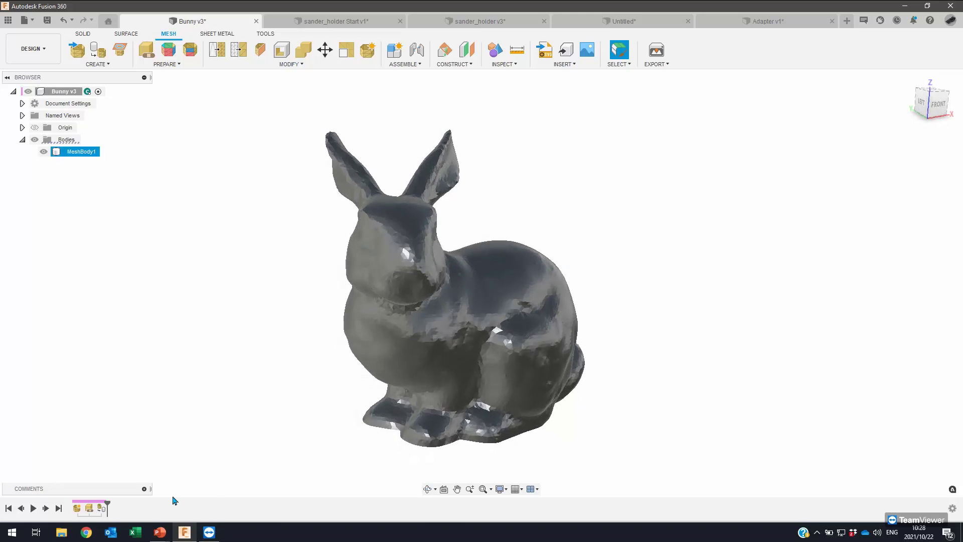
pyautogui.scroll(3, 194, 344)
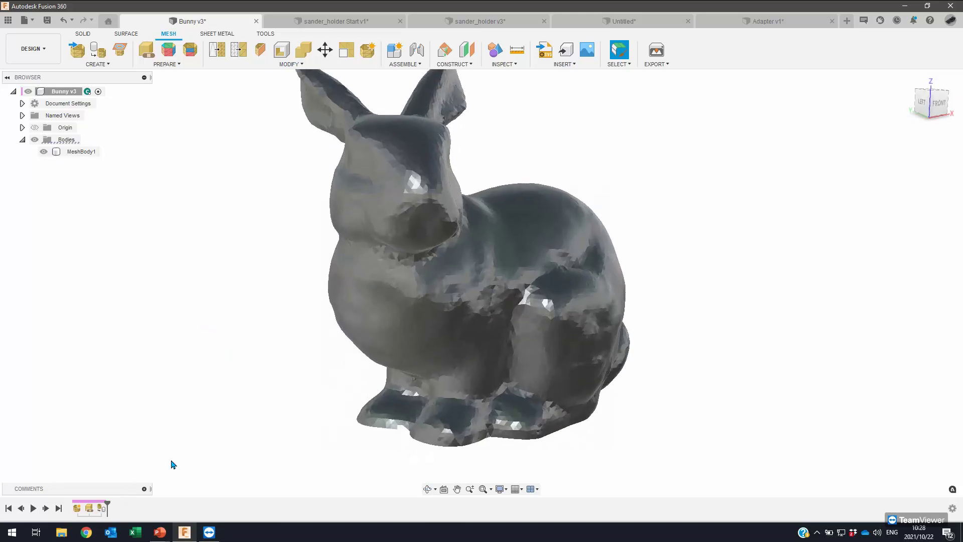
pyautogui.moveTo(108, 502); pyautogui.dragTo(96, 502)
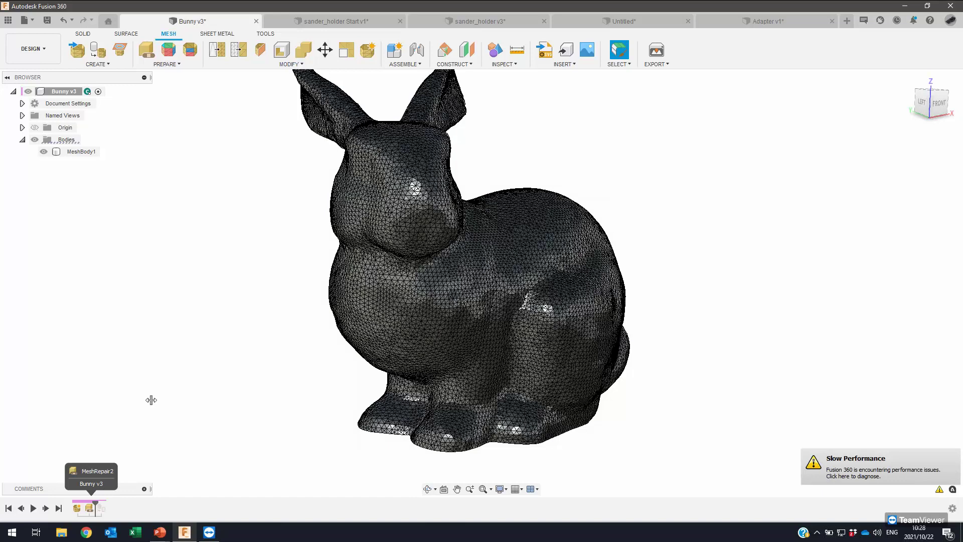
pyautogui.doubleClick(91, 508)
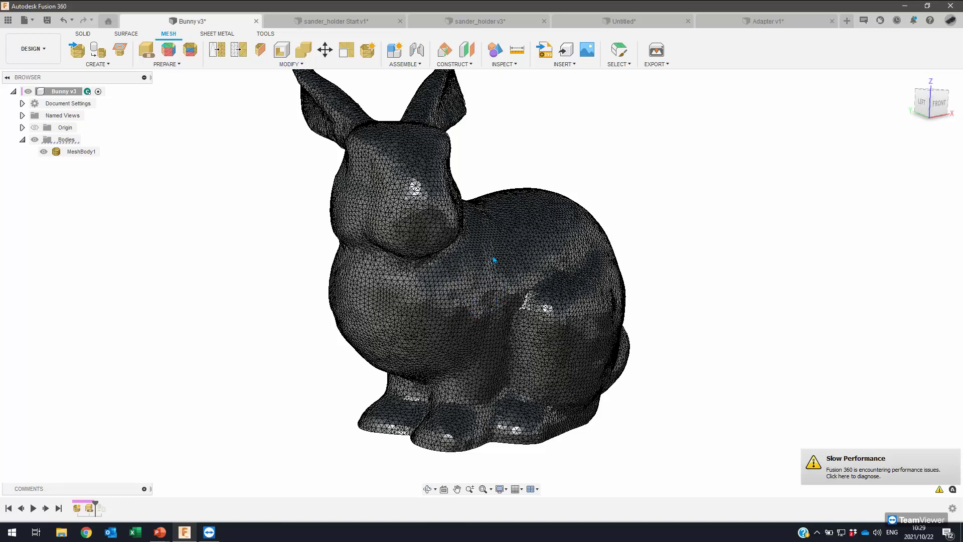
pyautogui.scroll(1, 715, 145)
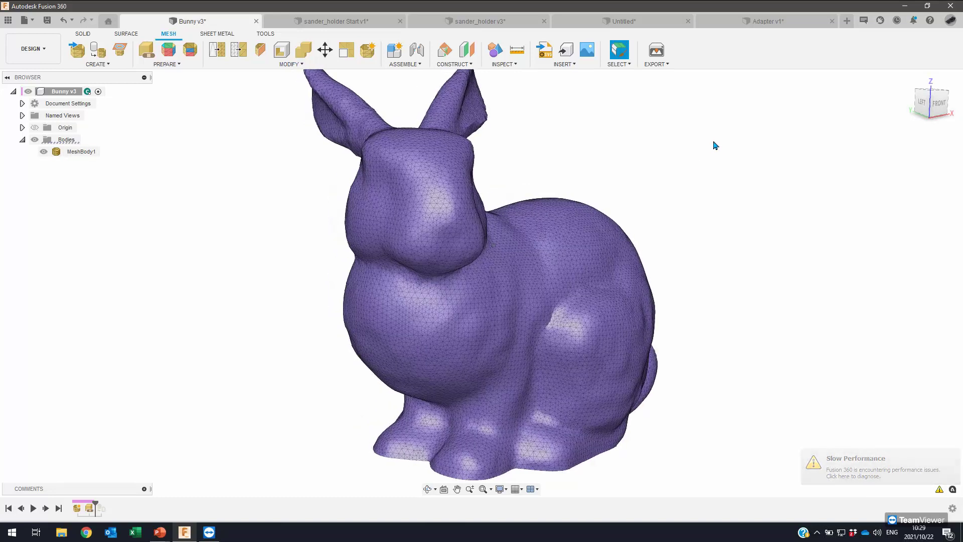
pyautogui.scroll(-2, 715, 145)
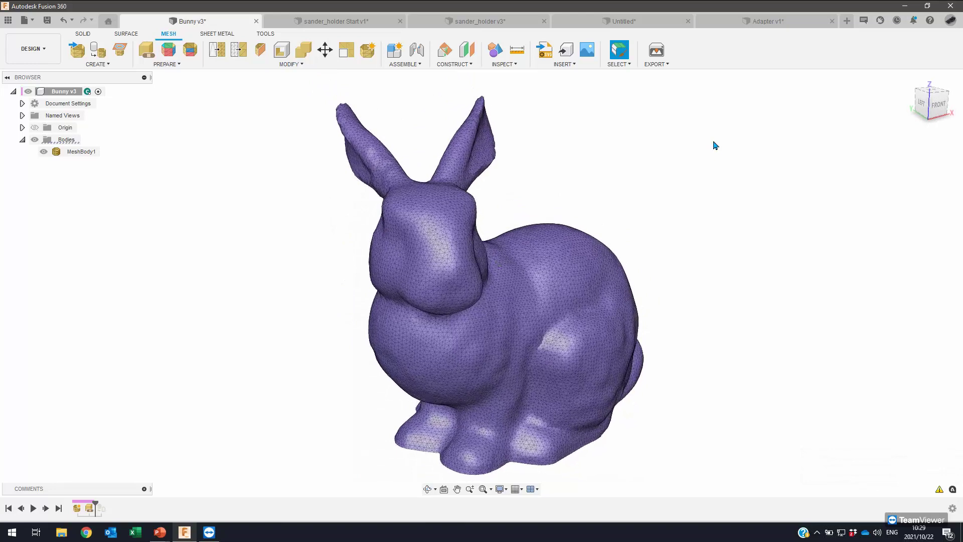
pyautogui.scroll(1, 716, 146)
pyautogui.keyDown('shift'); pyautogui.moveTo(266, 306); pyautogui.dragTo(273, 351, button='middle'); pyautogui.keyUp('shift')
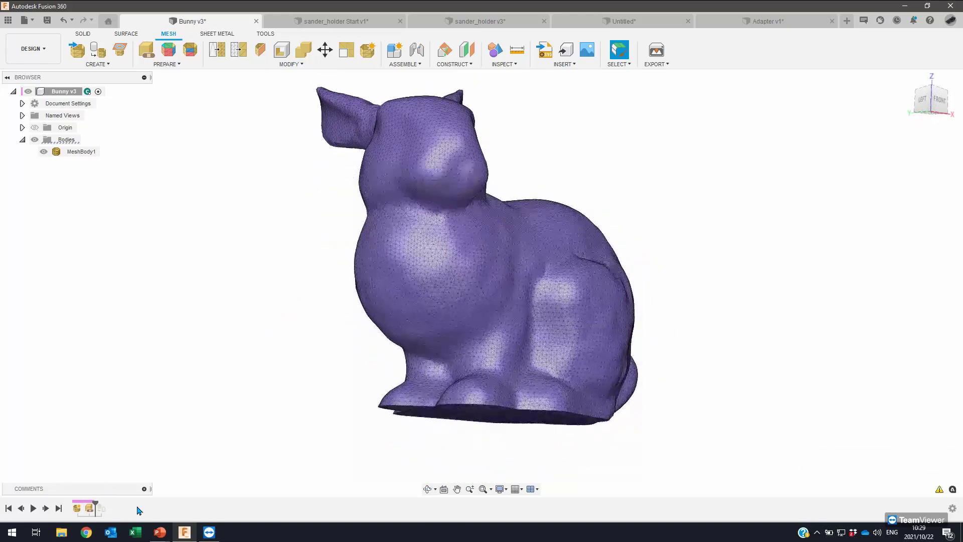
pyautogui.click(89, 511)
pyautogui.rightClick(90, 513)
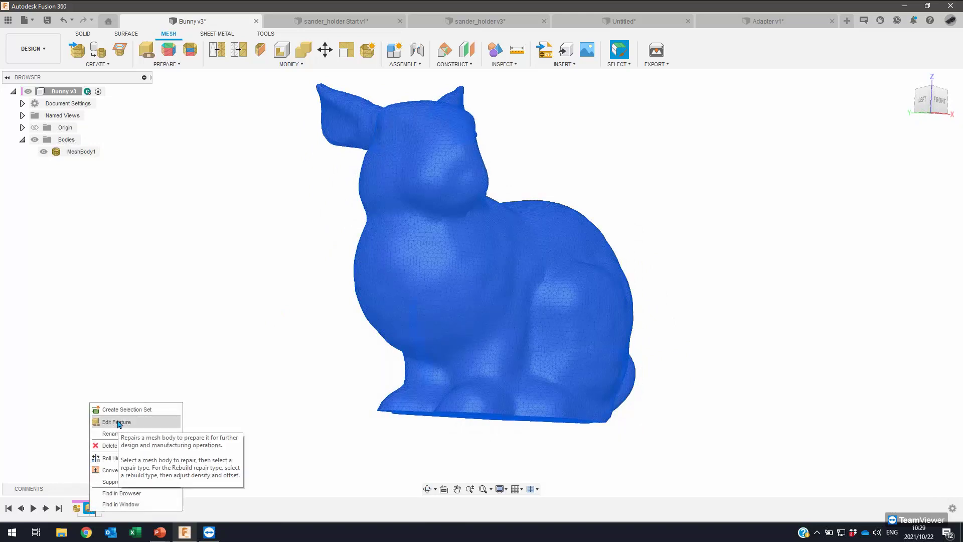
pyautogui.click(131, 307)
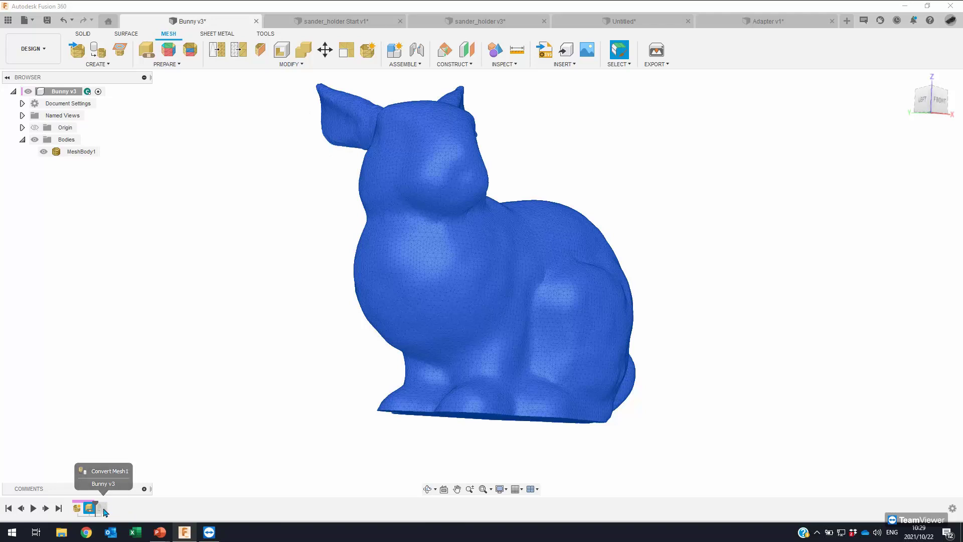
# Step: Open the bunny's MeshRepair2 feature for editing
pyautogui.moveTo(105, 511); pyautogui.dragTo(88, 511)
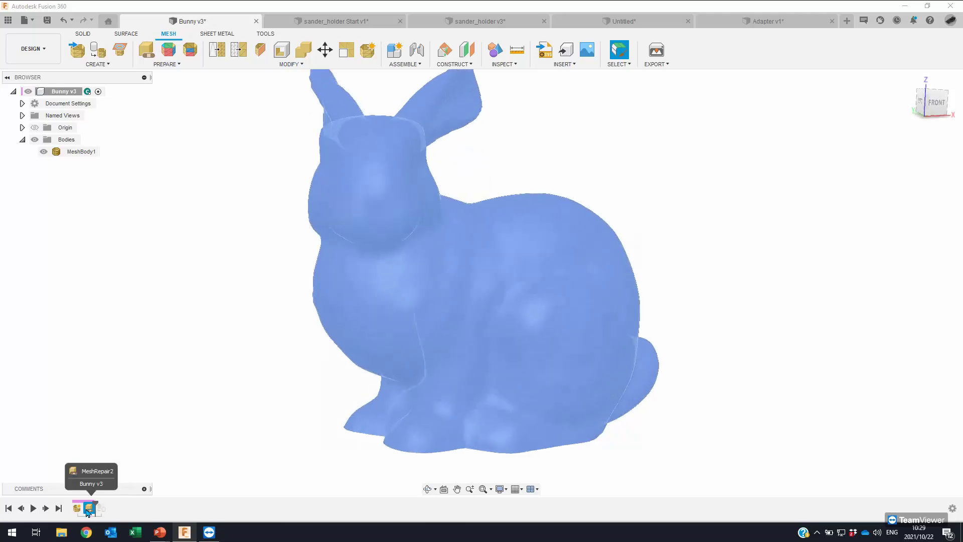
pyautogui.doubleClick(89, 513)
pyautogui.rightClick(88, 511)
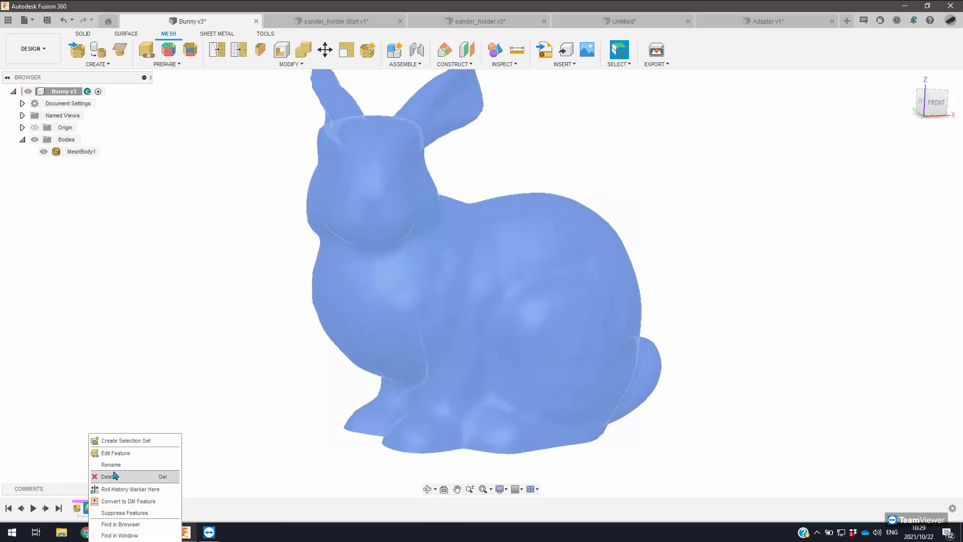
pyautogui.click(125, 458)
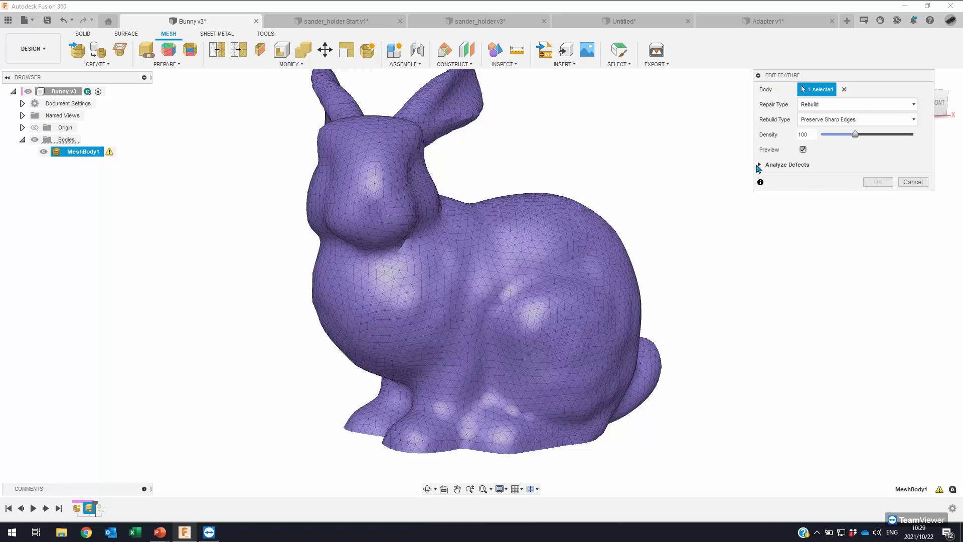
# Step: Analyze the bunny mesh for defects and compare its base with the repair preview on and off
pyautogui.click(760, 165)
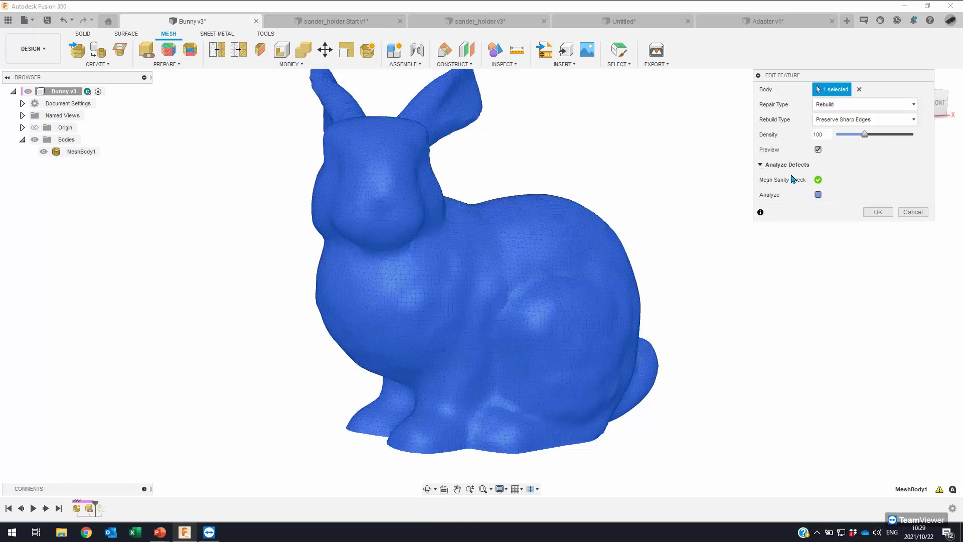
pyautogui.click(819, 194)
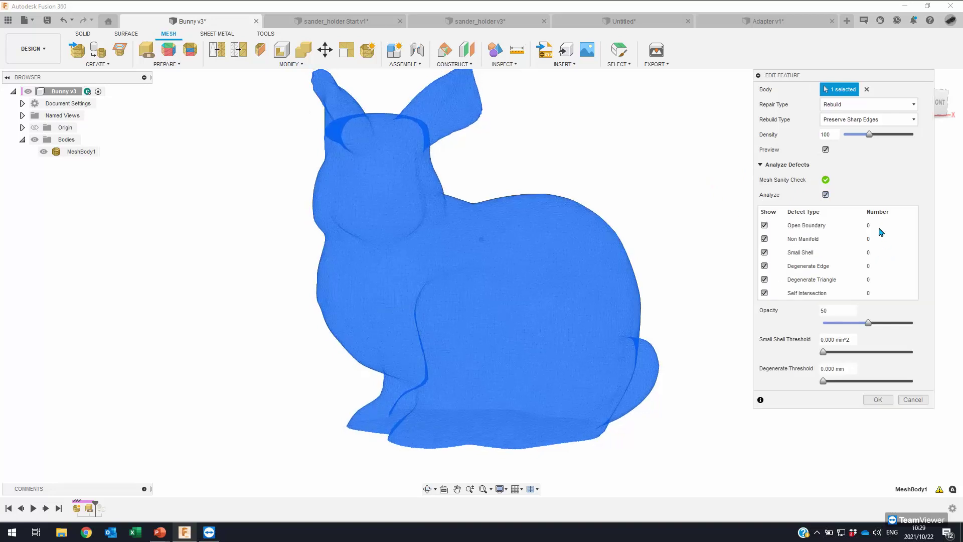
pyautogui.keyDown('shift'); pyautogui.moveTo(600, 330); pyautogui.dragTo(580, 197, button='middle'); pyautogui.keyUp('shift')
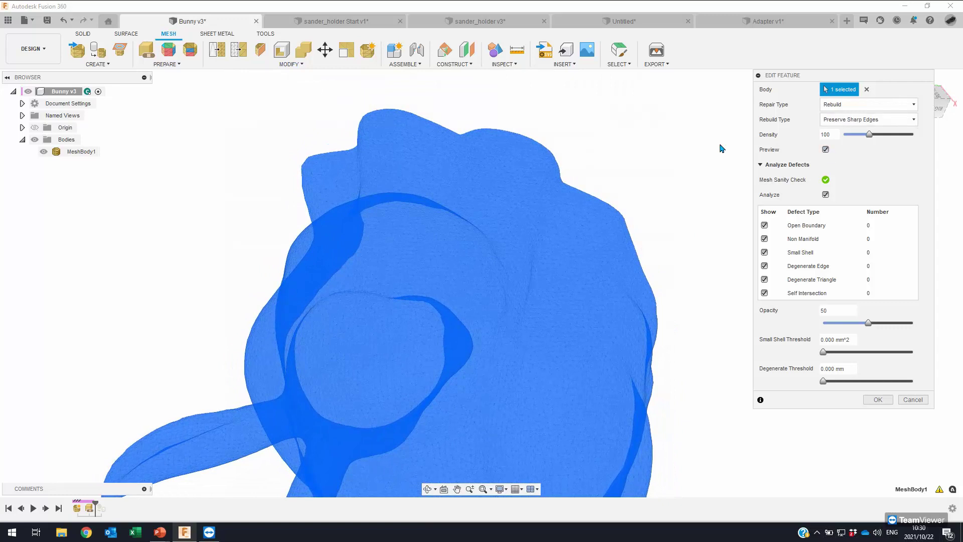
pyautogui.keyDown('shift'); pyautogui.moveTo(640, 185); pyautogui.dragTo(796, 236, button='middle'); pyautogui.keyUp('shift')
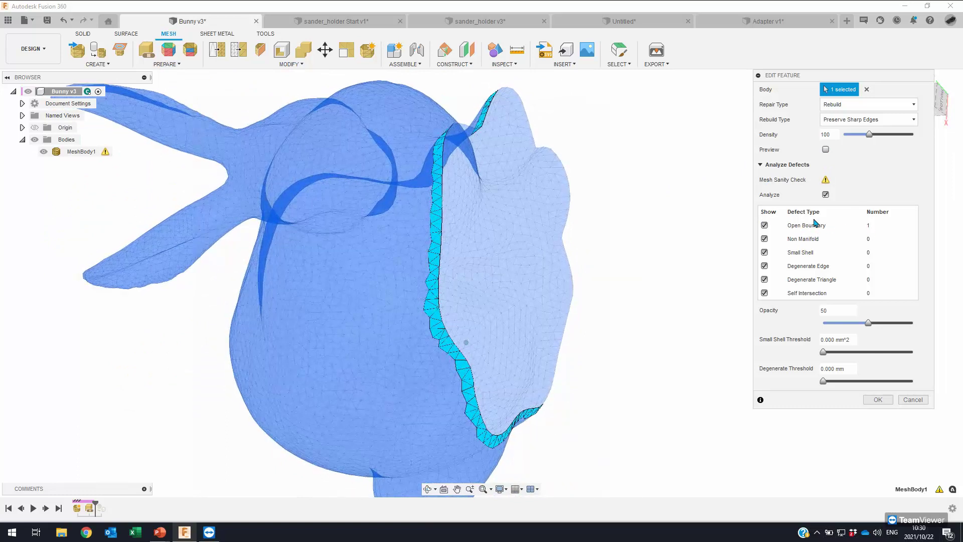
pyautogui.moveTo(505, 269)
pyautogui.keyDown('shift'); pyautogui.mouseDown(button='middle')
pyautogui.moveTo(555, 200)
pyautogui.moveTo(645, 163)
pyautogui.moveTo(610, 366)
pyautogui.moveTo(608, 458)
pyautogui.moveTo(542, 471)
pyautogui.moveTo(420, 471)
pyautogui.moveTo(441, 456)
pyautogui.mouseUp(button='middle'); pyautogui.keyUp('shift')
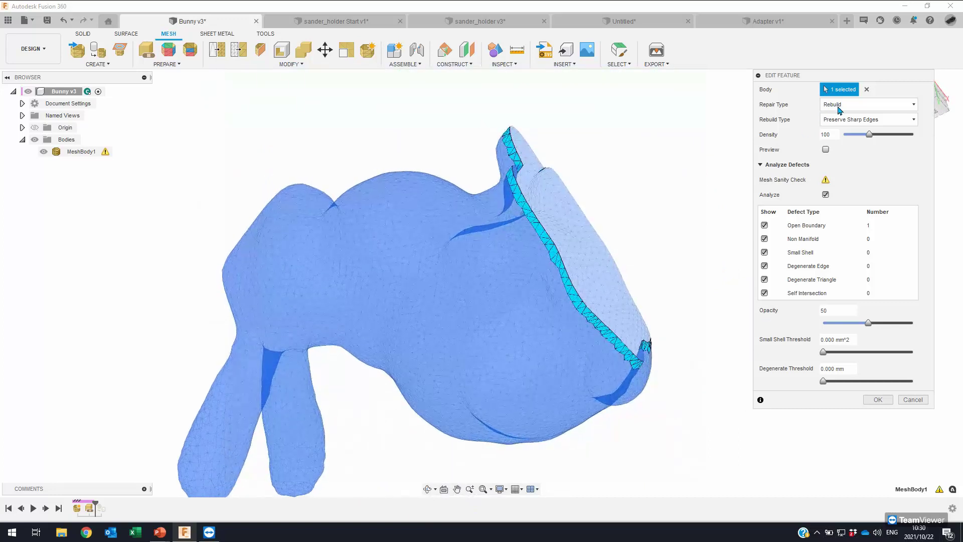
# Step: Try the Close Holes repair type and inspect the open boundary around the bunny's base
pyautogui.click(868, 107)
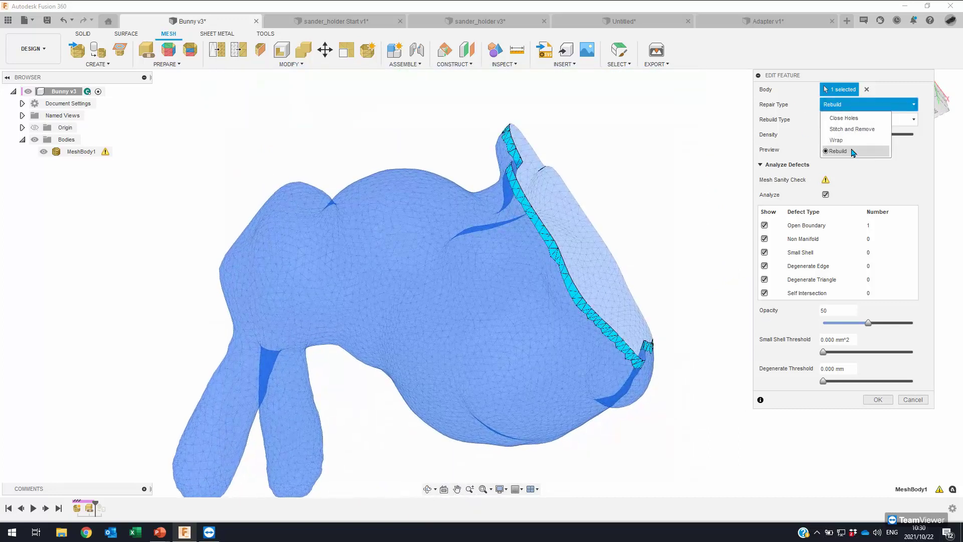
pyautogui.click(871, 120)
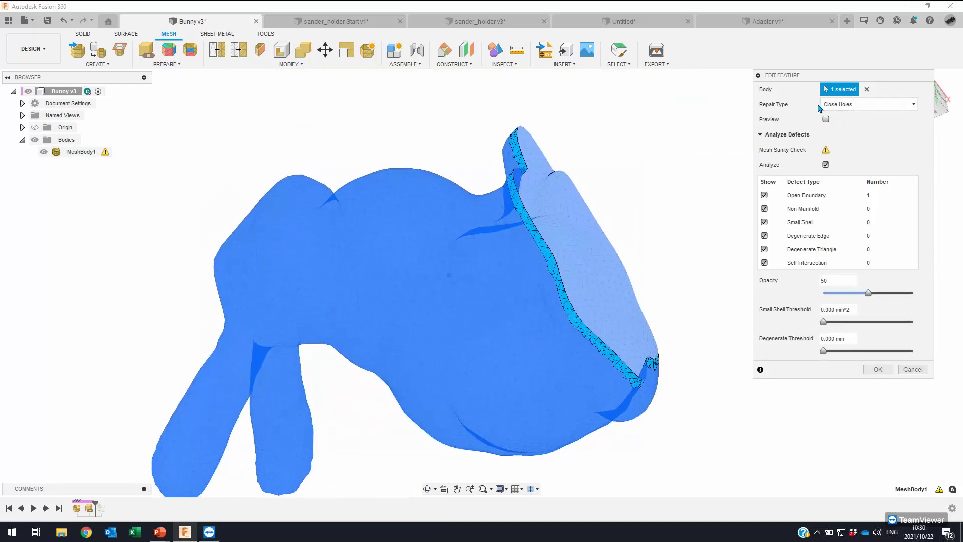
pyautogui.keyDown('shift'); pyautogui.moveTo(826, 124); pyautogui.dragTo(602, 258, button='middle'); pyautogui.keyUp('shift')
pyautogui.scroll(5, 597, 263)
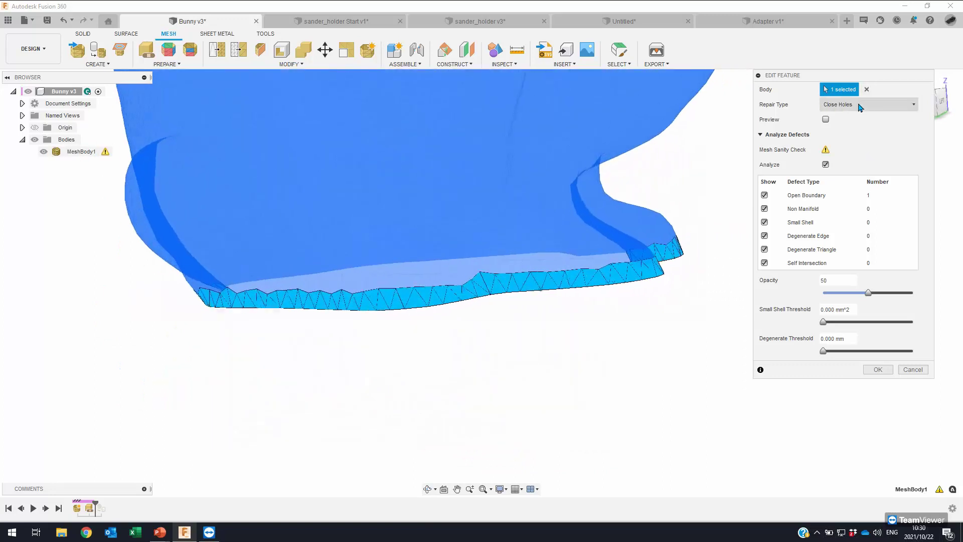
# Step: Set the repair type back to Rebuild, examine the previewed base of the bunny, and cancel the feature edit
pyautogui.click(851, 106)
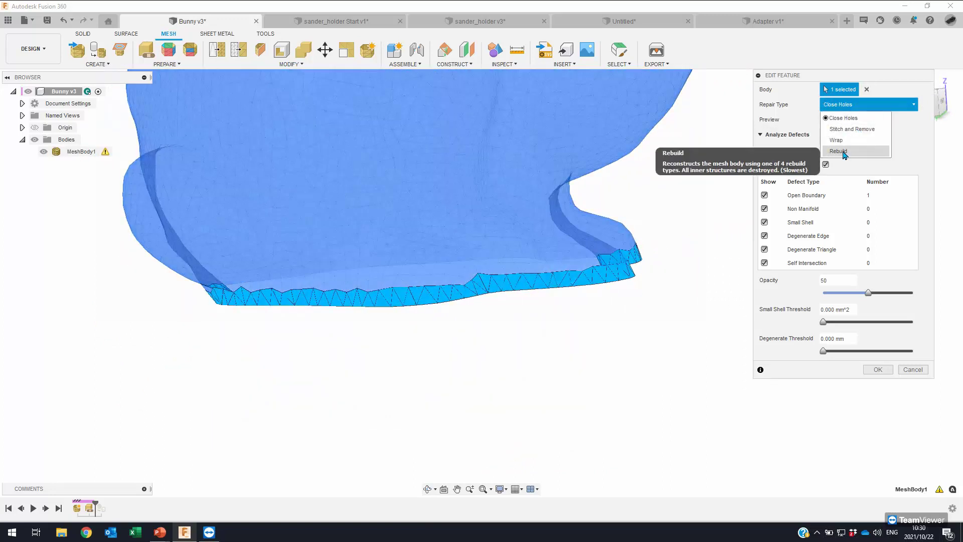
pyautogui.click(846, 152)
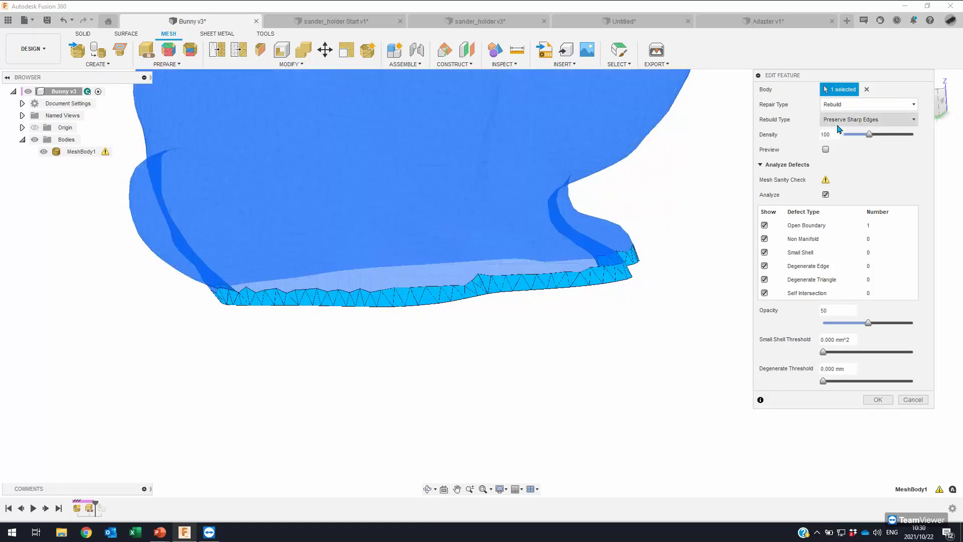
pyautogui.keyDown('shift'); pyautogui.moveTo(574, 291); pyautogui.dragTo(606, 287, button='middle'); pyautogui.keyUp('shift')
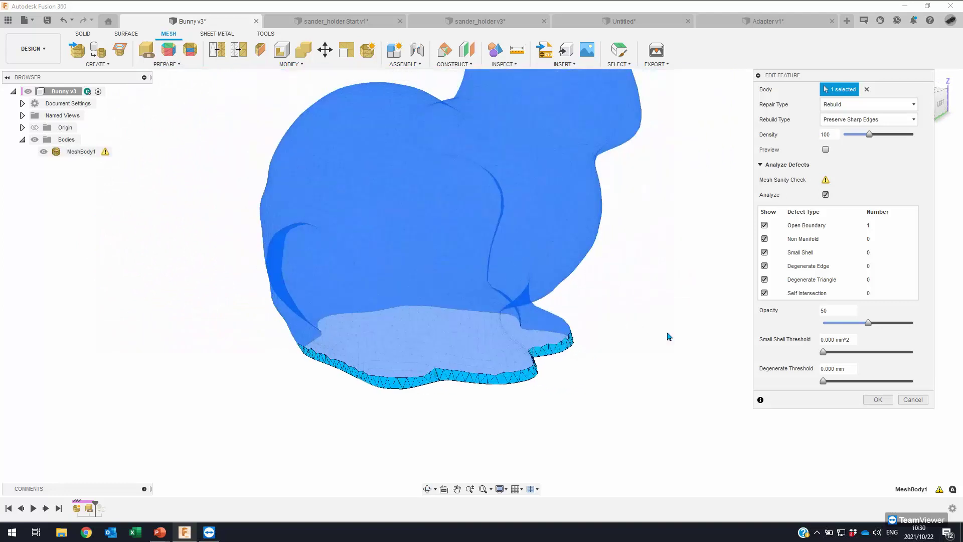
pyautogui.moveTo(826, 181)
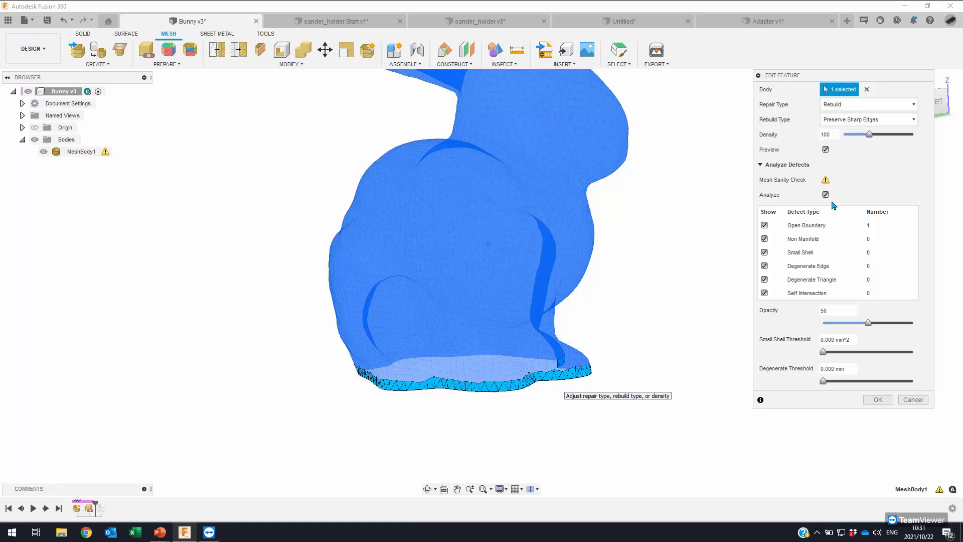
pyautogui.keyDown('shift'); pyautogui.moveTo(701, 326); pyautogui.dragTo(860, 254, button='middle'); pyautogui.keyUp('shift')
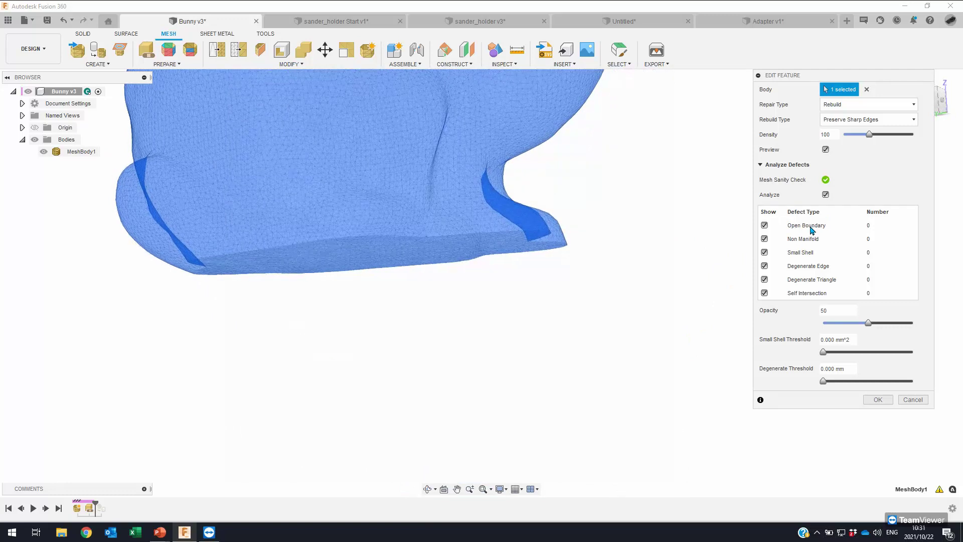
pyautogui.scroll(3, 828, 227)
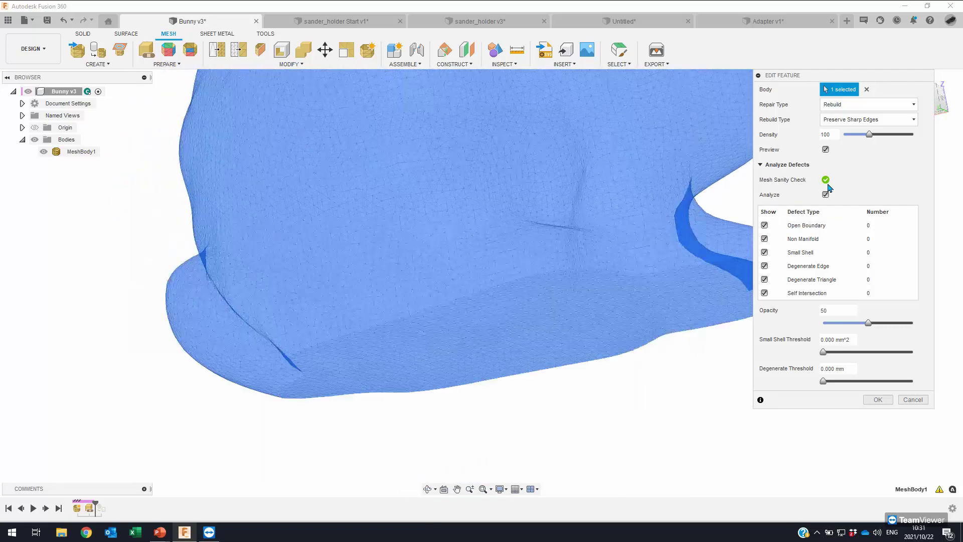
pyautogui.scroll(-2, 719, 356)
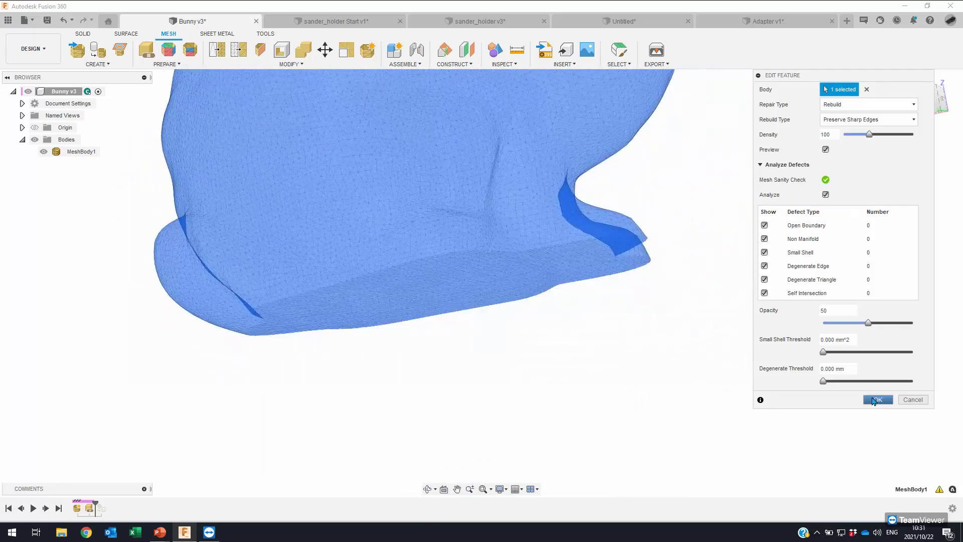
pyautogui.click(922, 400)
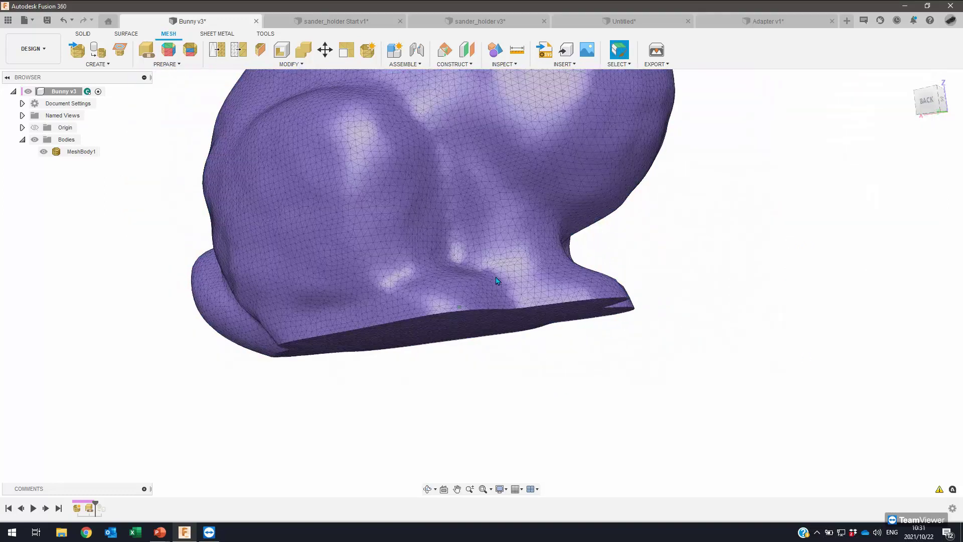
# Step: Start Convert Mesh with the repaired bunny mesh as the body
pyautogui.keyDown('shift'); pyautogui.moveTo(617, 411); pyautogui.dragTo(536, 216, button='middle'); pyautogui.keyUp('shift')
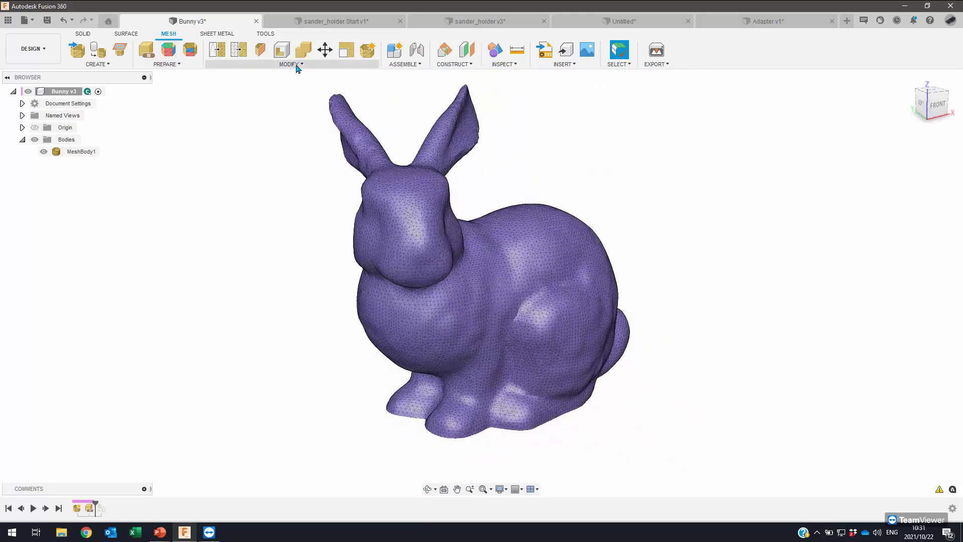
pyautogui.click(168, 70)
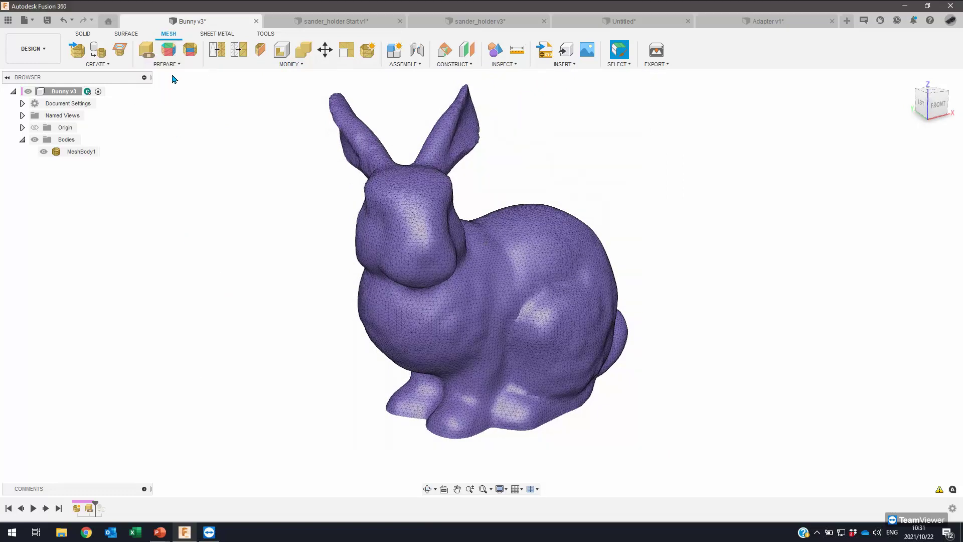
pyautogui.click(183, 67)
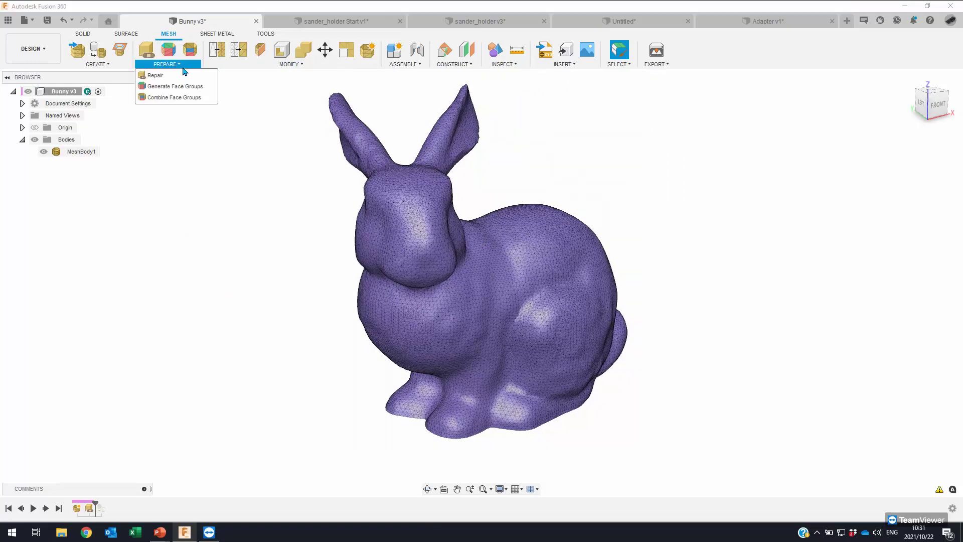
pyautogui.click(275, 71)
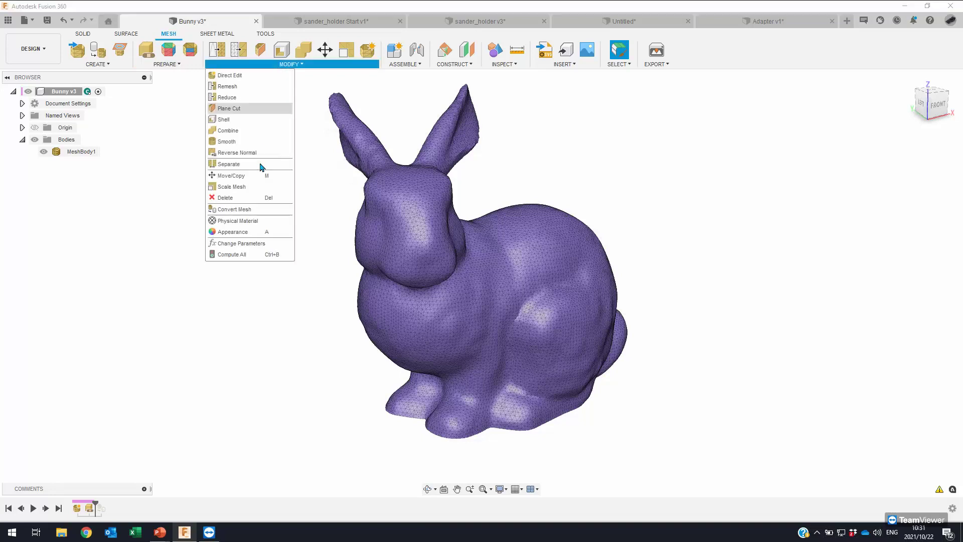
pyautogui.click(240, 214)
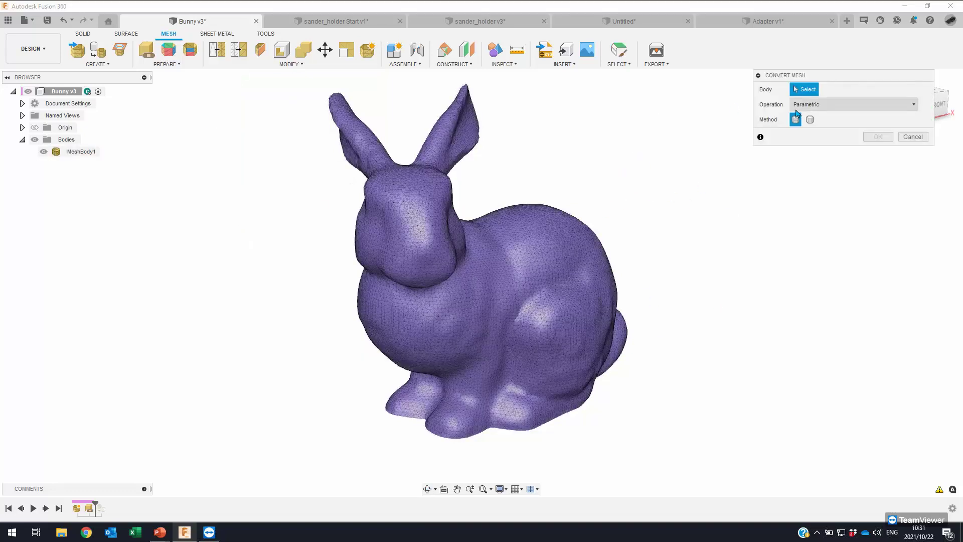
pyautogui.click(498, 358)
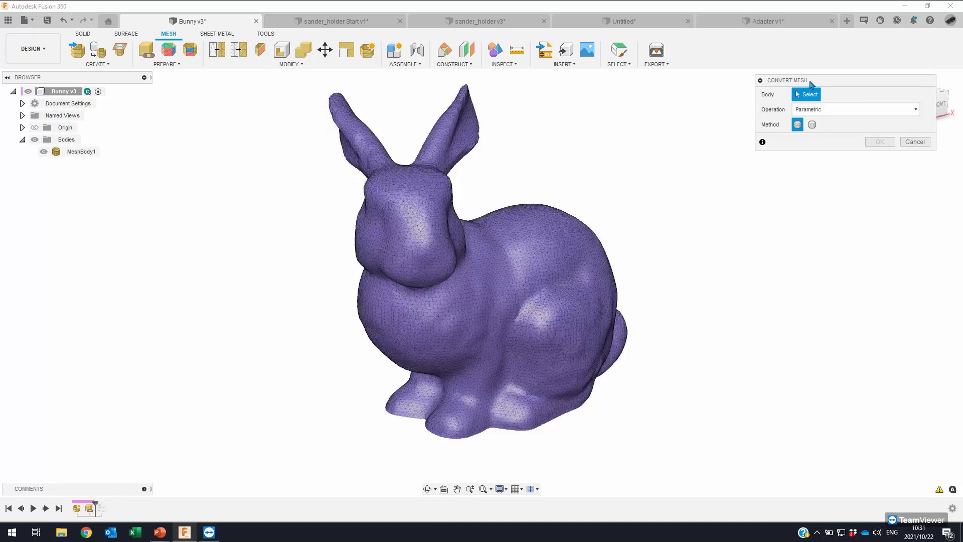
pyautogui.click(589, 273)
# Step: Review the operation and method options of Convert Mesh for the bunny, and cancel the conversion
pyautogui.click(851, 110)
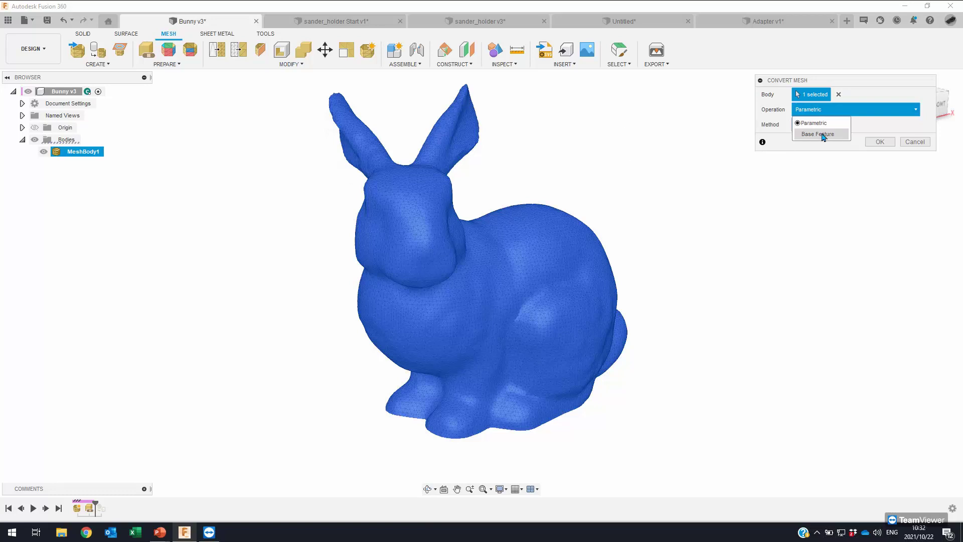
pyautogui.click(828, 125)
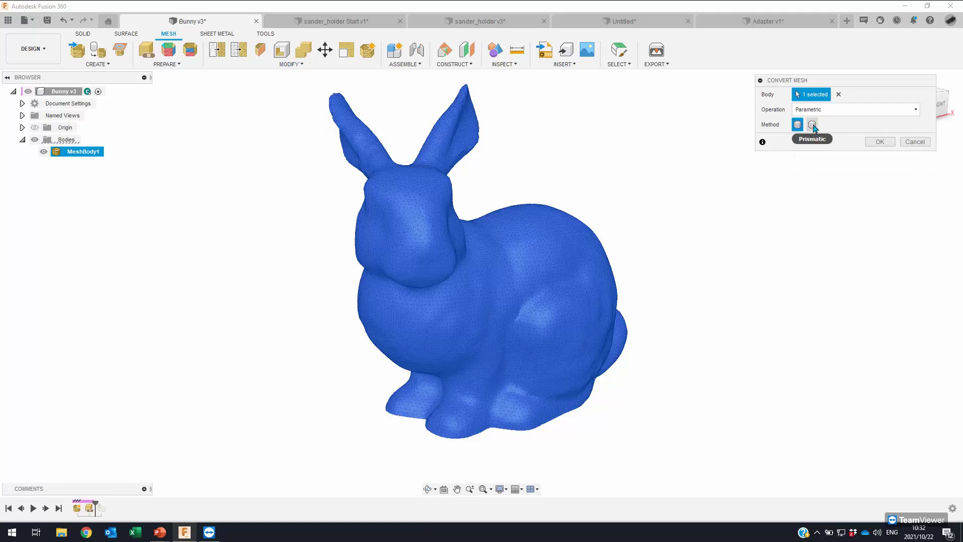
pyautogui.scroll(5, 630, 215)
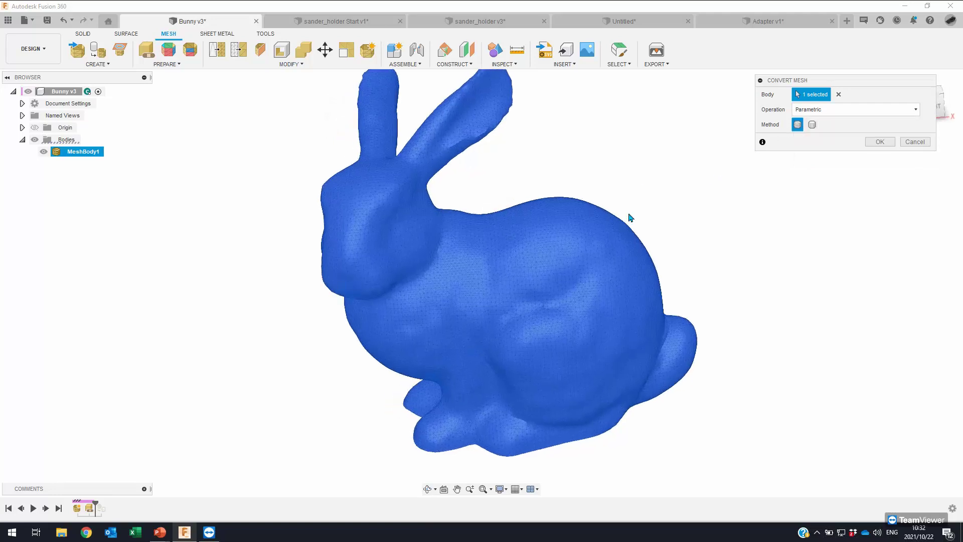
pyautogui.press('F6')
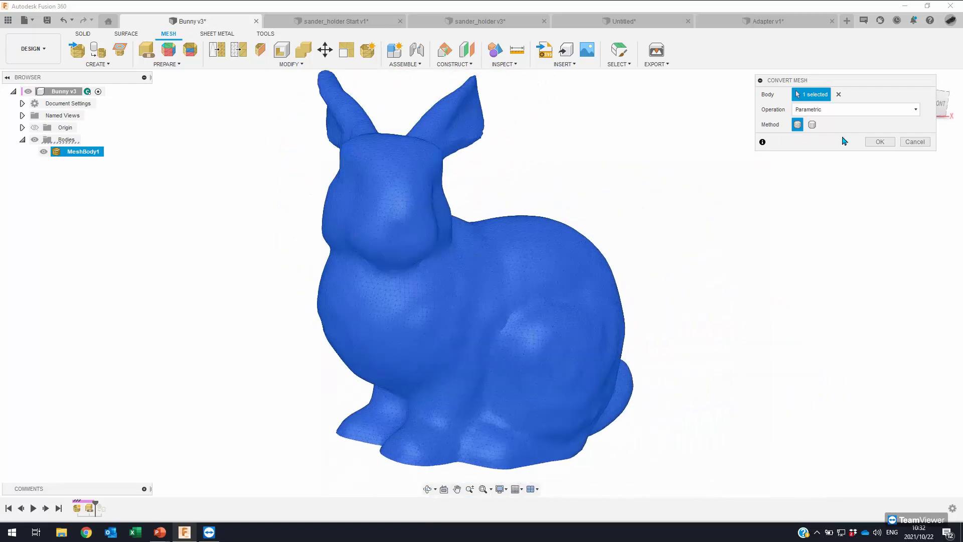
pyautogui.click(914, 143)
# Step: Roll the bunny's timeline forward past the Convert Mesh feature and display the converted body in the Shaded visual style
pyautogui.moveTo(95, 503); pyautogui.dragTo(107, 504)
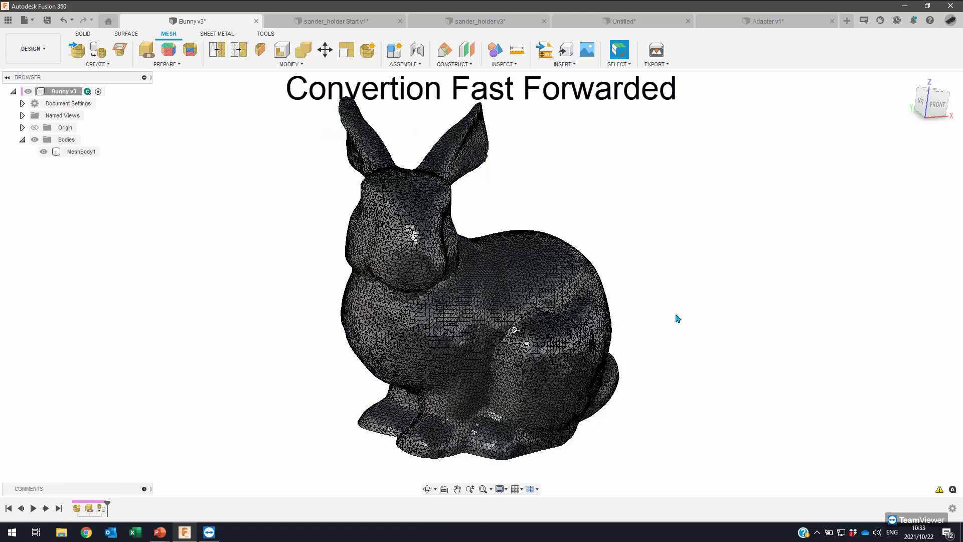
pyautogui.scroll(1, 675, 315)
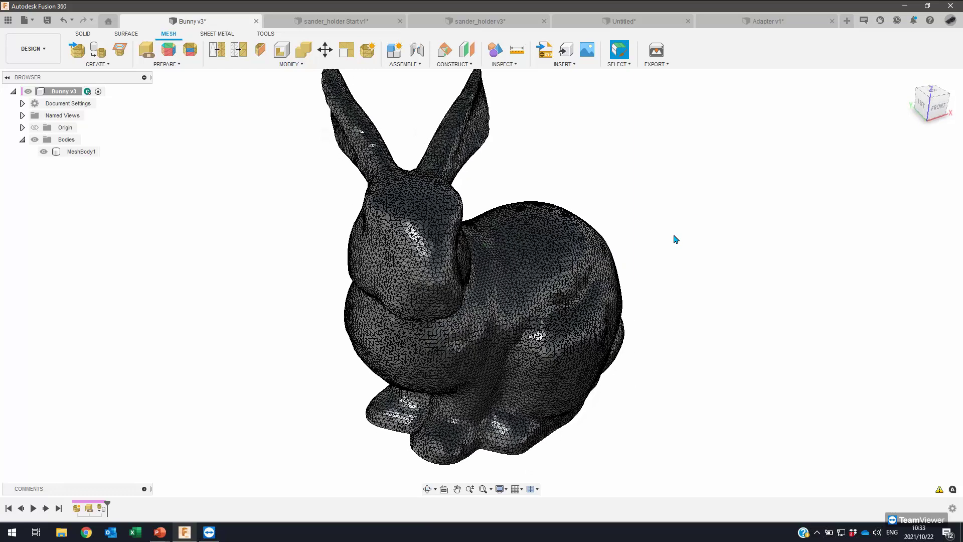
pyautogui.click(507, 489)
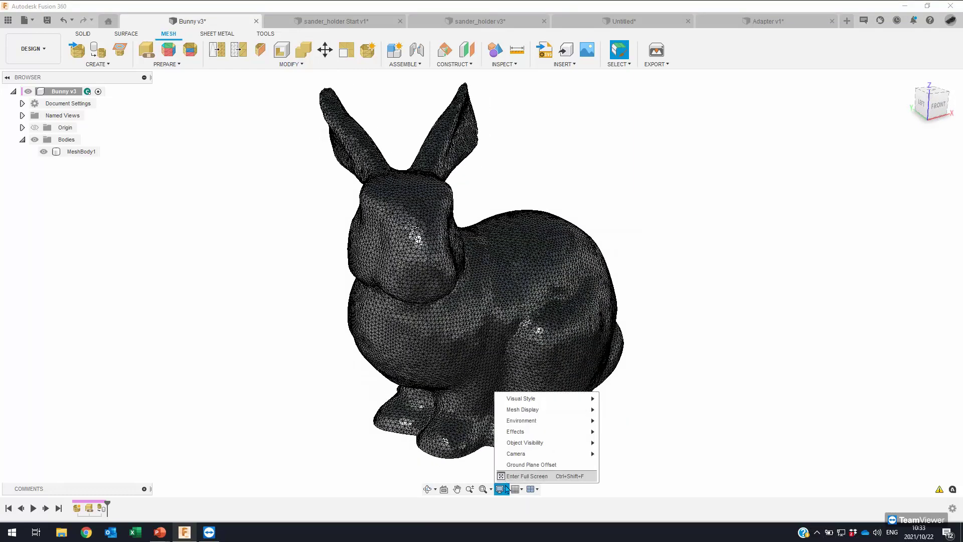
pyautogui.moveTo(564, 399)
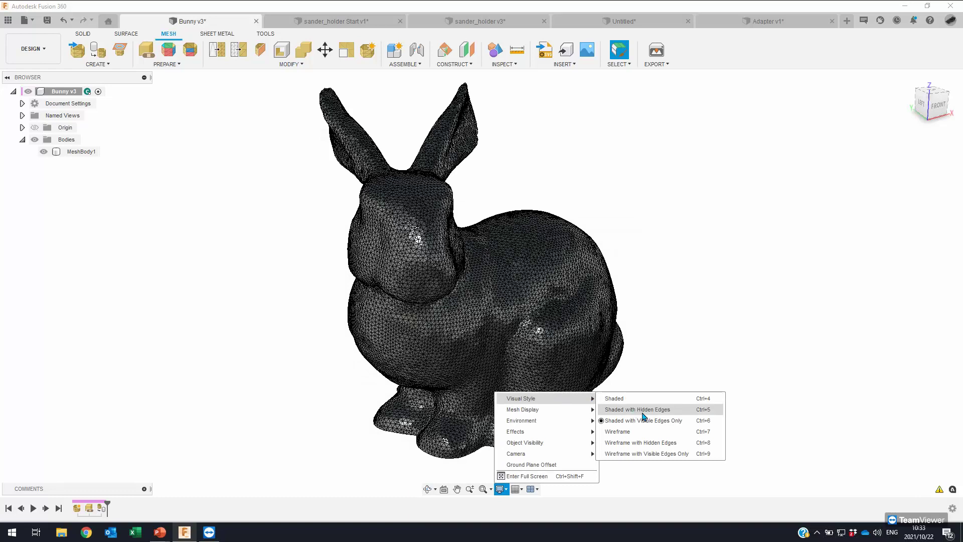
pyautogui.click(616, 398)
pyautogui.scroll(3, 738, 175)
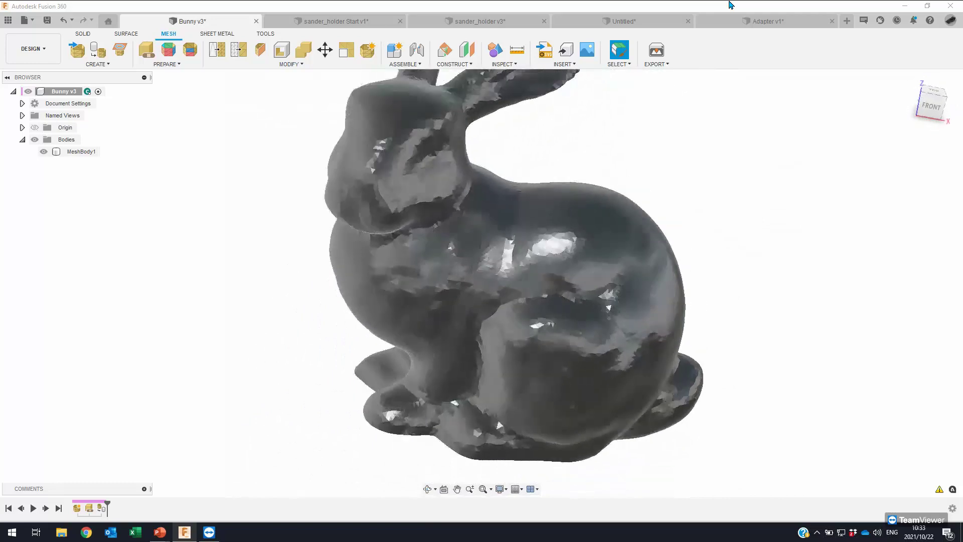
pyautogui.click(522, 258)
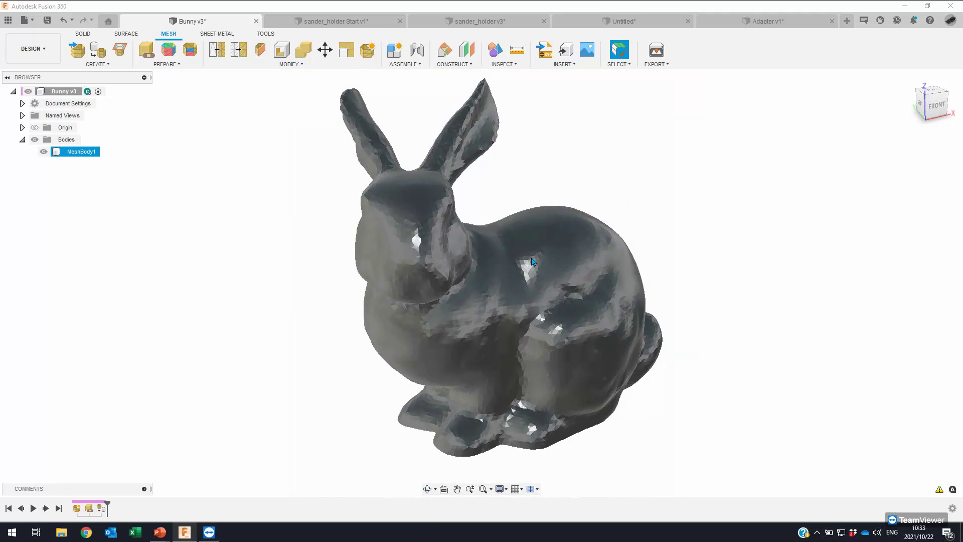
pyautogui.press('Escape')
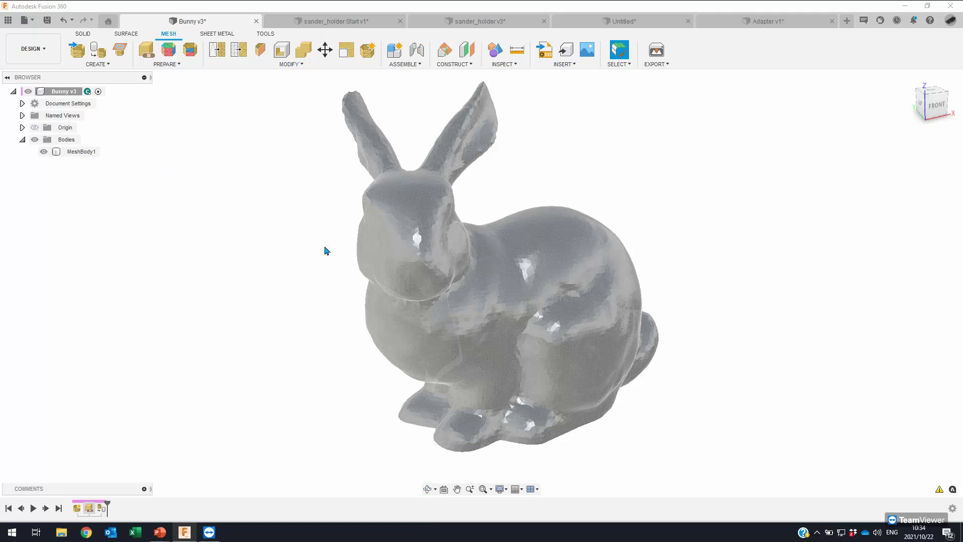
# Step: Switch to the sander_holder Start document and delete the Generate Face Groups feature from its timeline
pyautogui.click(331, 22)
pyautogui.click(91, 510)
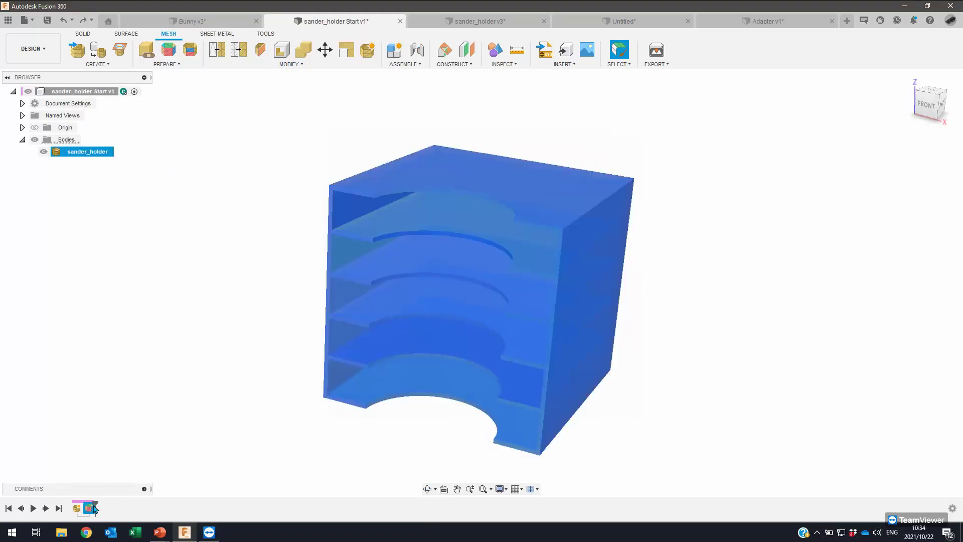
pyautogui.keyDown('ctrl'); pyautogui.click(80, 512); pyautogui.keyUp('ctrl')
pyautogui.rightClick(80, 515)
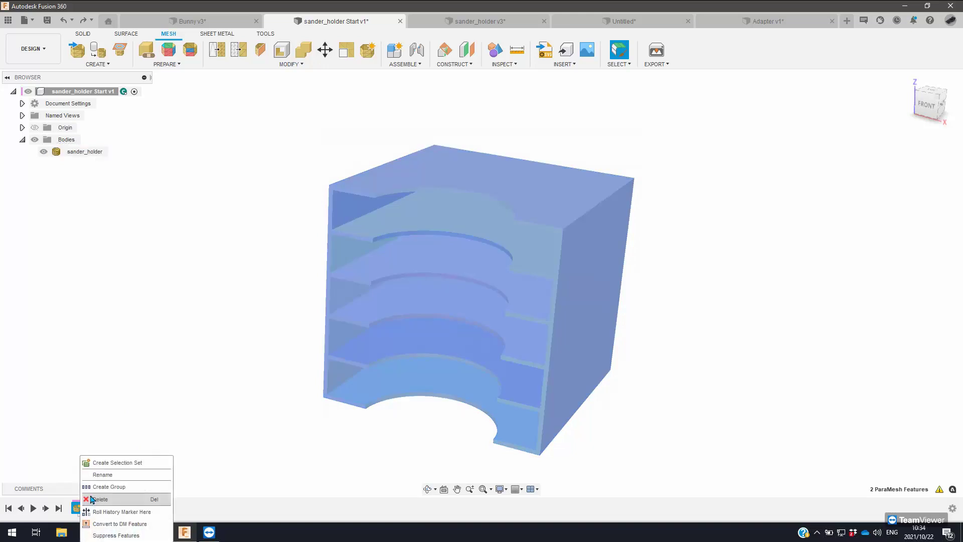
pyautogui.click(110, 415)
pyautogui.click(91, 511)
pyautogui.rightClick(90, 508)
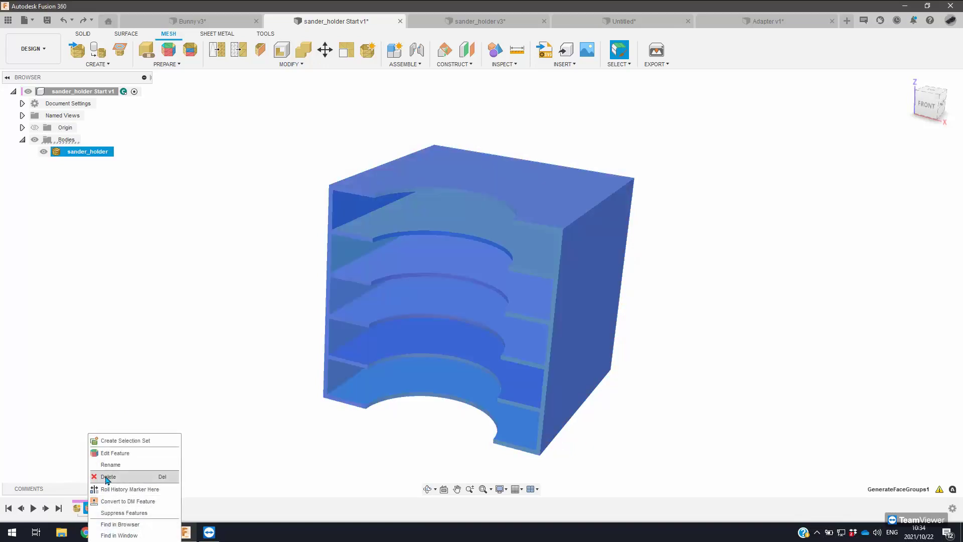
pyautogui.click(107, 478)
pyautogui.scroll(3, 271, 280)
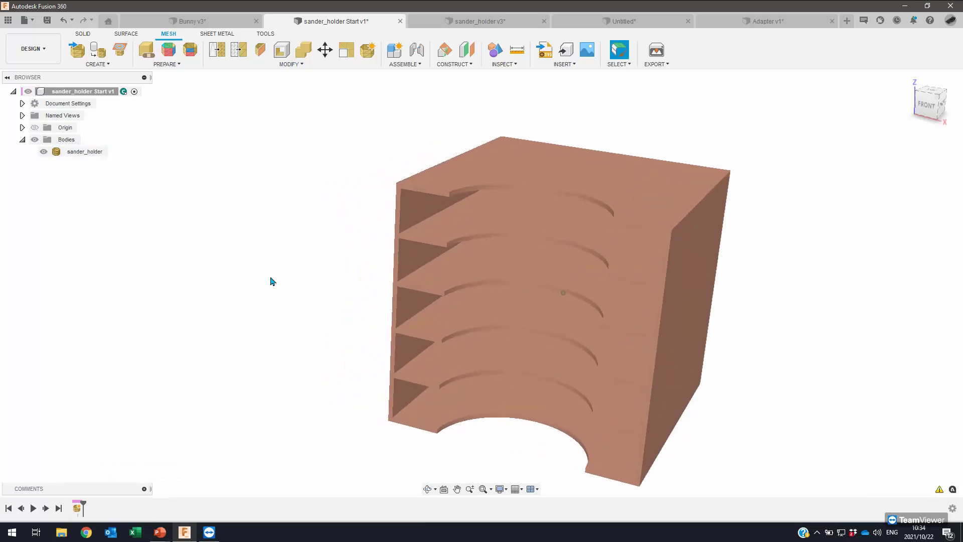
pyautogui.scroll(-1, 111, 176)
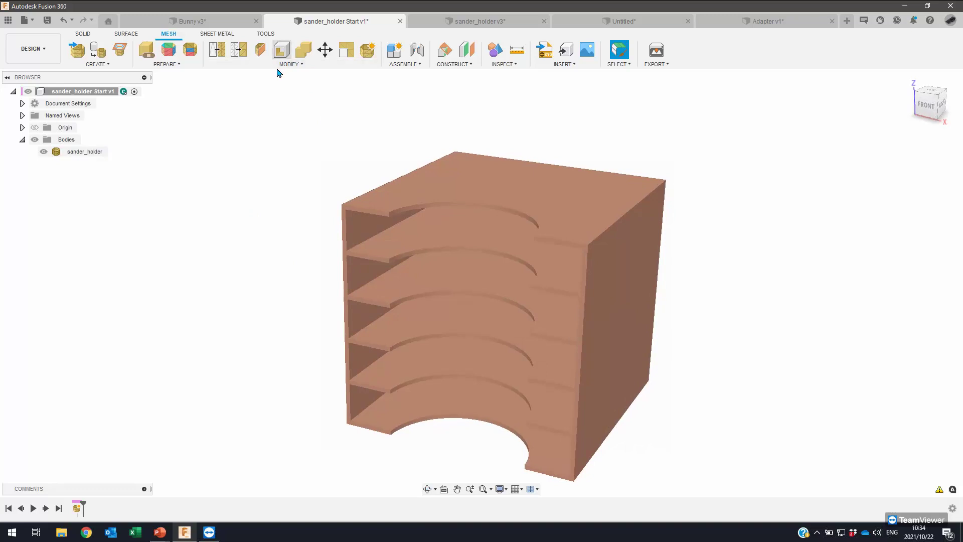
pyautogui.click(285, 65)
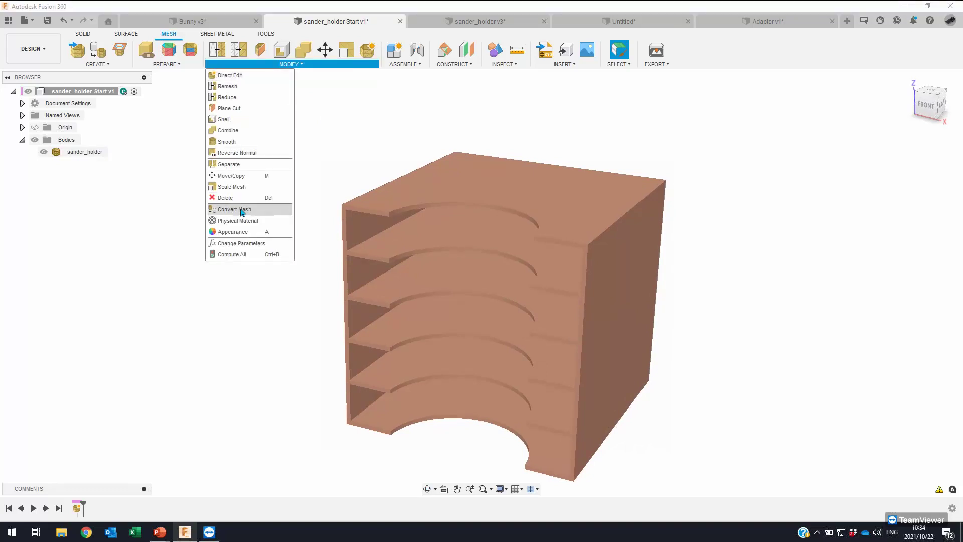
pyautogui.click(126, 354)
pyautogui.keyDown('shift'); pyautogui.moveTo(401, 307); pyautogui.dragTo(773, 383, button='middle'); pyautogui.keyUp('shift')
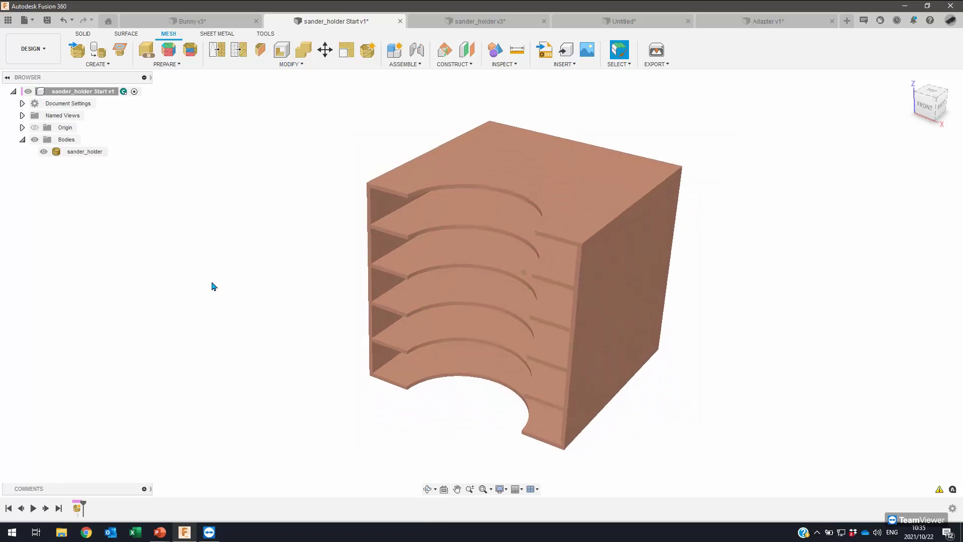
# Step: Set the visual style to shaded with visible edges to show the triangles of the sander_holder mesh
pyautogui.click(501, 489)
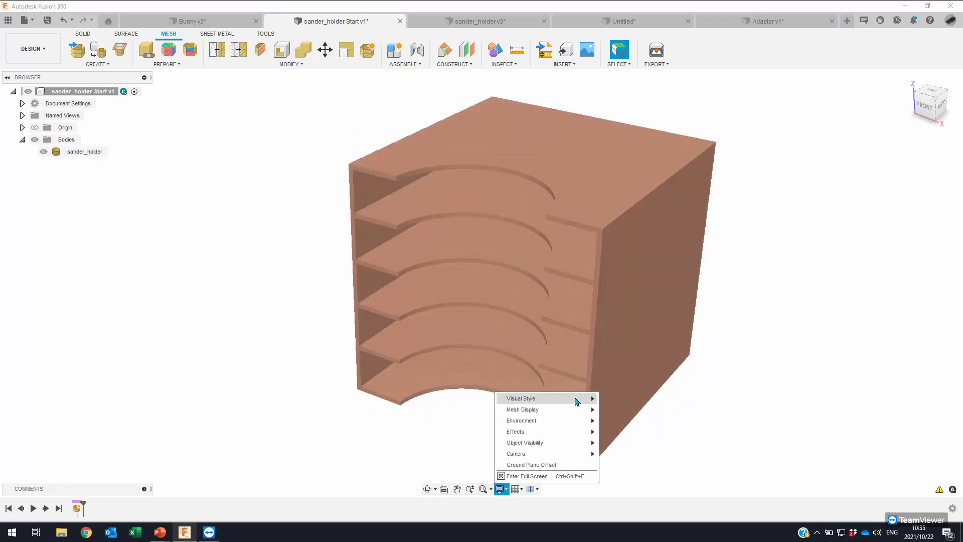
pyautogui.moveTo(576, 399)
pyautogui.click(661, 421)
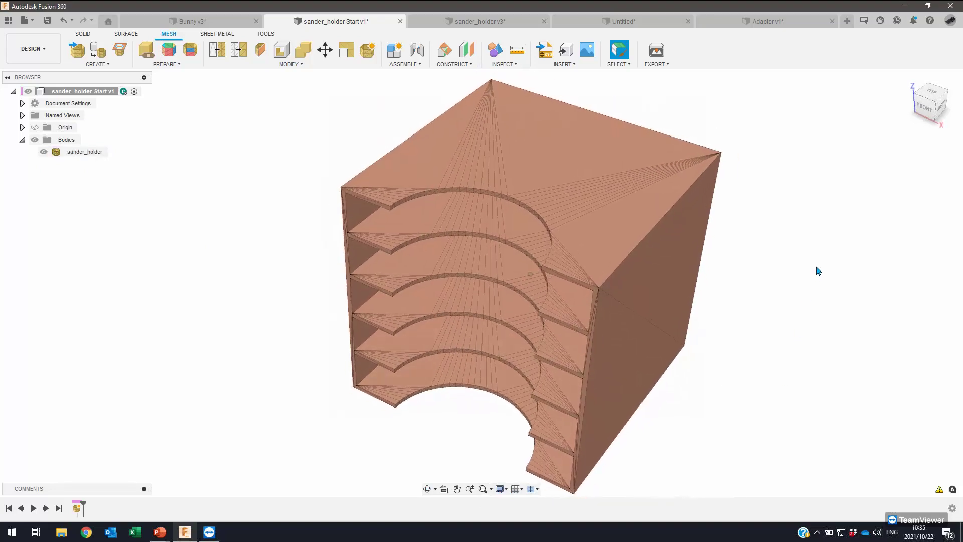
pyautogui.keyDown('shift'); pyautogui.moveTo(688, 215); pyautogui.dragTo(880, 249, button='middle'); pyautogui.keyUp('shift')
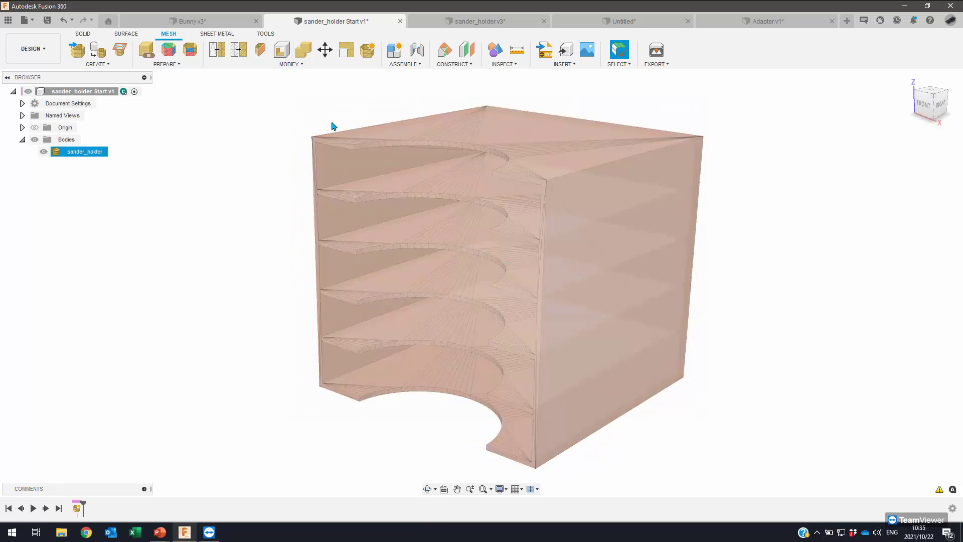
# Step: Try to convert the sander_holder mesh with Convert Mesh, using the Parametric operation and the Prismatic method
pyautogui.click(254, 67)
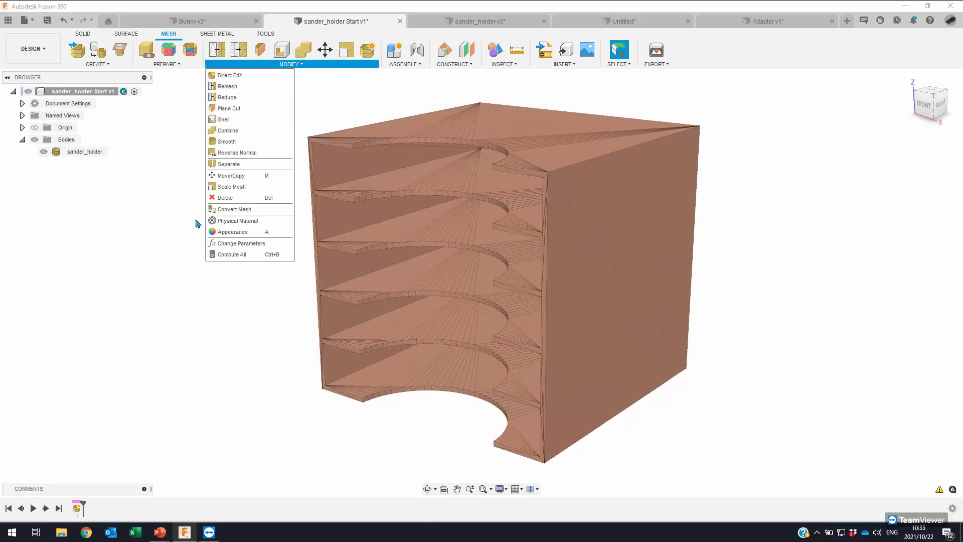
pyautogui.click(235, 210)
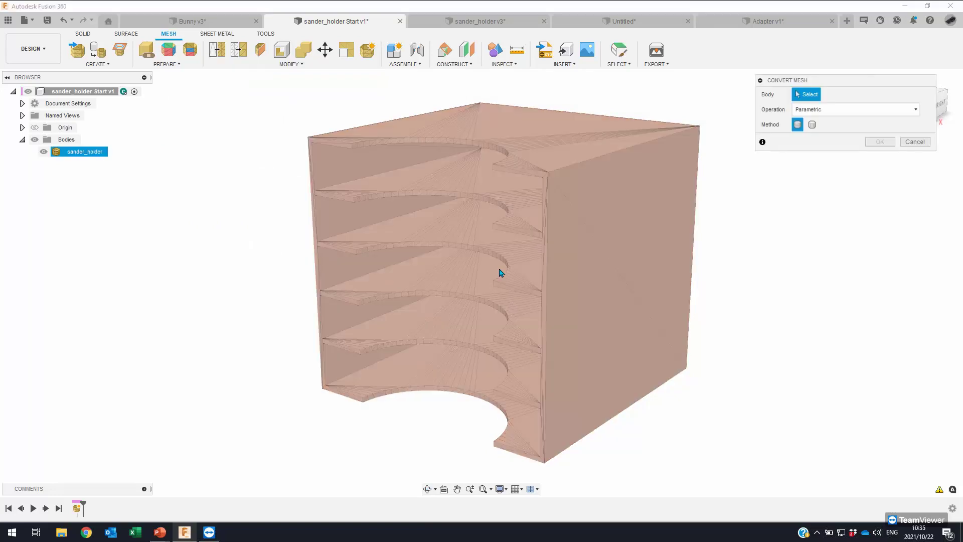
pyautogui.click(500, 272)
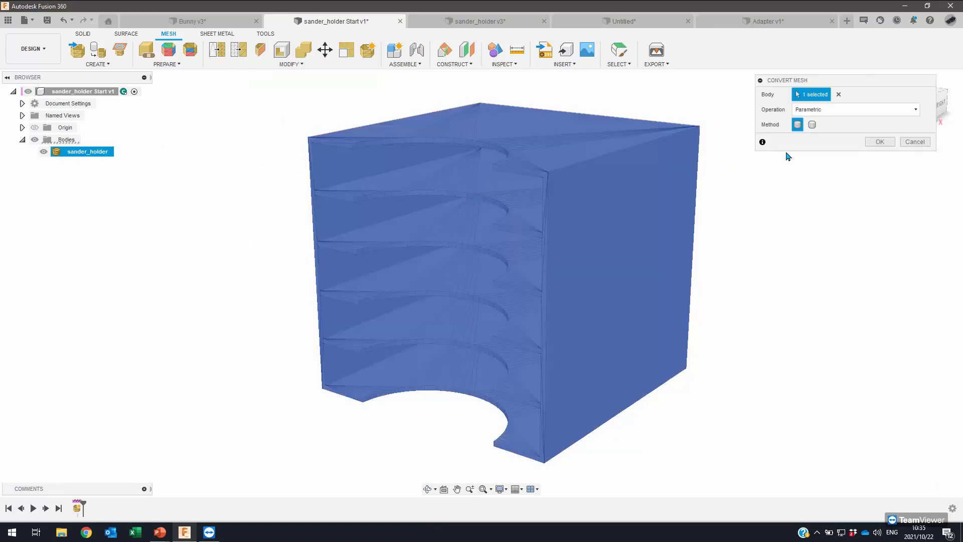
pyautogui.click(812, 126)
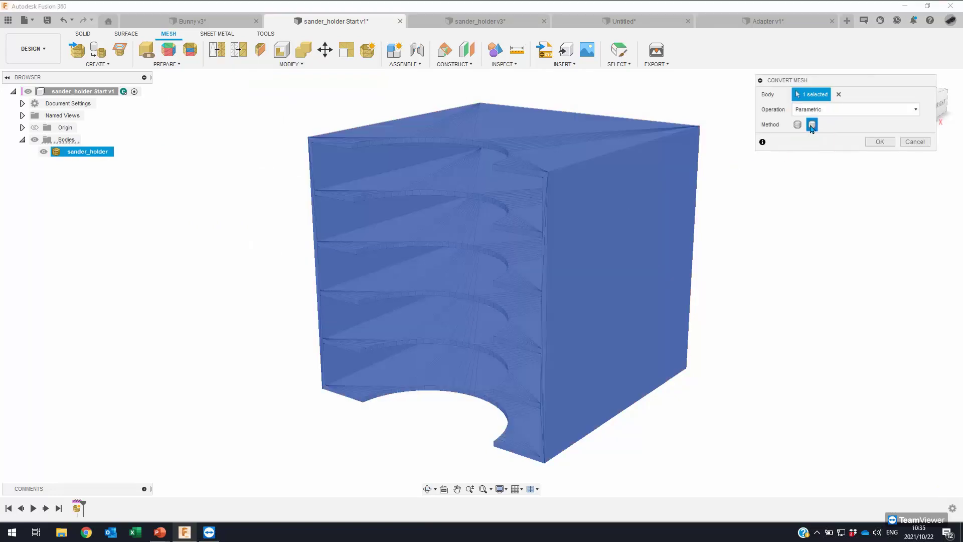
pyautogui.click(881, 142)
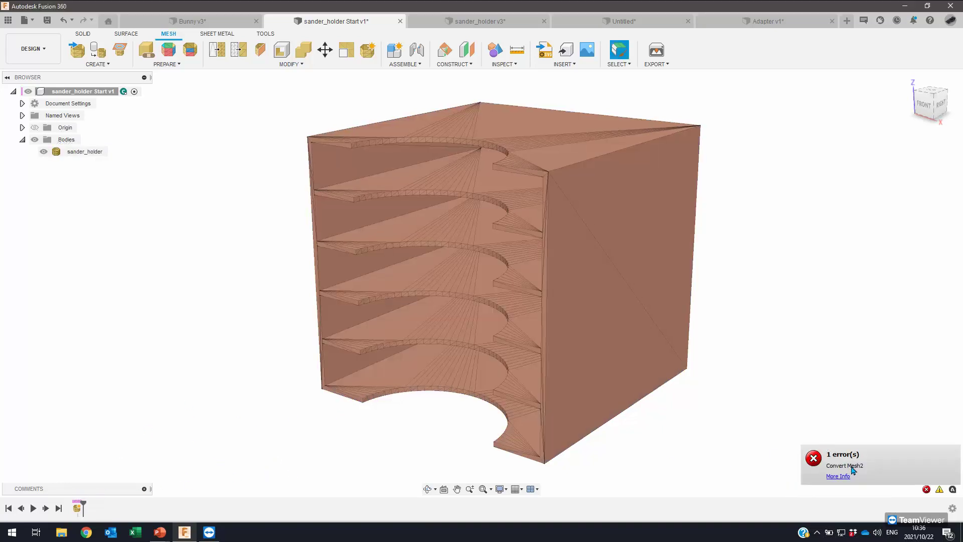
# Step: Read the detailed error information for the mesh conversion and close it
pyautogui.click(838, 476)
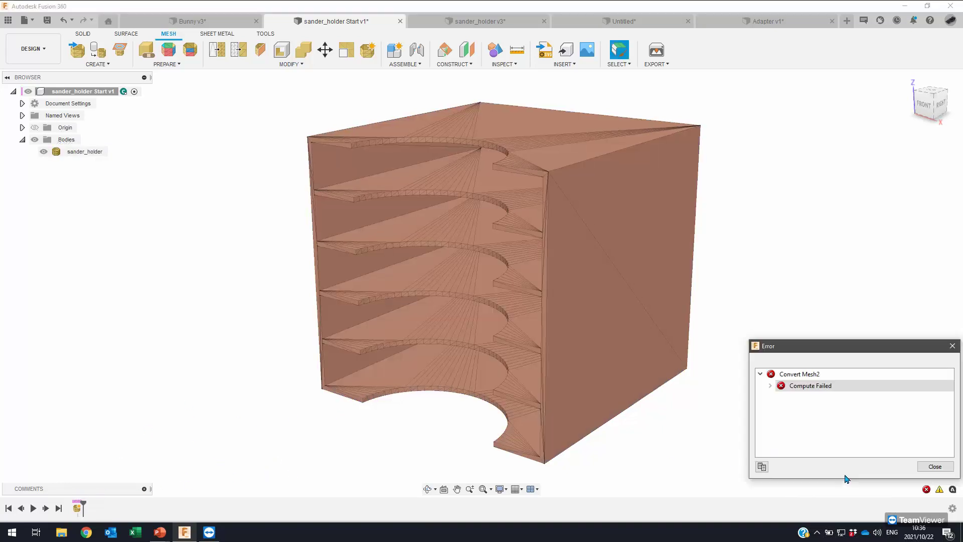
pyautogui.click(771, 386)
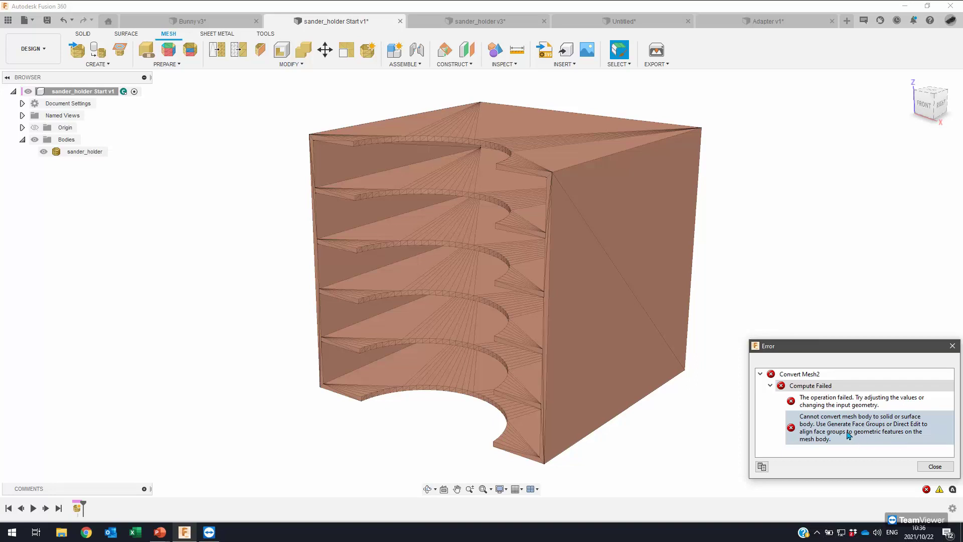
pyautogui.click(935, 467)
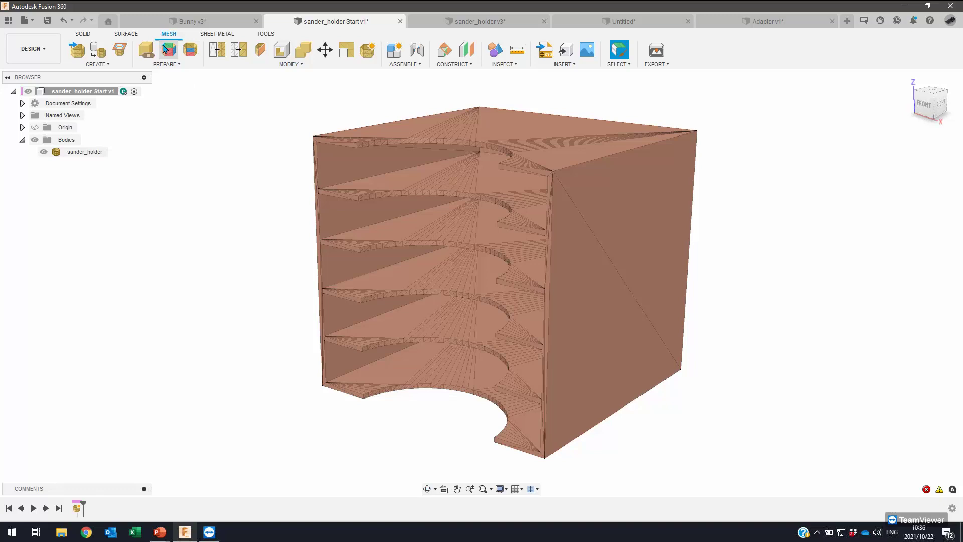
# Step: Start Generate Face Groups on the sander_holder mesh and set the type to Fast
pyautogui.click(169, 51)
pyautogui.click(441, 234)
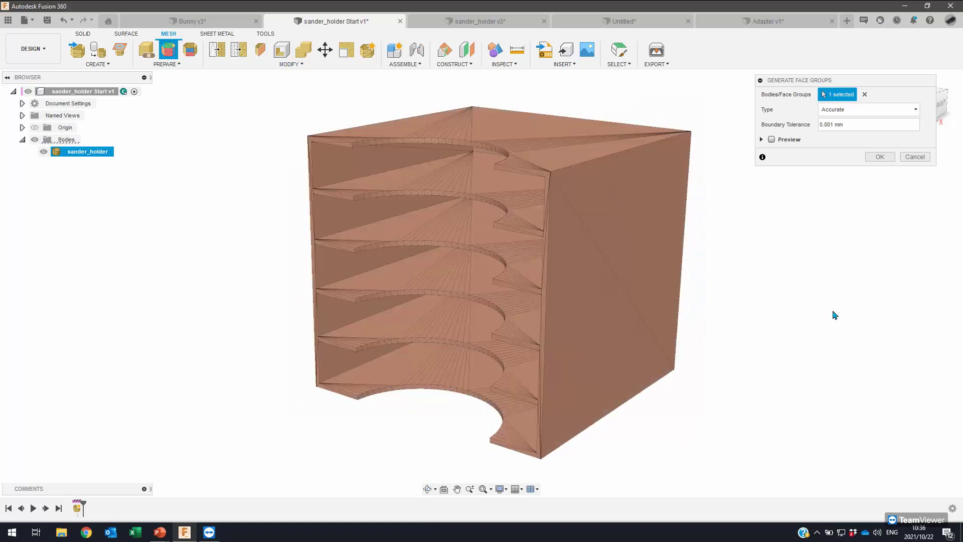
pyautogui.click(860, 111)
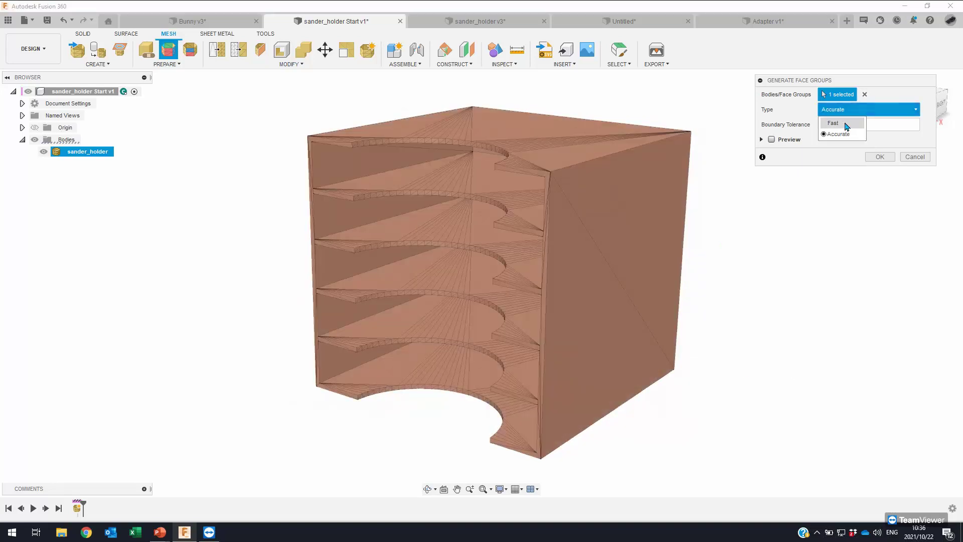
pyautogui.click(837, 125)
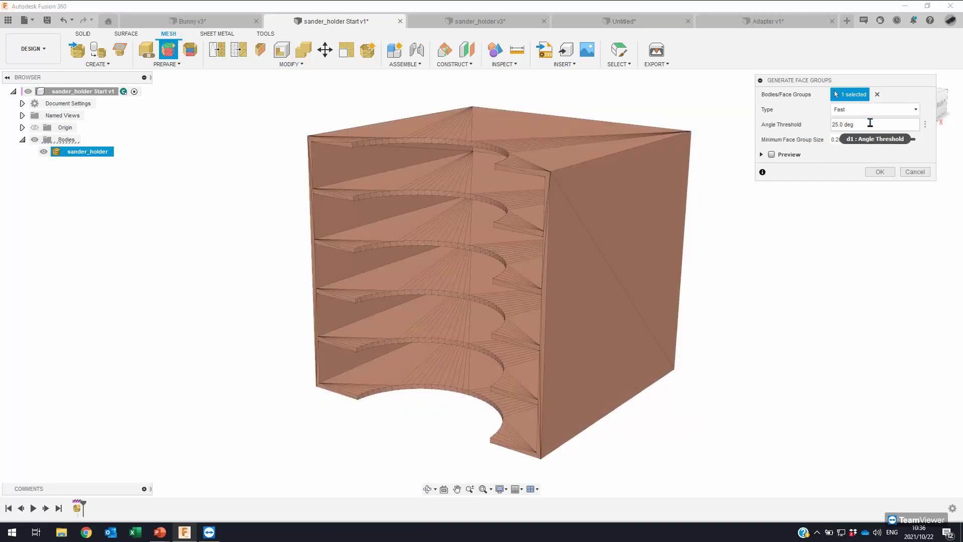
# Step: Examine the holder's curved cutouts from the top in orthographic projection, with the Generate Face Groups dialog moved clear of the view cube
pyautogui.click(942, 98)
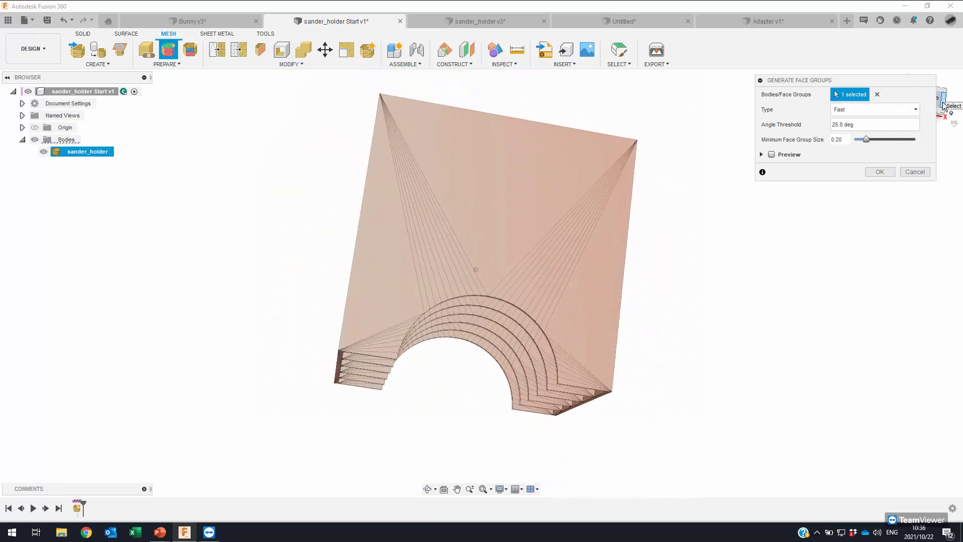
pyautogui.moveTo(907, 81); pyautogui.dragTo(853, 90)
pyautogui.click(933, 101)
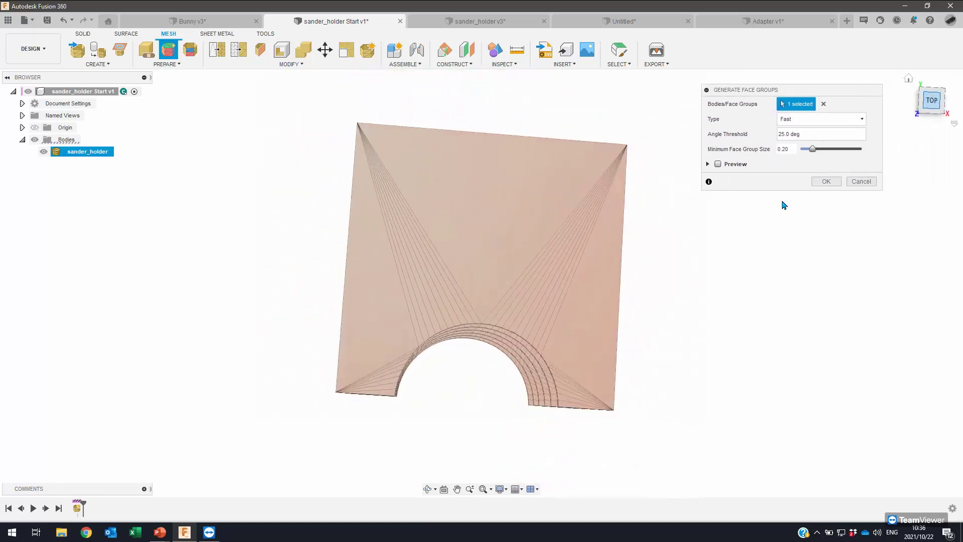
pyautogui.scroll(4, 598, 455)
pyautogui.scroll(-1, 545, 392)
pyautogui.keyDown('shift'); pyautogui.moveTo(612, 355); pyautogui.dragTo(903, 129, button='middle'); pyautogui.keyUp('shift')
pyautogui.click(931, 102)
pyautogui.rightClick(932, 103)
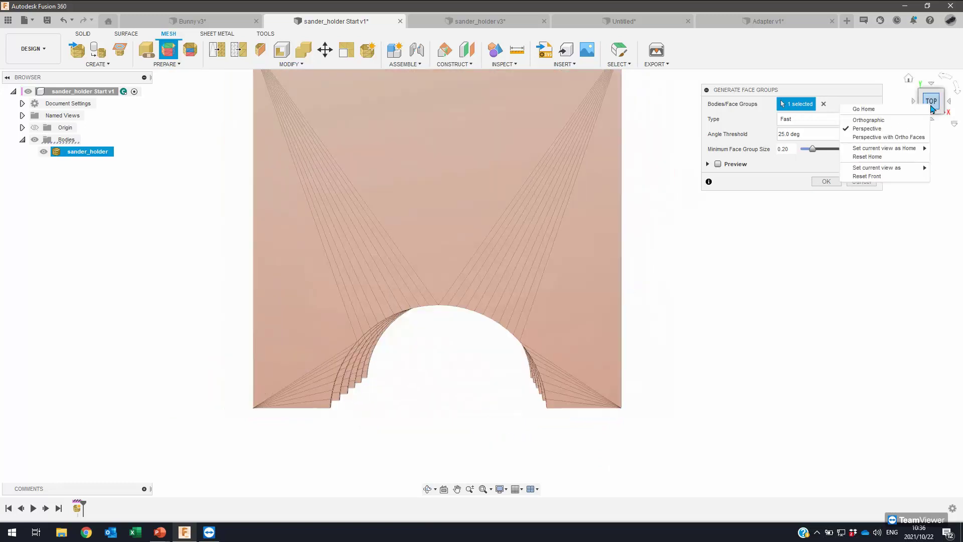
pyautogui.click(893, 121)
pyautogui.moveTo(313, 108); pyautogui.dragTo(344, 176, button='middle')
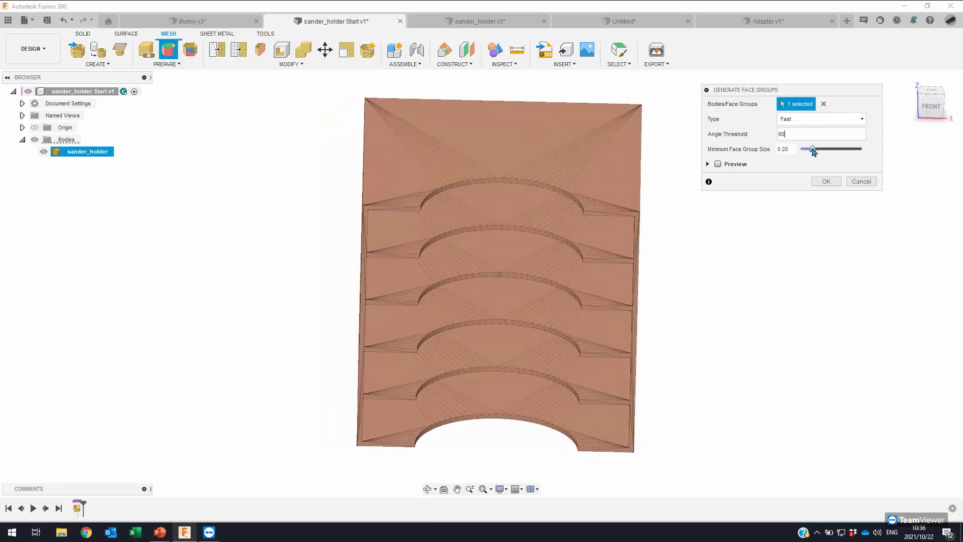
# Step: Set the angle threshold to 60 deg and the minimum face group size to 0.10, and enable the preview
pyautogui.moveTo(813, 150); pyautogui.dragTo(809, 151)
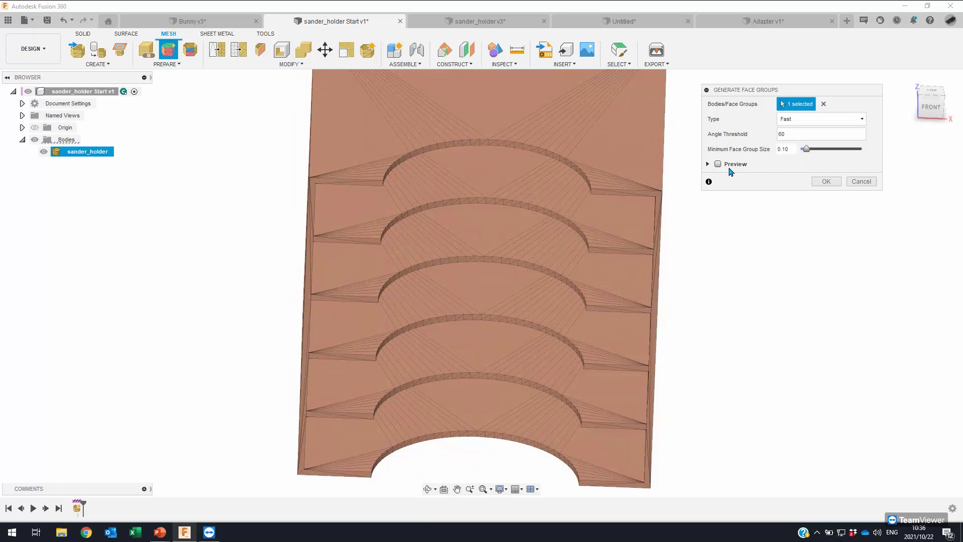
pyautogui.click(719, 165)
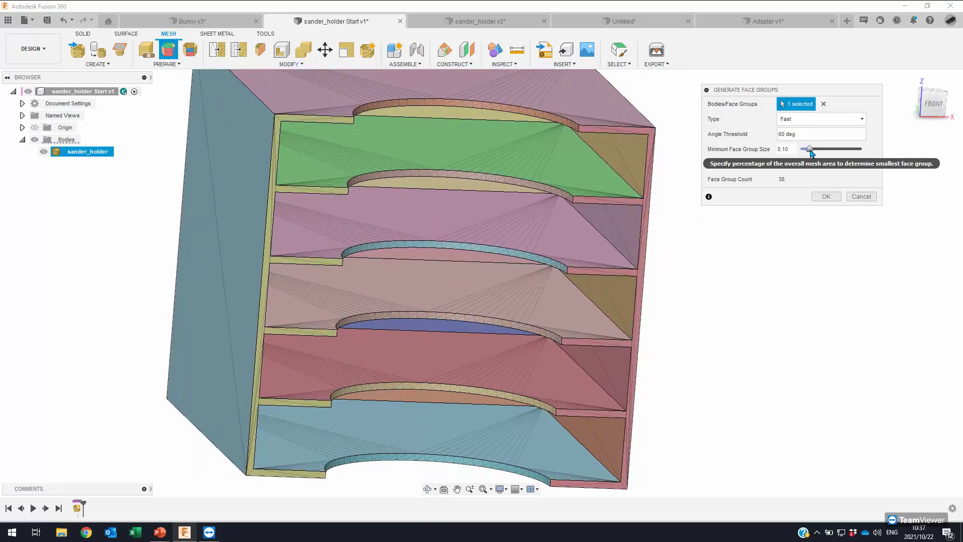
# Step: Try a minimum face group size of 0.2, compare the previewed groups, and return the value to 0.1
pyautogui.moveTo(816, 151); pyautogui.dragTo(820, 150)
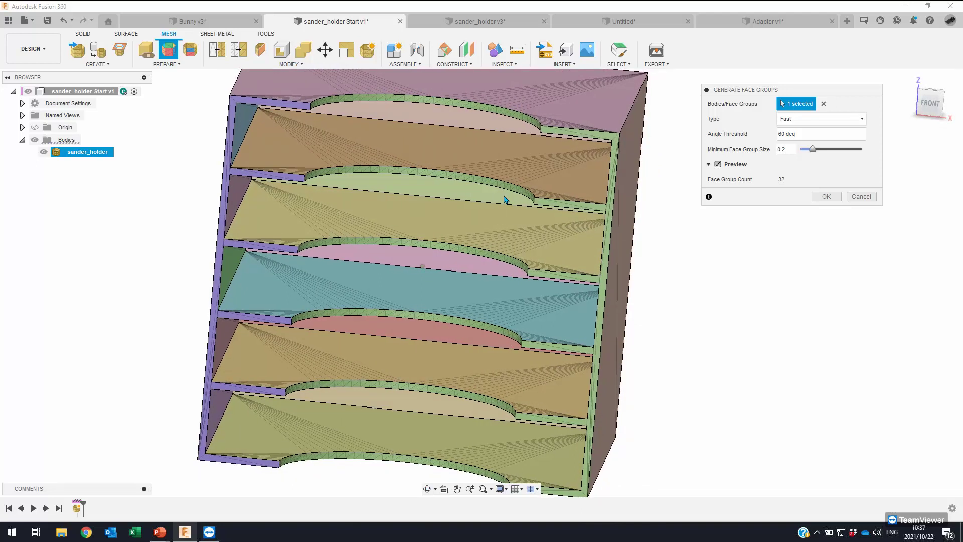
pyautogui.keyDown('shift'); pyautogui.moveTo(588, 388); pyautogui.dragTo(527, 310, button='middle'); pyautogui.keyUp('shift')
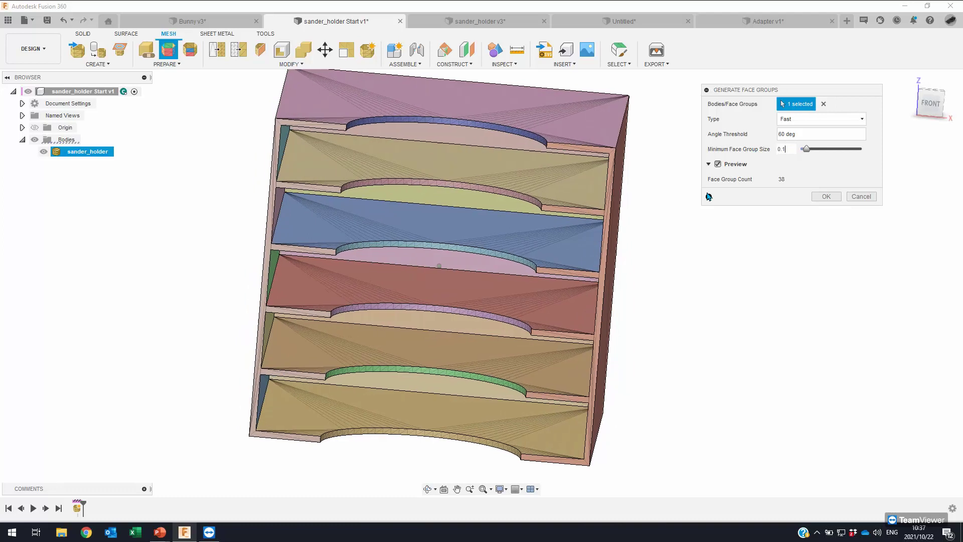
# Step: Inspect the previewed face groups around the cutouts and generate them on the sander_holder mesh
pyautogui.scroll(4, 511, 146)
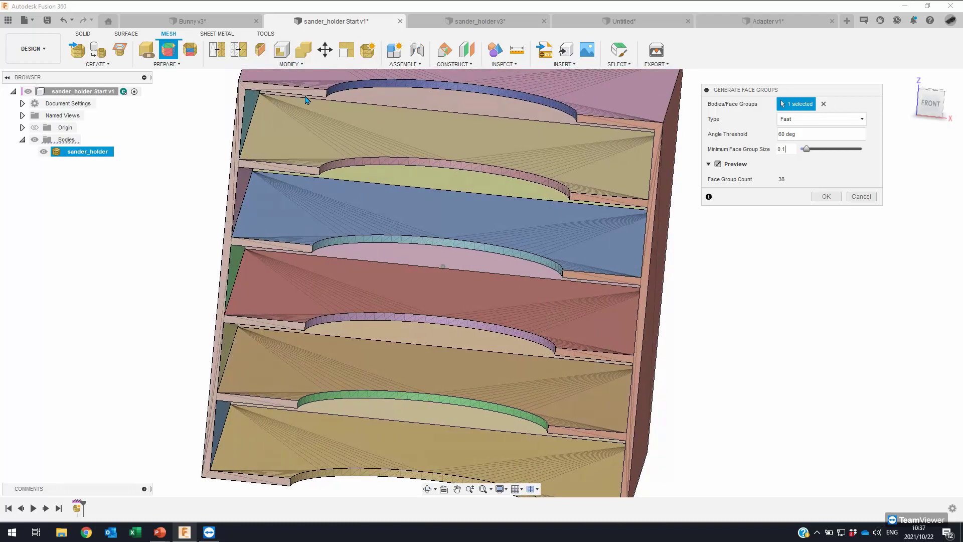
pyautogui.moveTo(802, 142)
pyautogui.keyDown('shift'); pyautogui.mouseDown(button='middle')
pyautogui.moveTo(780, 181)
pyautogui.moveTo(812, 142)
pyautogui.mouseUp(button='middle'); pyautogui.keyUp('shift')
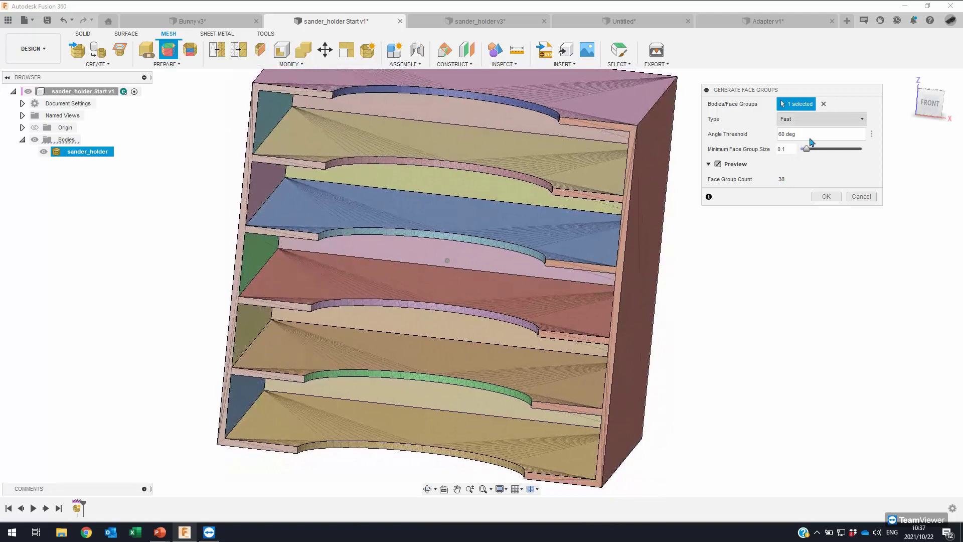
pyautogui.click(833, 198)
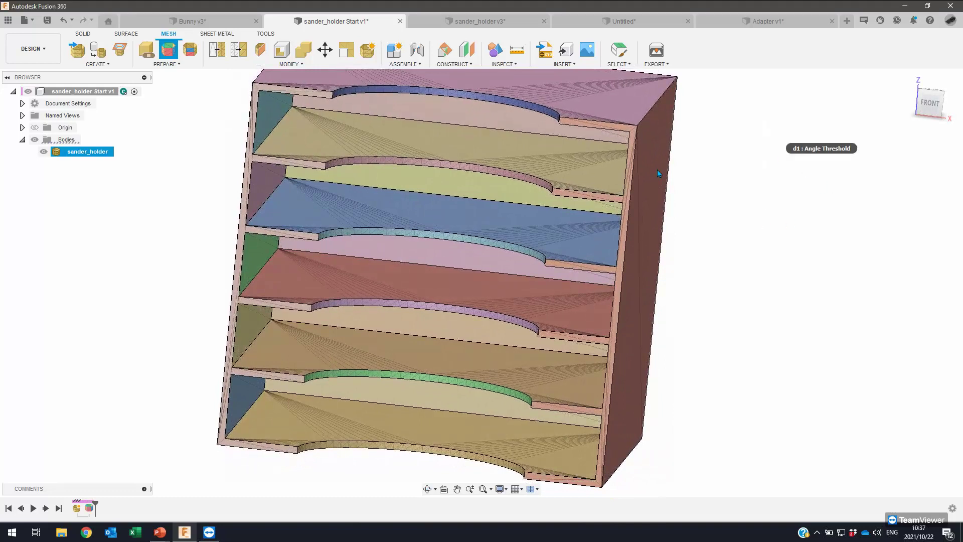
pyautogui.keyDown('shift'); pyautogui.moveTo(729, 273); pyautogui.dragTo(641, 130, button='middle'); pyautogui.keyUp('shift')
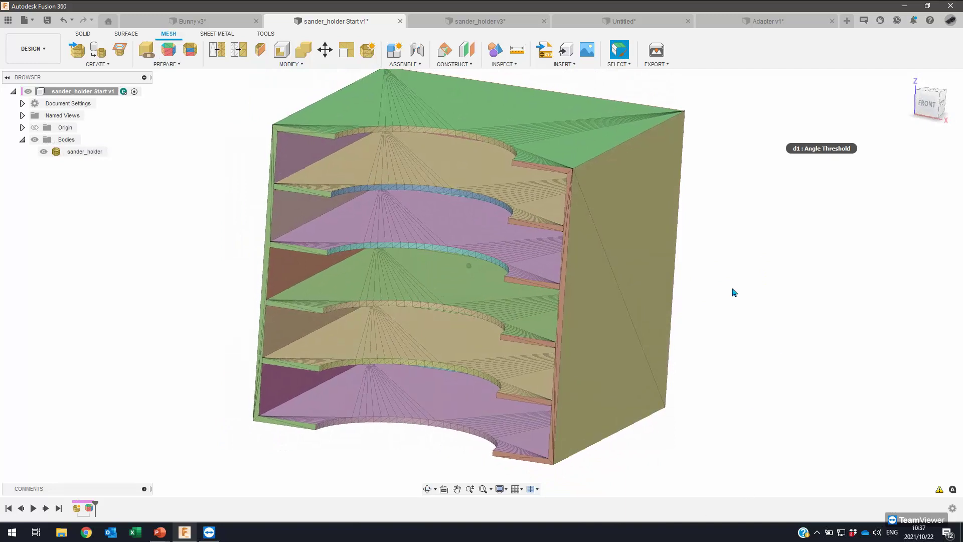
# Step: Convert the grouped sander_holder mesh into a solid body using the Parametric operation and the Prismatic method
pyautogui.click(218, 127)
pyautogui.click(290, 64)
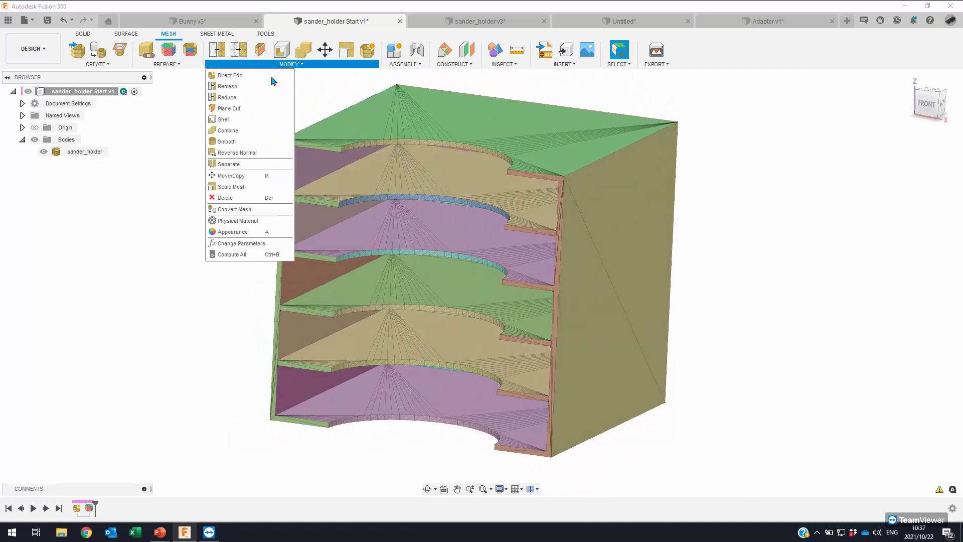
pyautogui.click(243, 211)
pyautogui.click(483, 247)
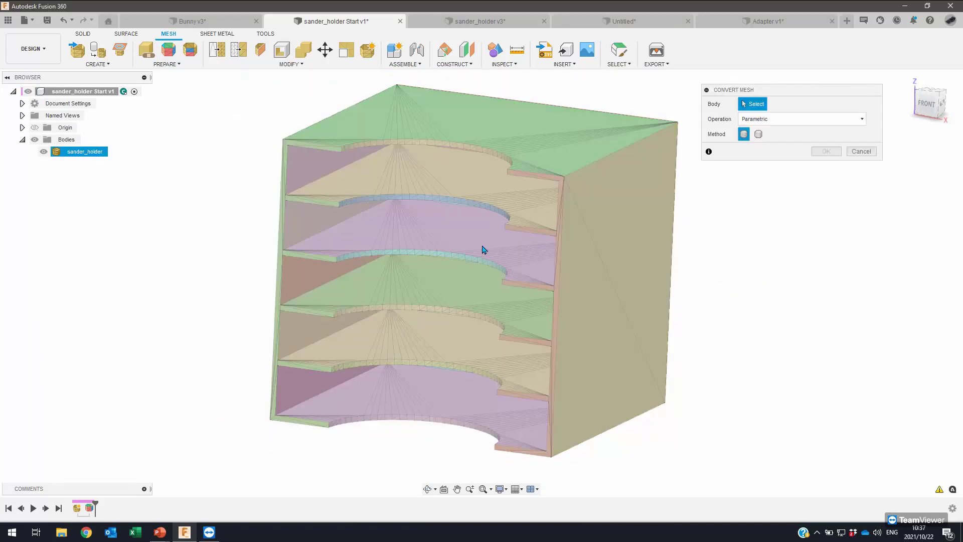
pyautogui.click(759, 134)
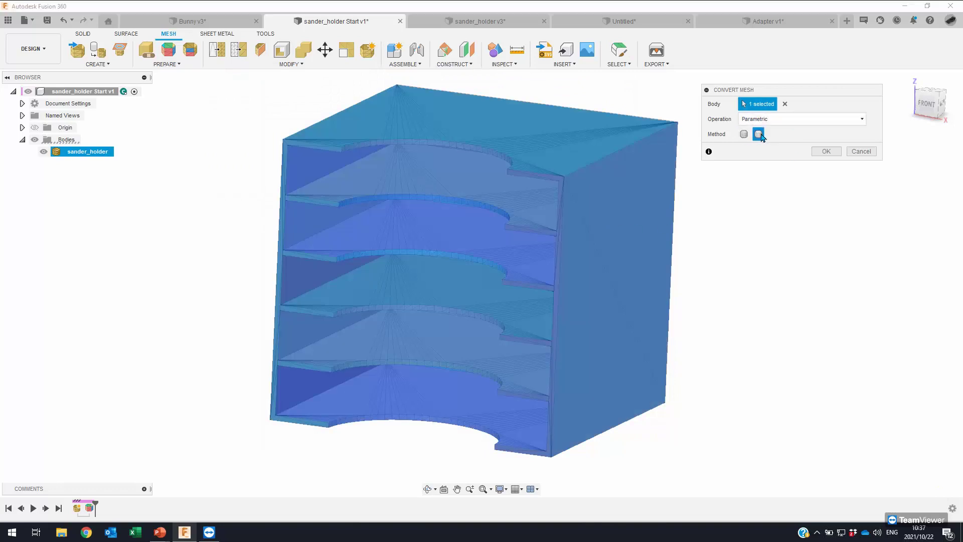
pyautogui.click(827, 152)
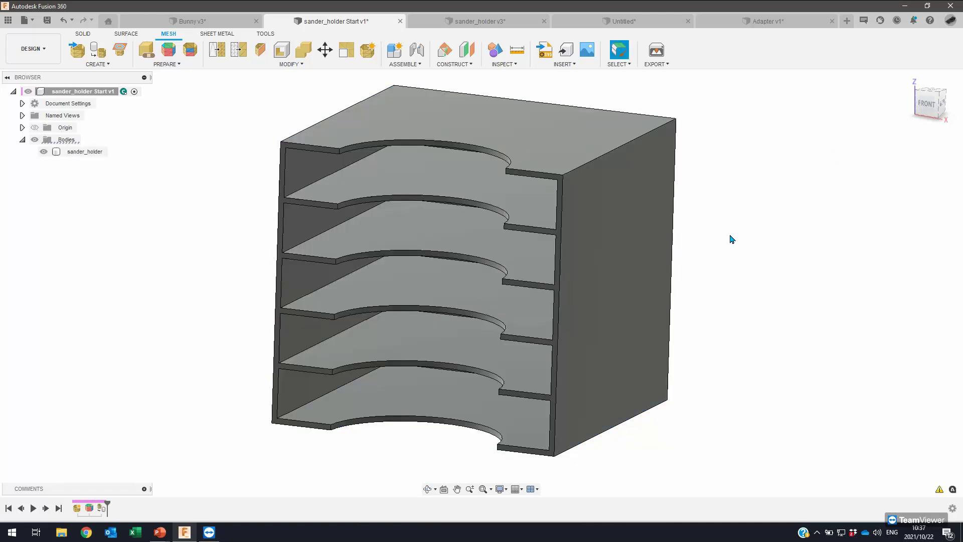
pyautogui.keyDown('shift'); pyautogui.moveTo(730, 236); pyautogui.dragTo(752, 224, button='middle'); pyautogui.keyUp('shift')
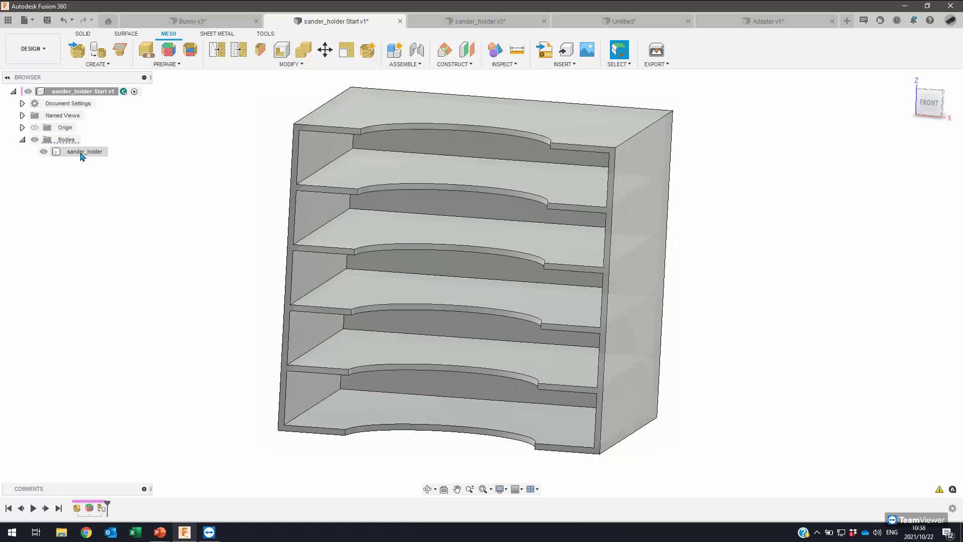
# Step: Cut a 39.50 mm diameter hole down through all shelves from the holder's top face, with its extents set to All
pyautogui.click(83, 34)
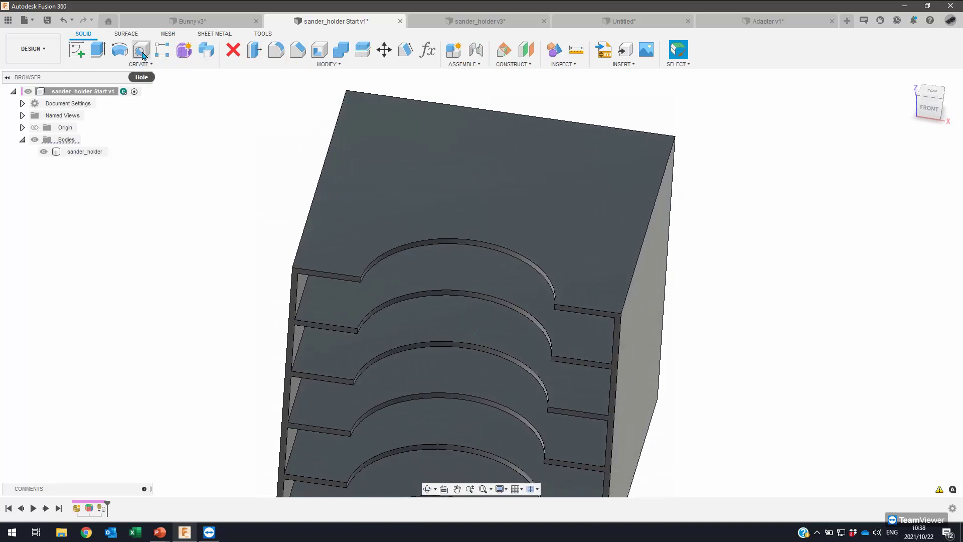
pyautogui.press('h')
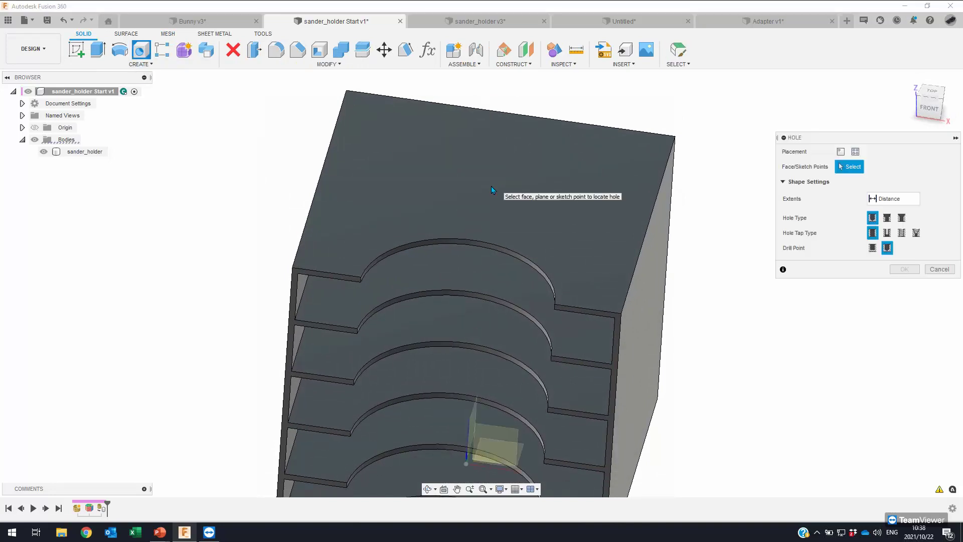
pyautogui.click(491, 178)
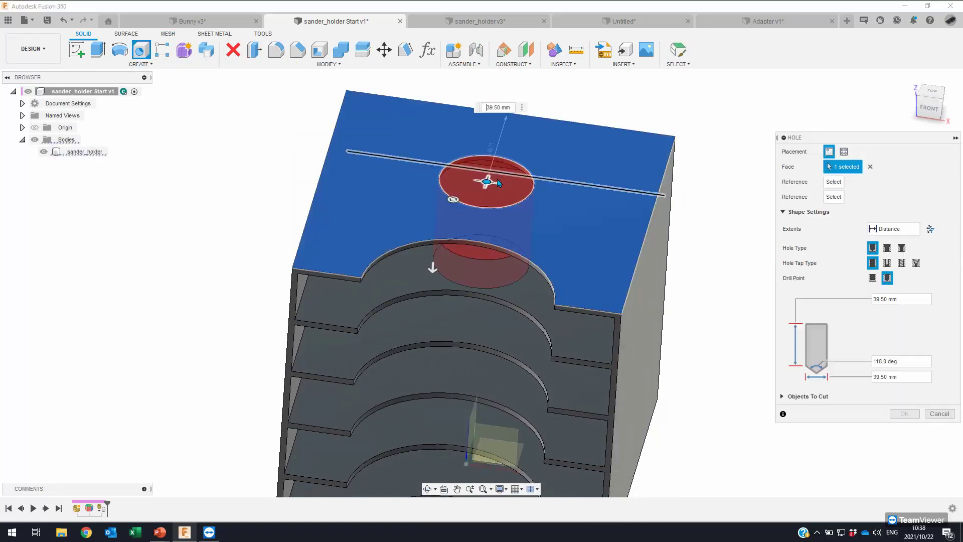
pyautogui.moveTo(425, 316); pyautogui.dragTo(433, 424)
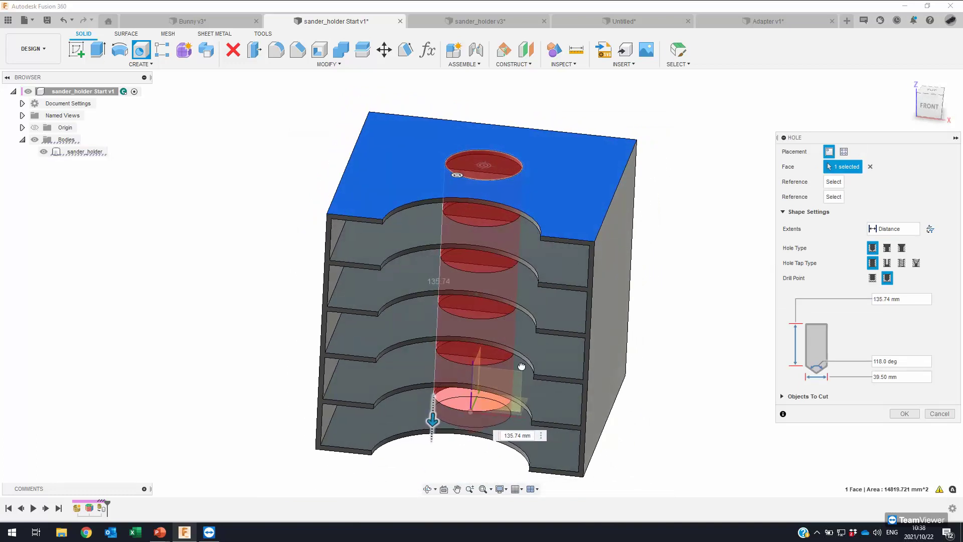
pyautogui.moveTo(522, 366); pyautogui.dragTo(522, 367)
pyautogui.click(905, 229)
pyautogui.click(897, 266)
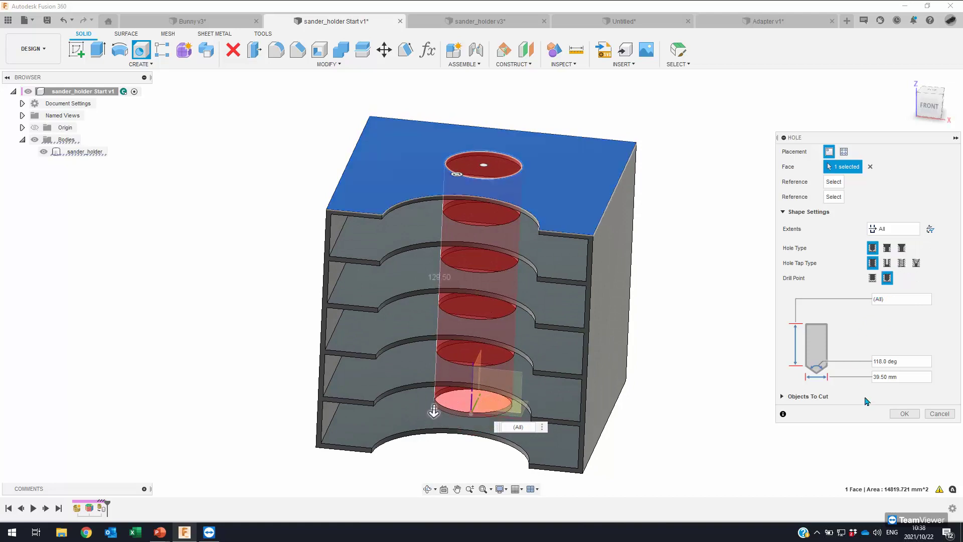
pyautogui.click(904, 414)
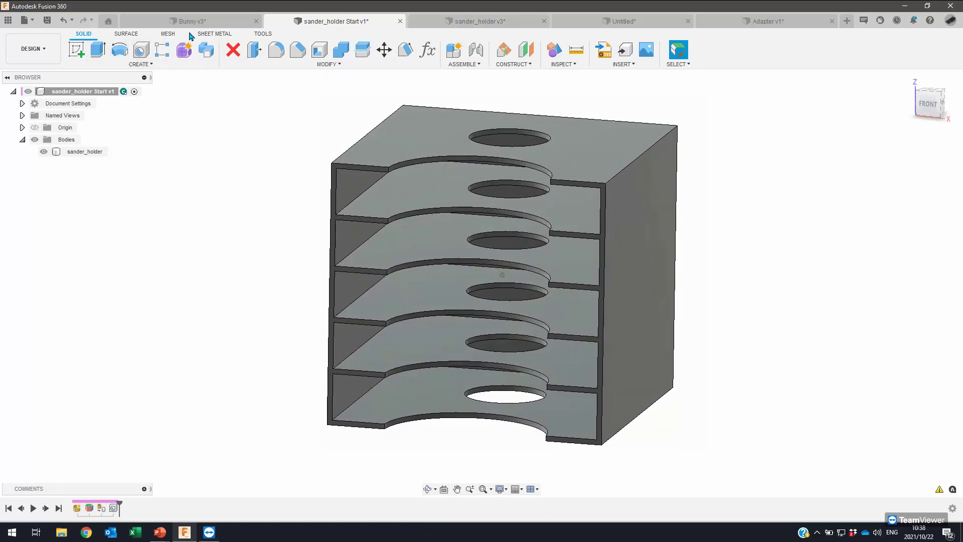
# Step: Start a Tessellate operation on the solid sander_holder body and try the High refinement preset before returning to Medium
pyautogui.click(169, 34)
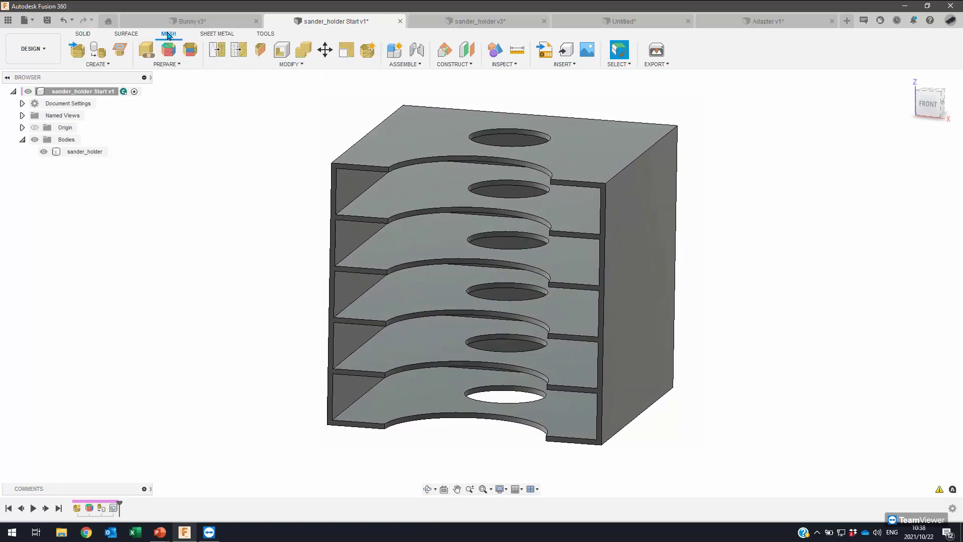
pyautogui.click(99, 51)
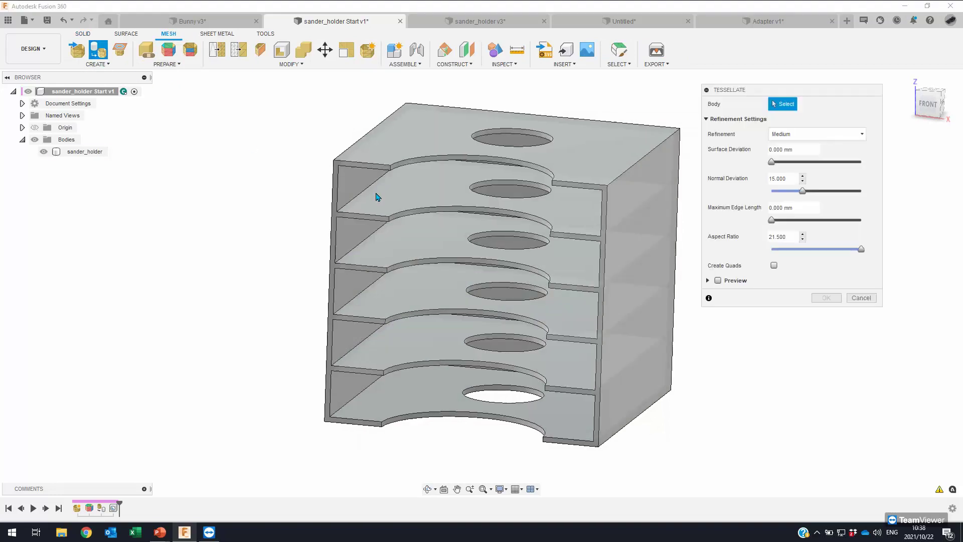
pyautogui.click(387, 191)
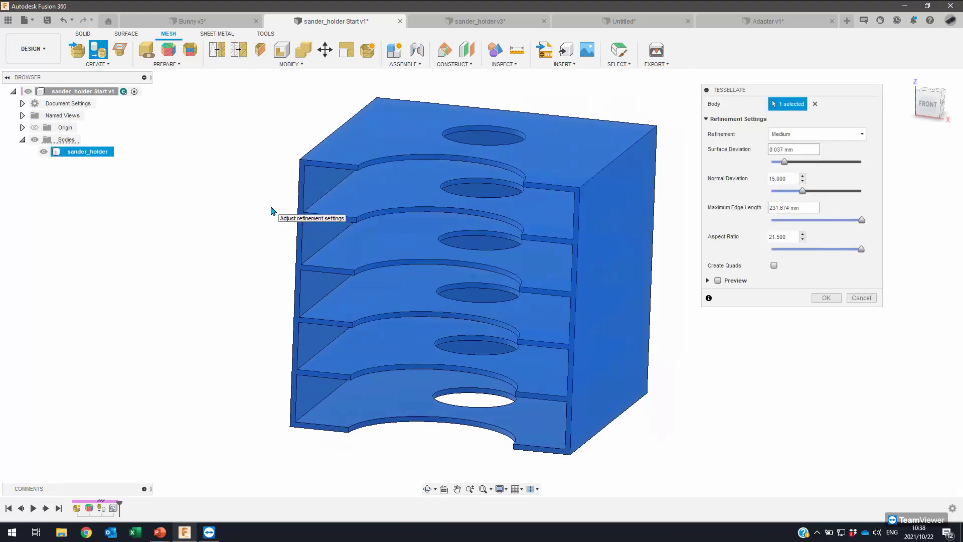
pyautogui.click(844, 135)
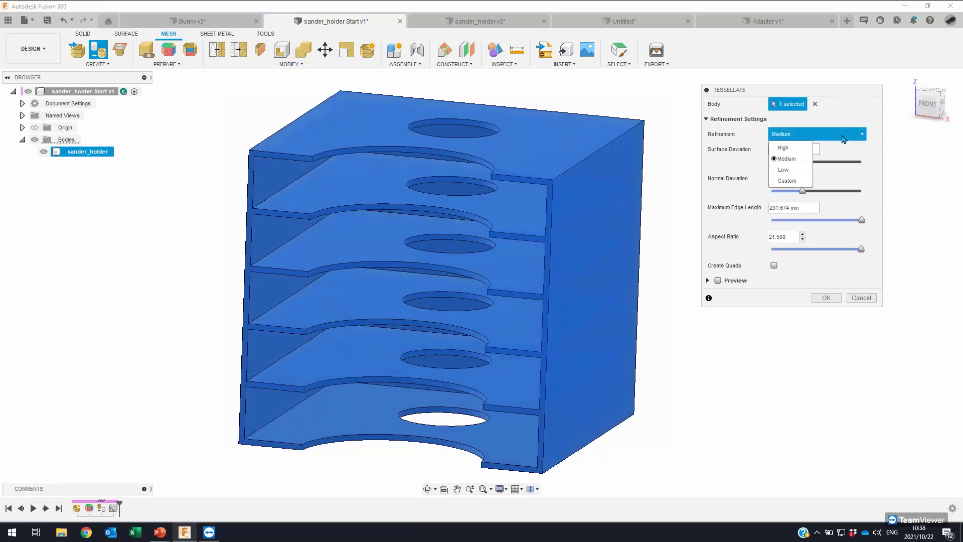
pyautogui.click(797, 134)
pyautogui.click(797, 133)
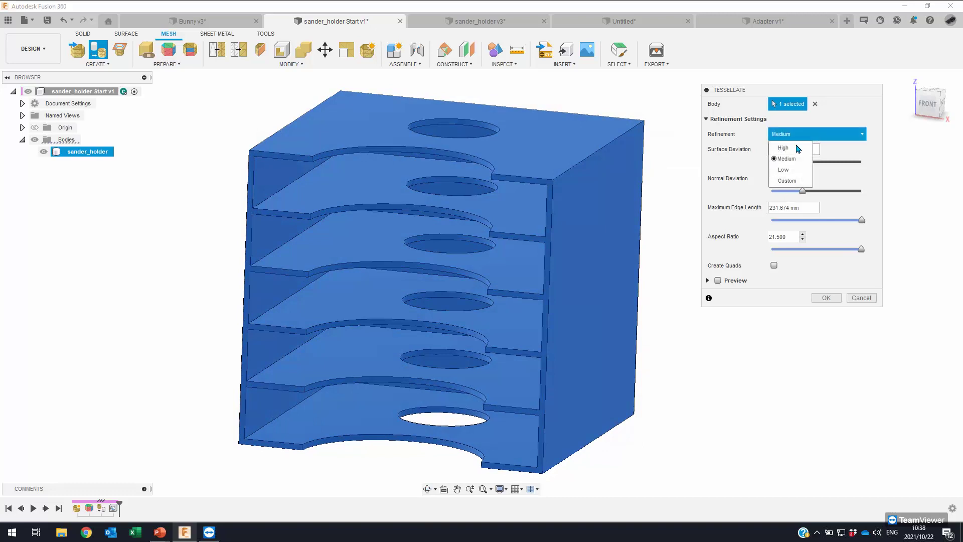
pyautogui.click(795, 148)
pyautogui.click(816, 135)
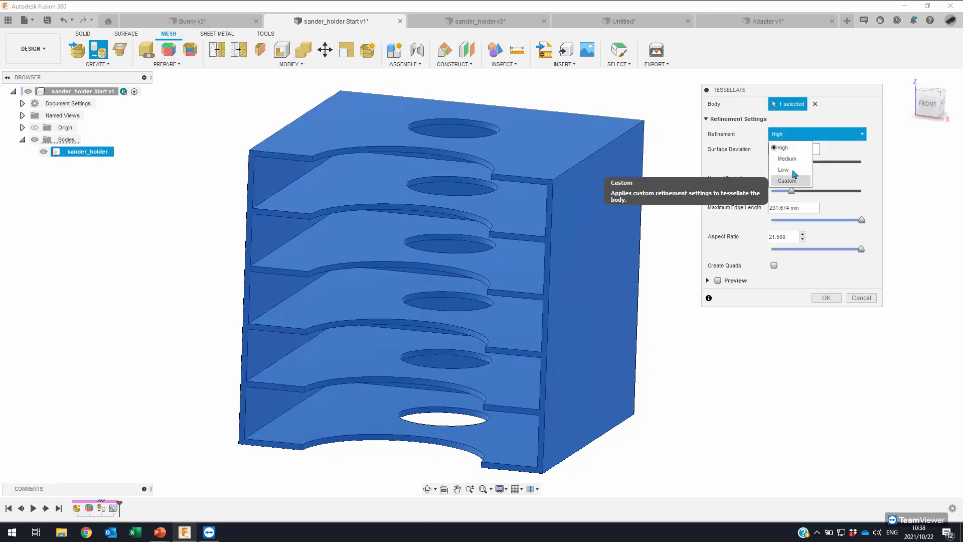
pyautogui.click(798, 159)
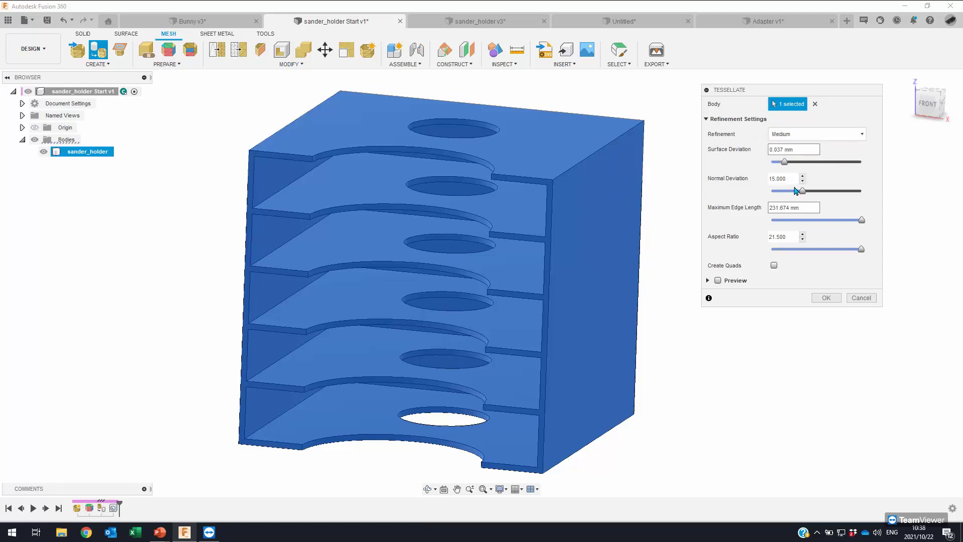
# Step: Set the tessellation refinement to Low, enable the preview and inspect the triangles around the shelves and holes
pyautogui.click(801, 134)
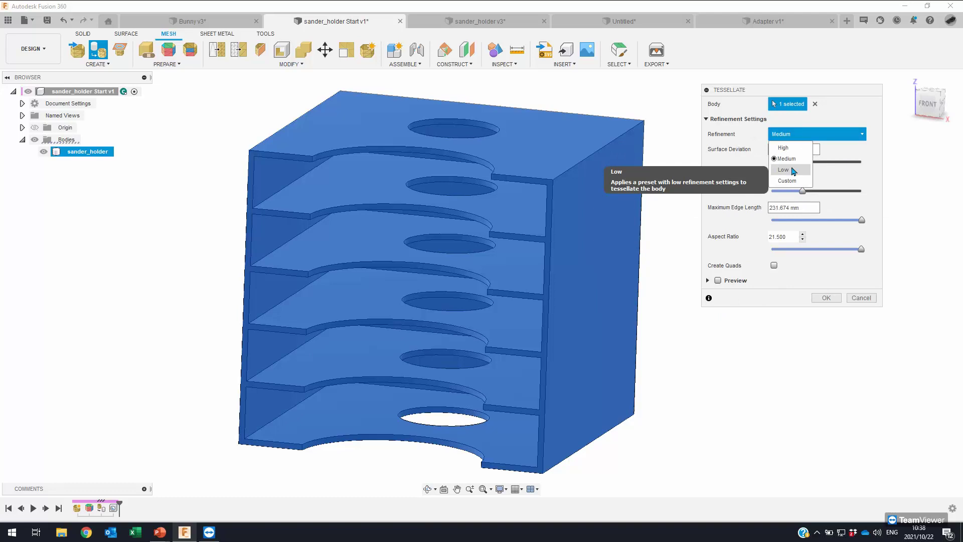
pyautogui.click(793, 170)
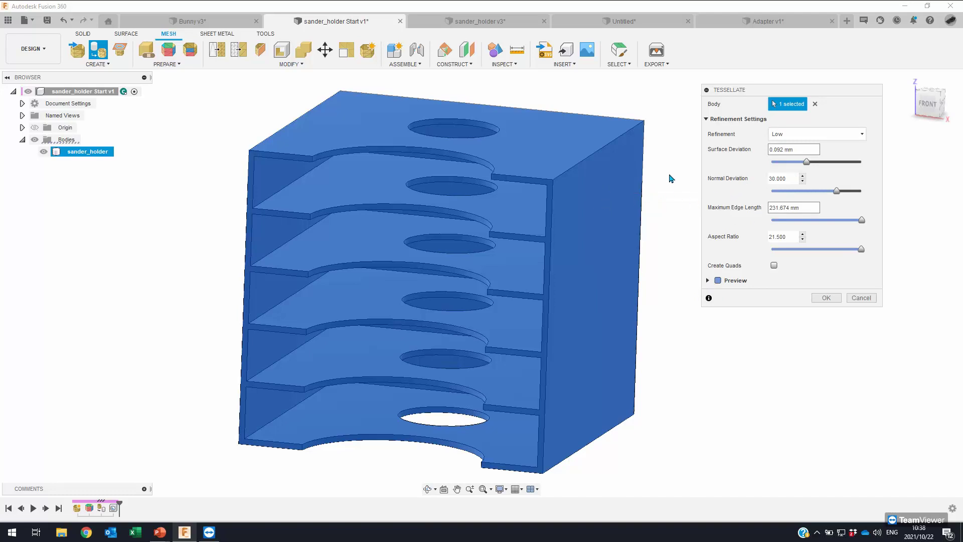
pyautogui.keyDown('shift'); pyautogui.moveTo(671, 179); pyautogui.dragTo(639, 116, button='middle'); pyautogui.keyUp('shift')
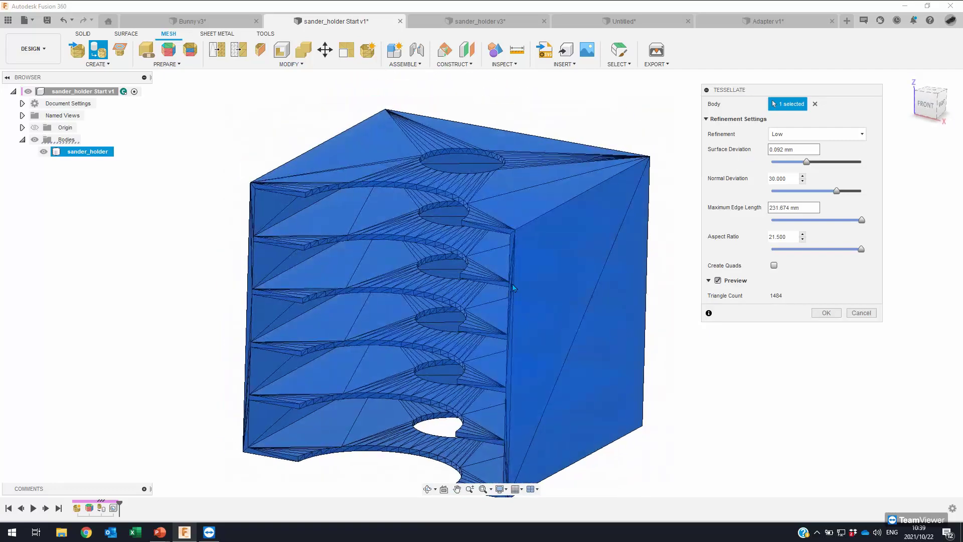
pyautogui.keyDown('shift'); pyautogui.moveTo(658, 204); pyautogui.dragTo(695, 155, button='middle'); pyautogui.keyUp('shift')
pyautogui.keyDown('shift'); pyautogui.moveTo(758, 182); pyautogui.dragTo(781, 154, button='middle'); pyautogui.keyUp('shift')
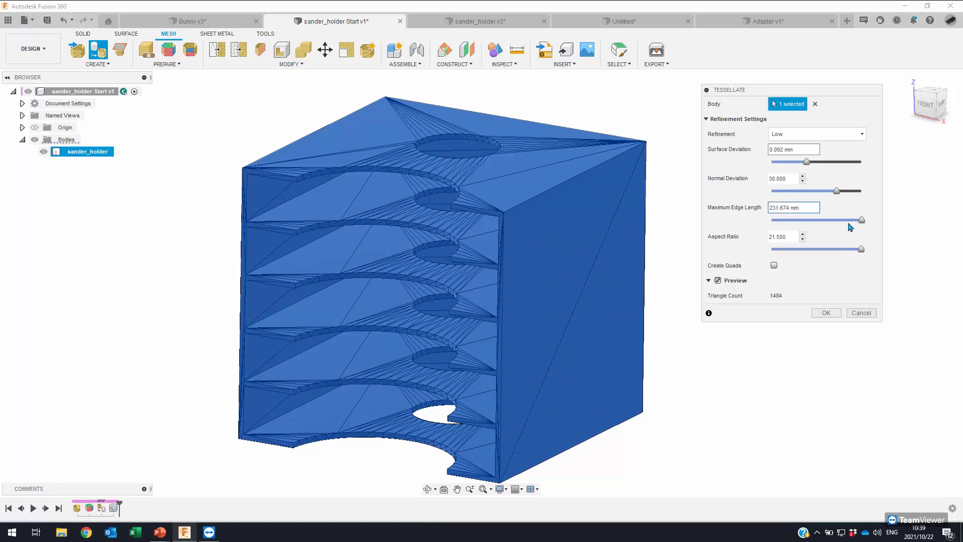
# Step: Set the tessellation's maximum edge length to 100 mm and create the mesh body
pyautogui.moveTo(802, 207); pyautogui.dragTo(747, 218)
pyautogui.write('1')
pyautogui.write('00')
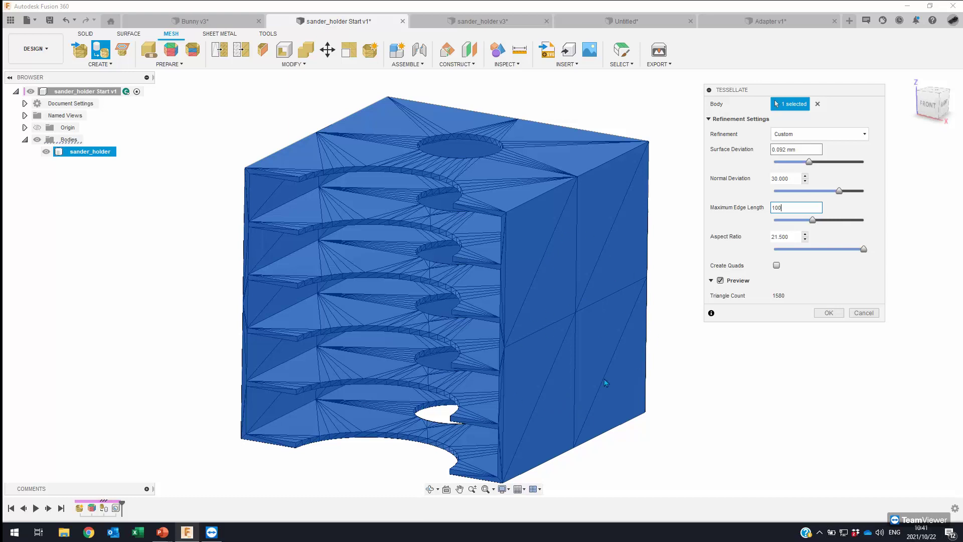
pyautogui.keyDown('shift'); pyautogui.moveTo(615, 287); pyautogui.dragTo(724, 394, button='middle'); pyautogui.keyUp('shift')
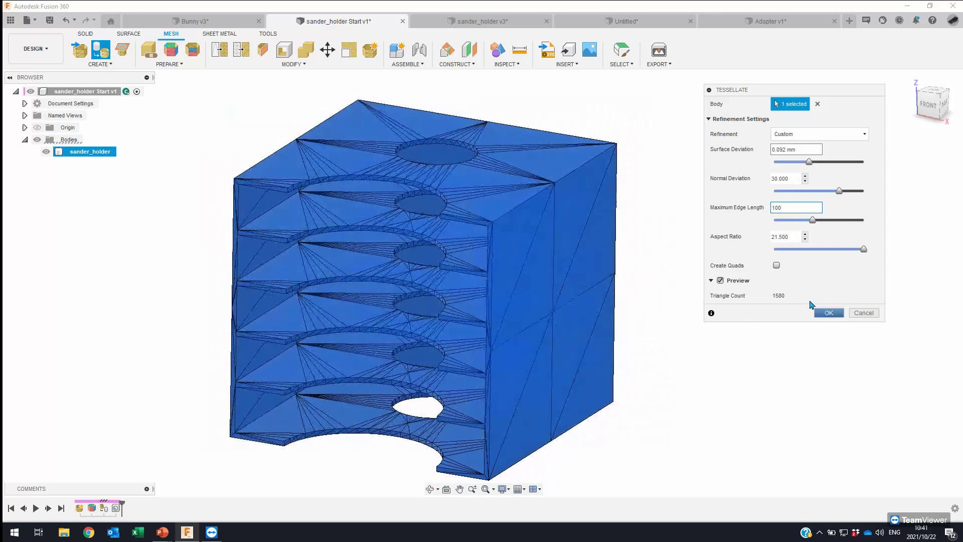
pyautogui.click(829, 313)
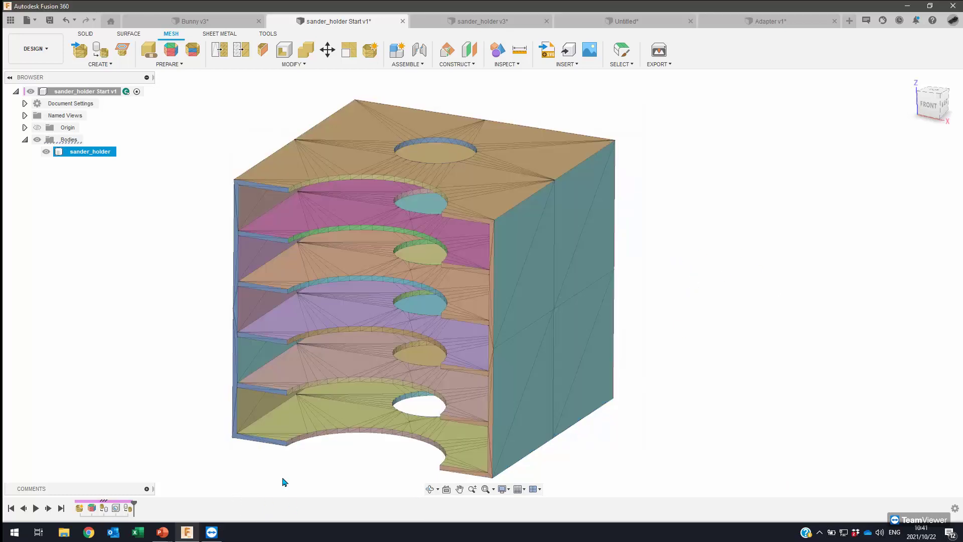
pyautogui.click(775, 319)
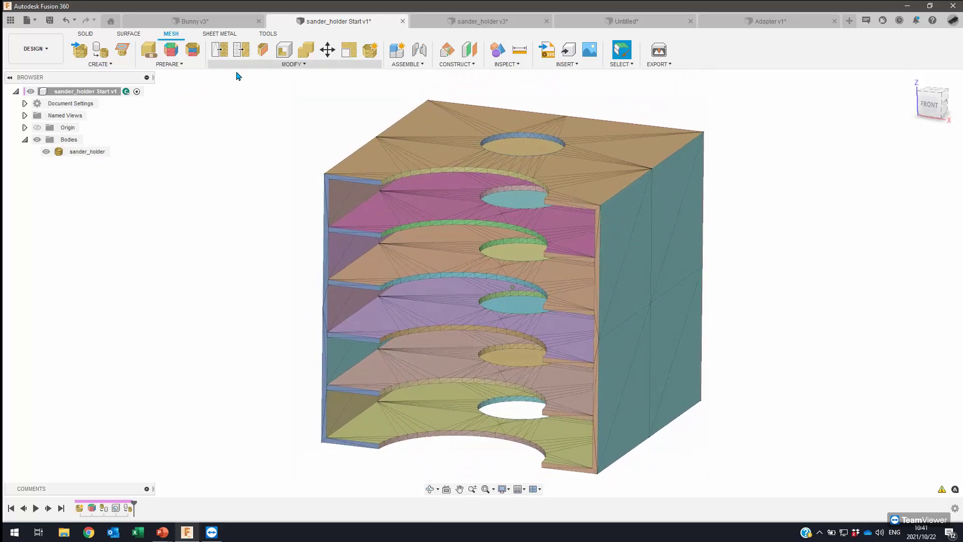
# Step: Start a Reduce operation on the face group of the holder's right side wall, with type Face Count and Uniform remeshing
pyautogui.click(251, 65)
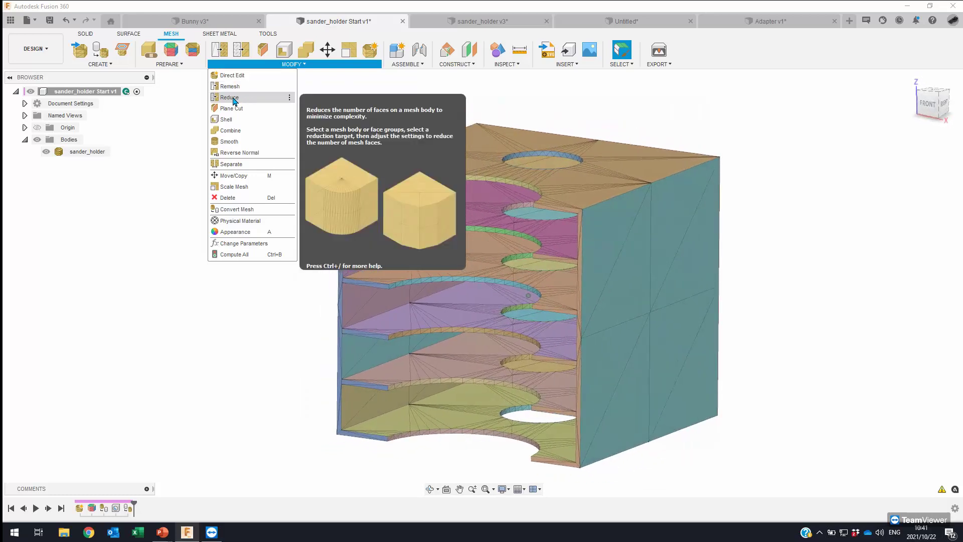
pyautogui.click(232, 98)
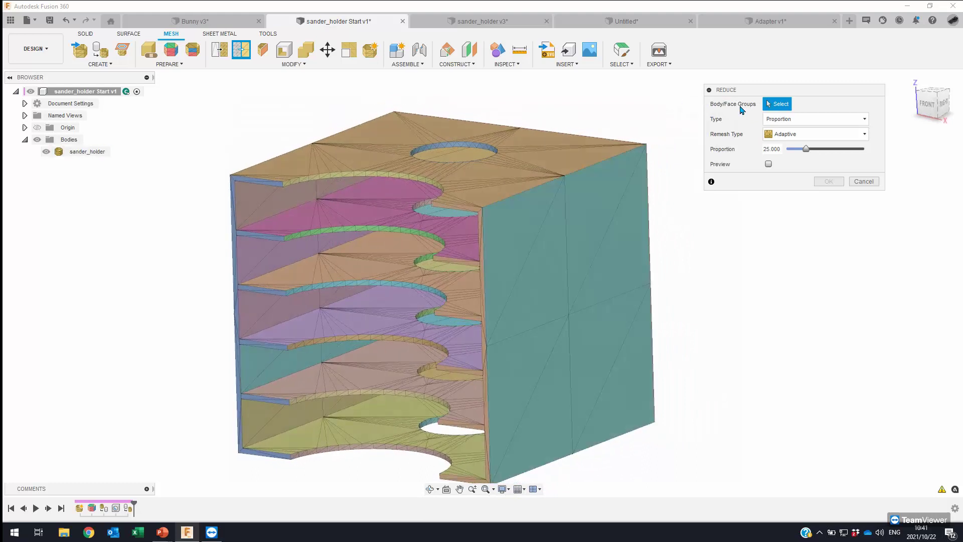
pyautogui.click(625, 256)
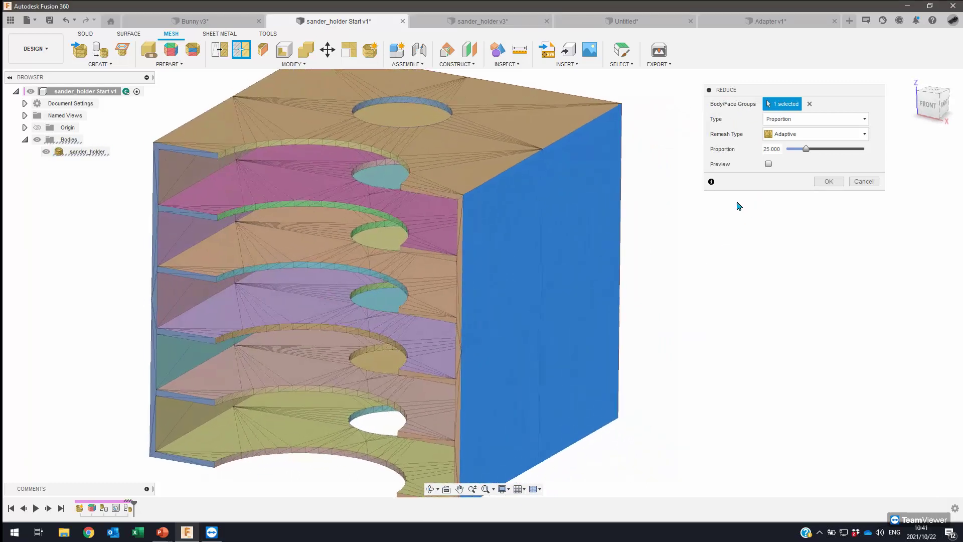
pyautogui.click(818, 120)
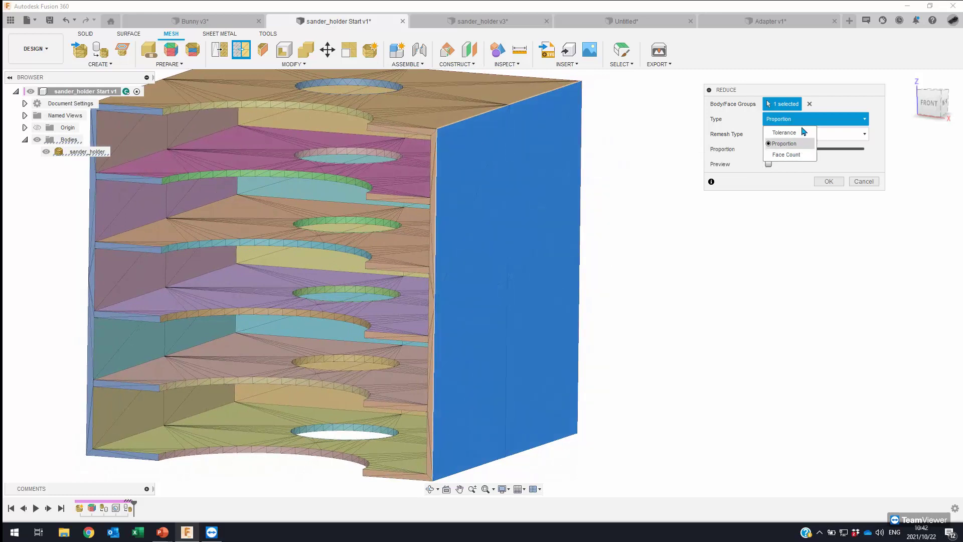
pyautogui.click(797, 156)
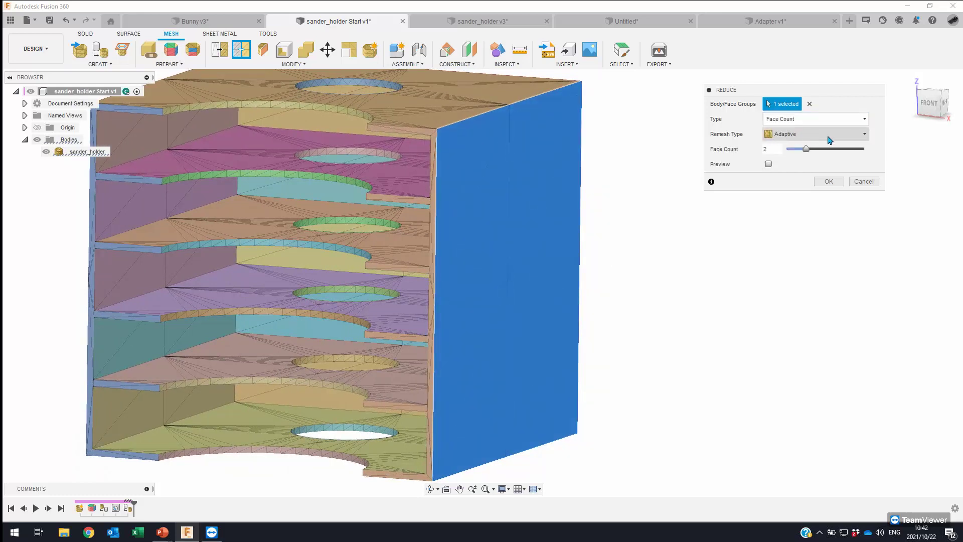
pyautogui.click(826, 136)
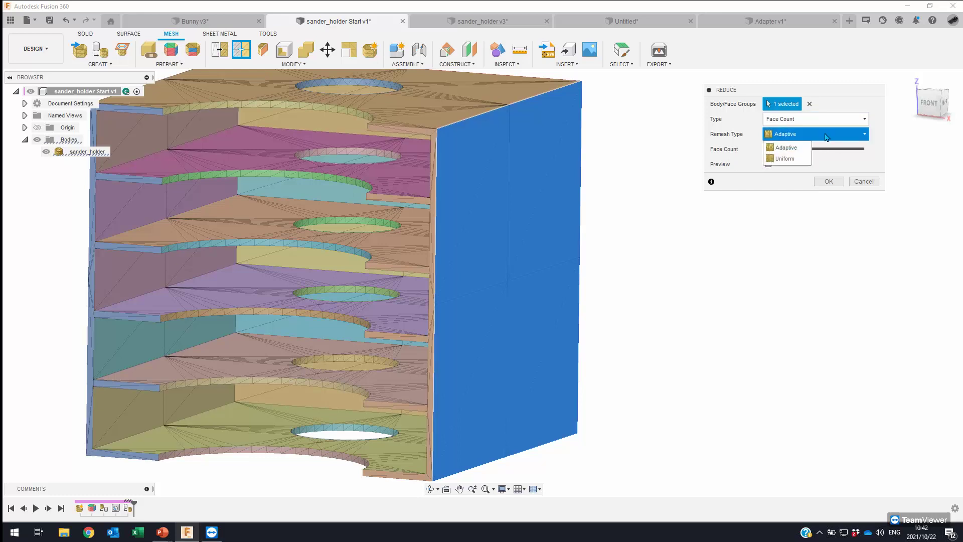
pyautogui.click(790, 160)
# Step: Preview the side wall's face group reduction at a face count of 4, then set the face count to 2 and apply the Reduce
pyautogui.doubleClick(768, 149)
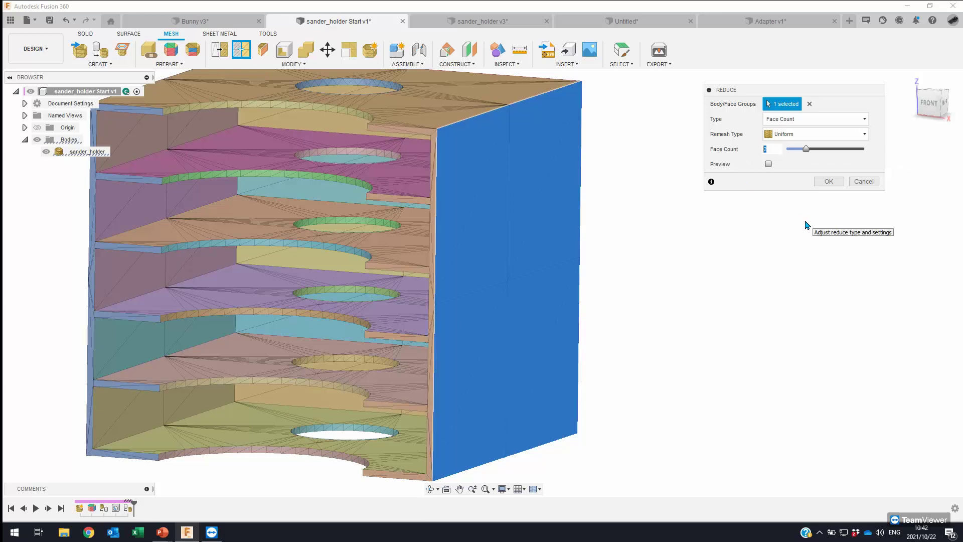
pyautogui.click(769, 164)
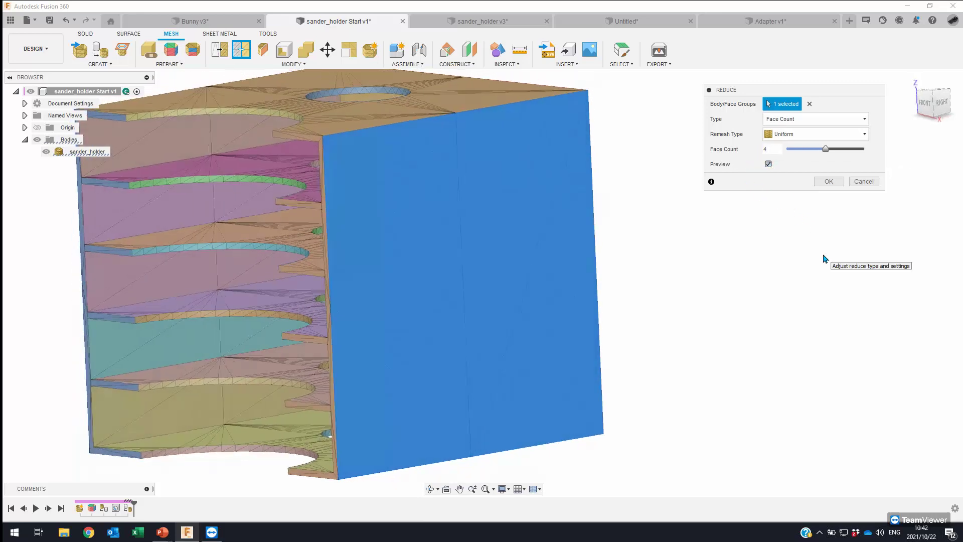
pyautogui.doubleClick(775, 149)
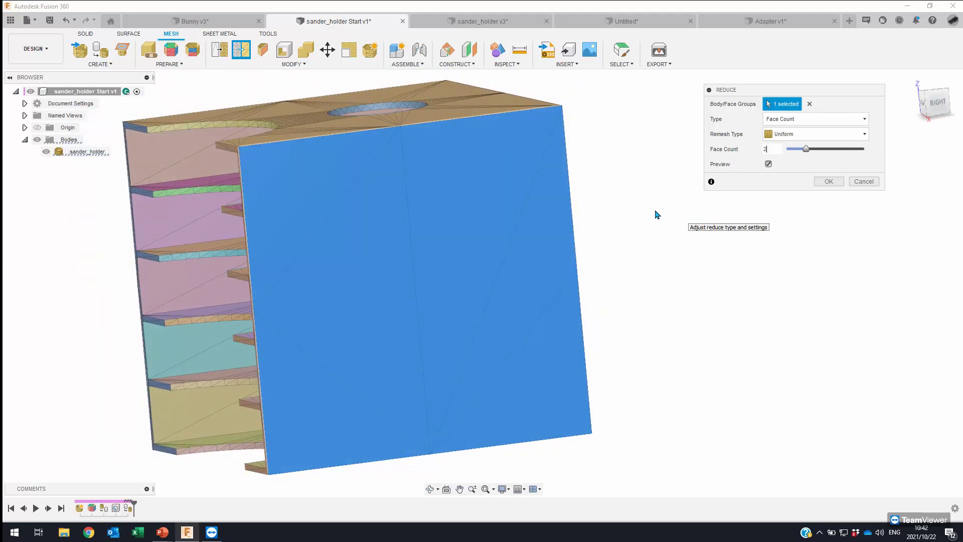
pyautogui.click(825, 181)
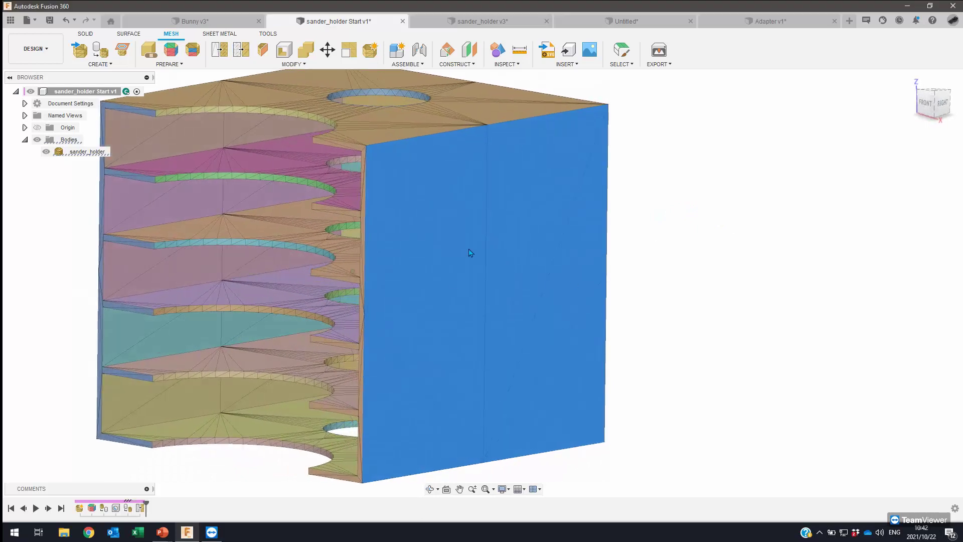
pyautogui.scroll(1, 761, 274)
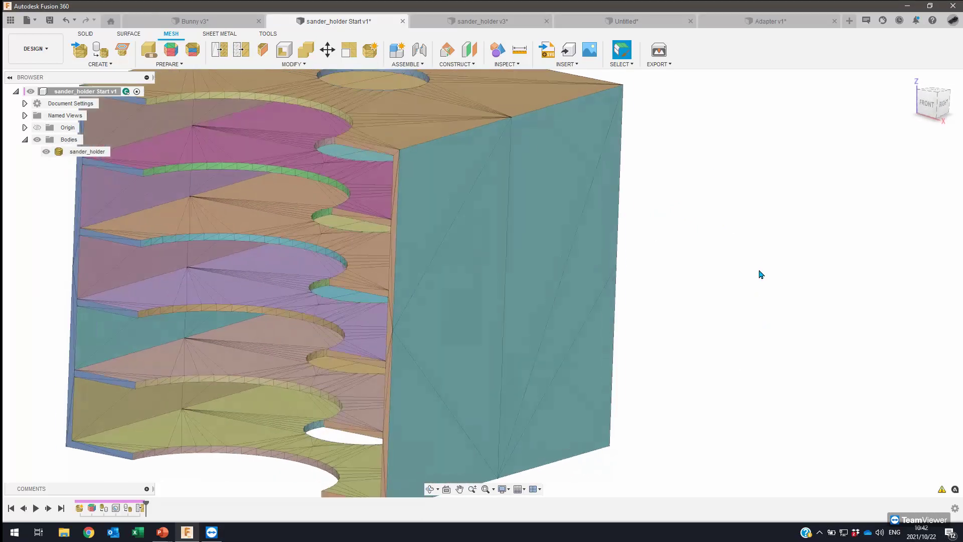
pyautogui.scroll(-1, 761, 274)
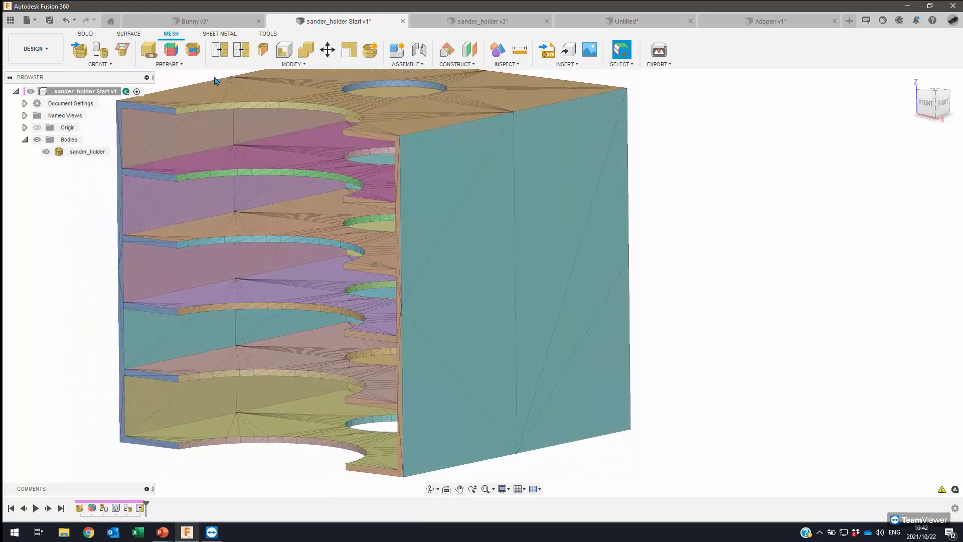
# Step: Try reducing the whole sander_holder body by Proportion at 25 with Uniform remeshing, preview the result and cancel the operation
pyautogui.click(254, 70)
pyautogui.click(242, 97)
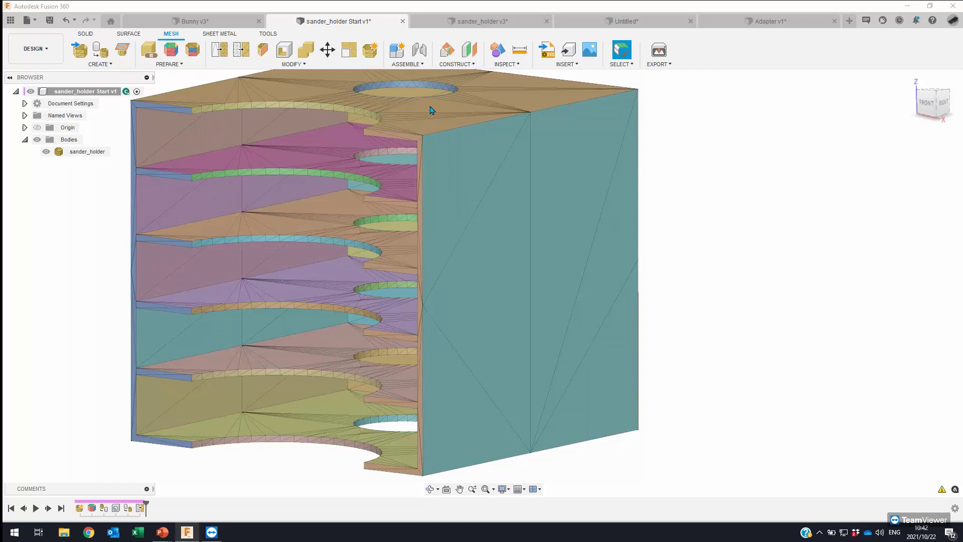
pyautogui.click(82, 151)
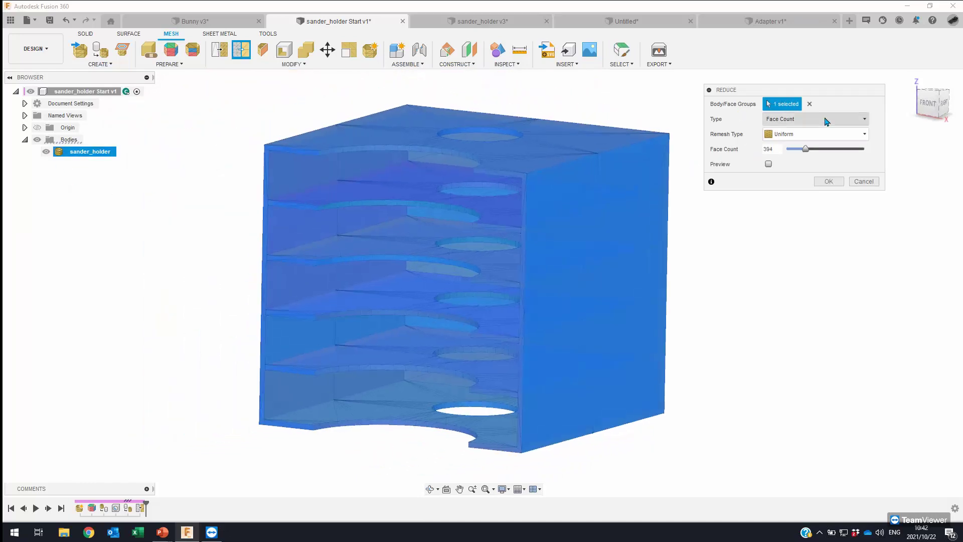
pyautogui.click(811, 119)
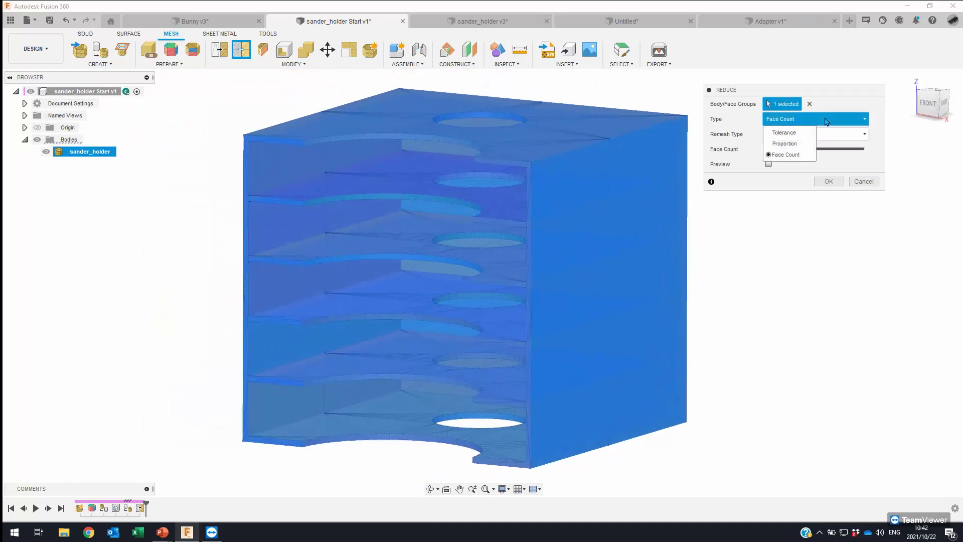
pyautogui.click(802, 144)
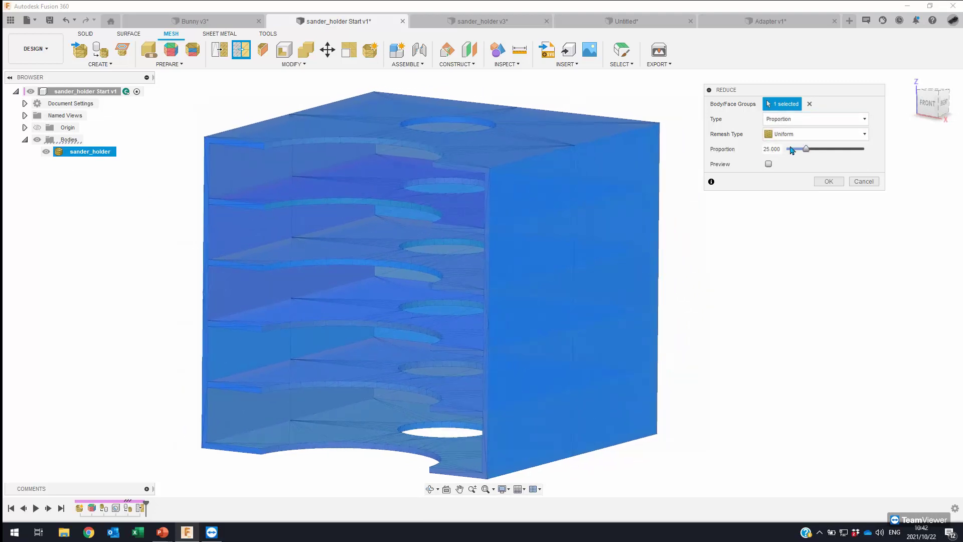
pyautogui.click(769, 165)
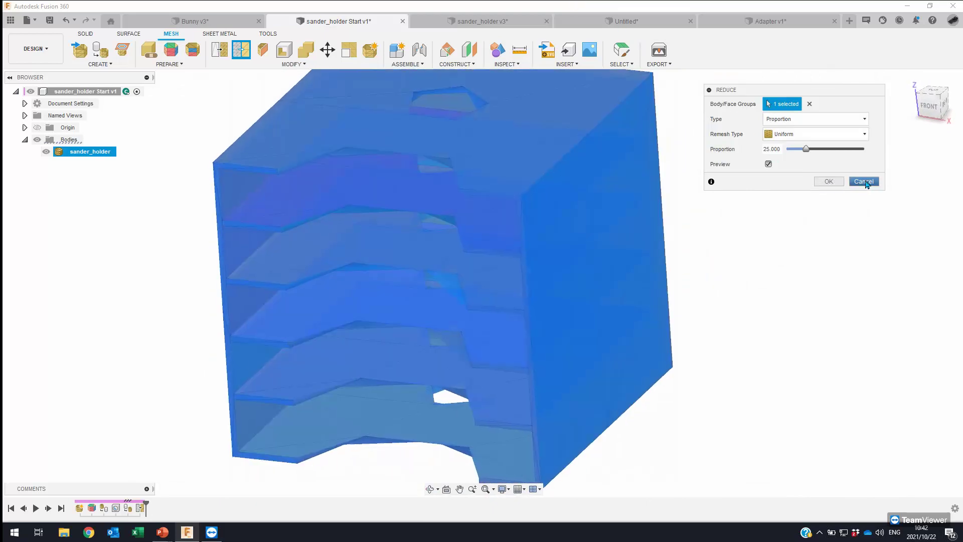
pyautogui.click(864, 181)
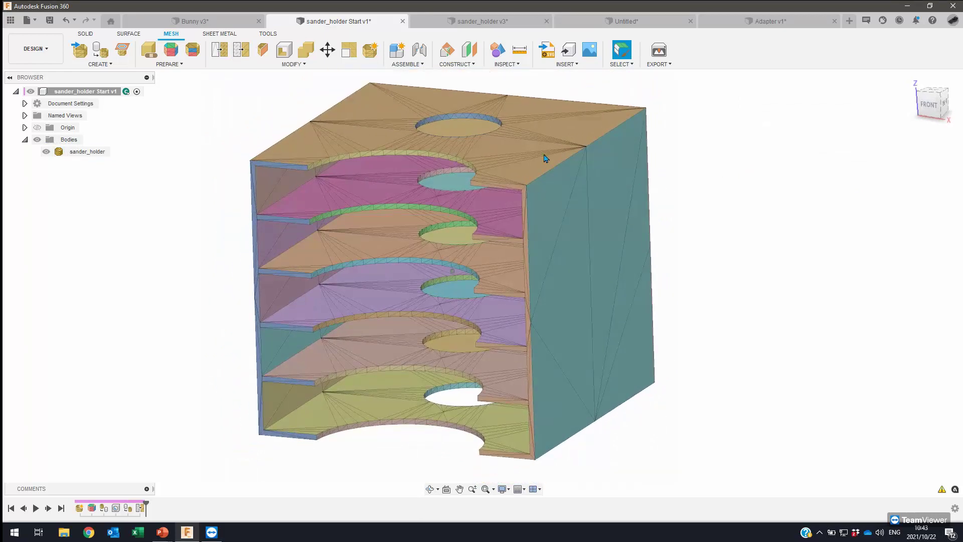
pyautogui.click(264, 65)
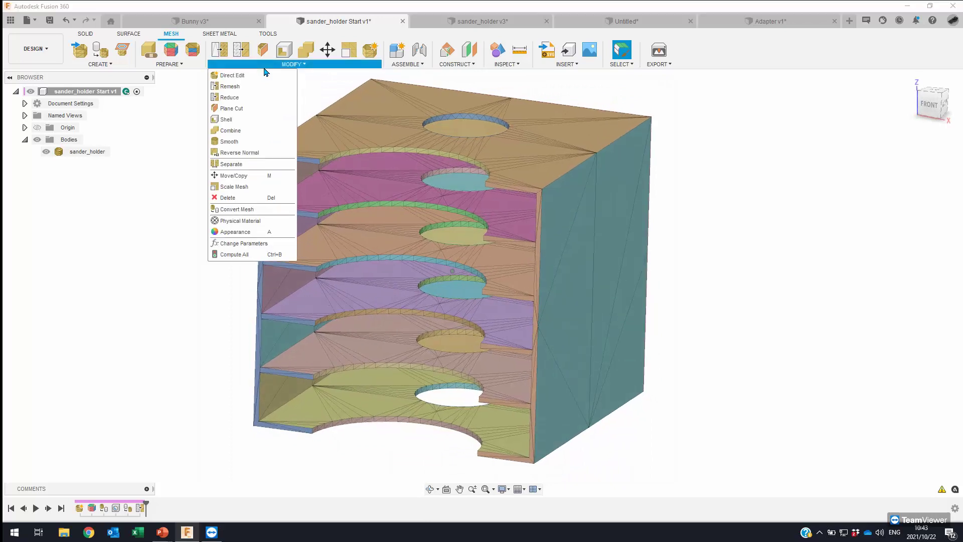
pyautogui.click(311, 89)
pyautogui.click(593, 92)
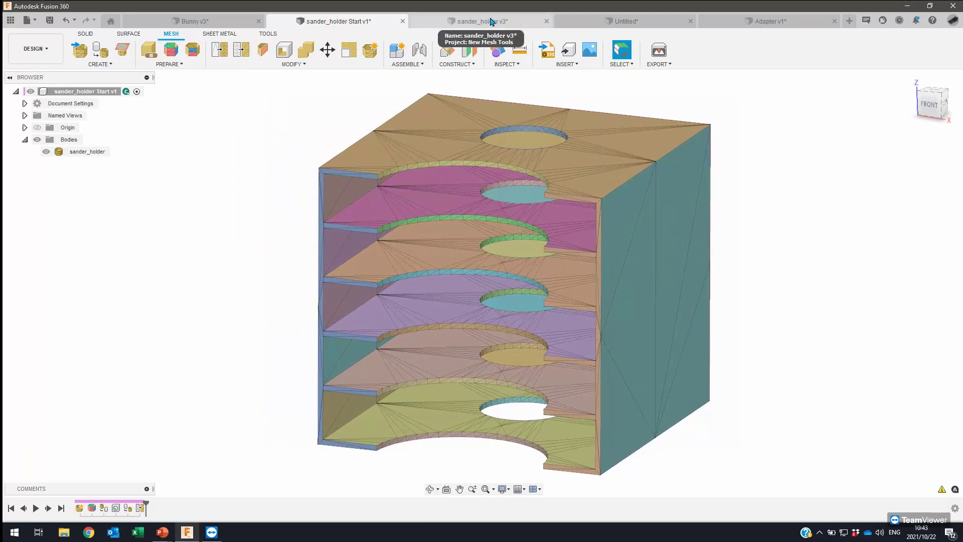
# Step: Switch to the Adapter design, roll its history back to review the earlier features, and delete the existing Plane Cut feature
pyautogui.click(756, 23)
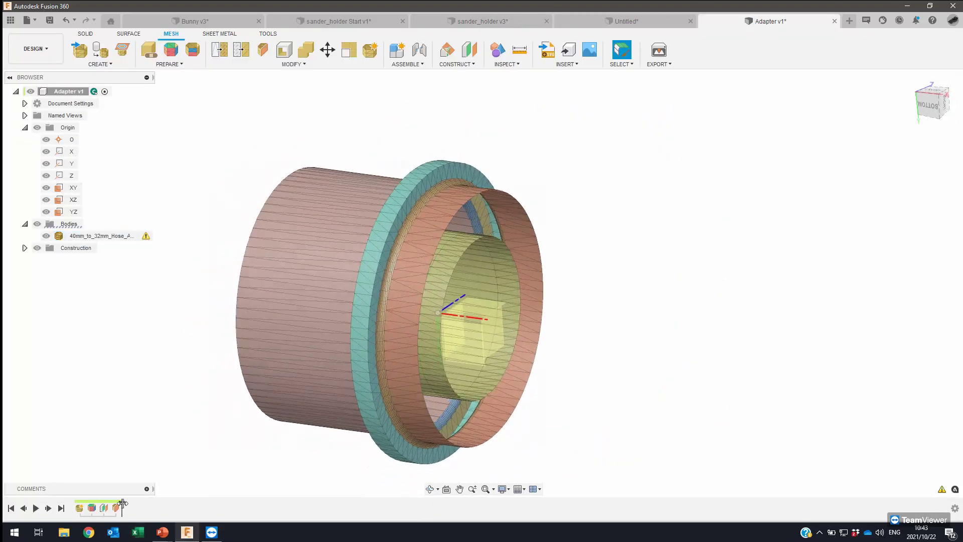
pyautogui.moveTo(122, 504); pyautogui.dragTo(93, 504)
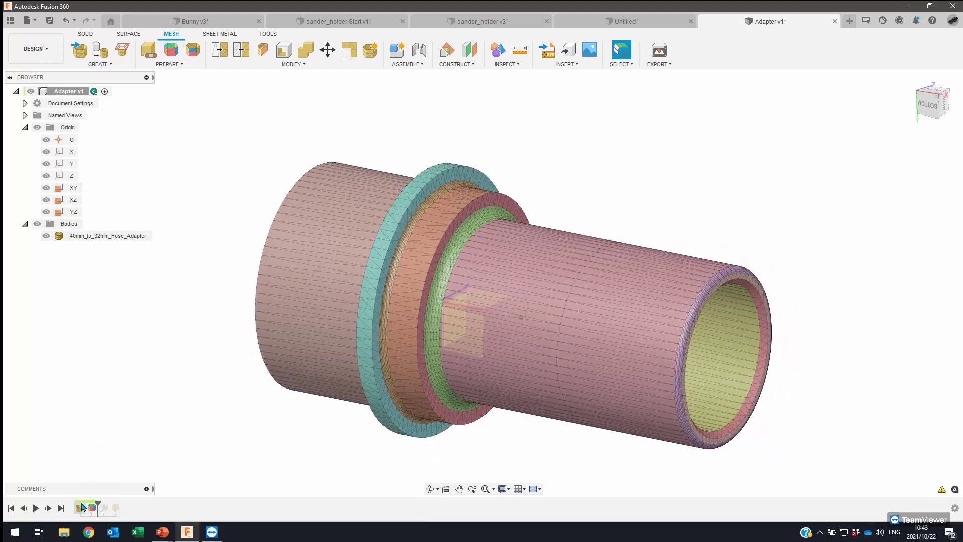
pyautogui.click(80, 507)
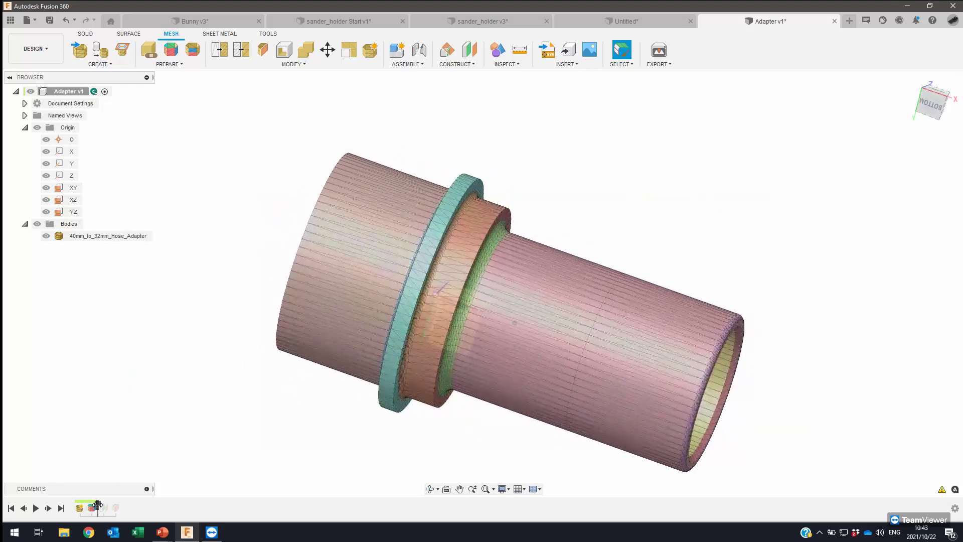
pyautogui.moveTo(96, 503); pyautogui.dragTo(109, 503)
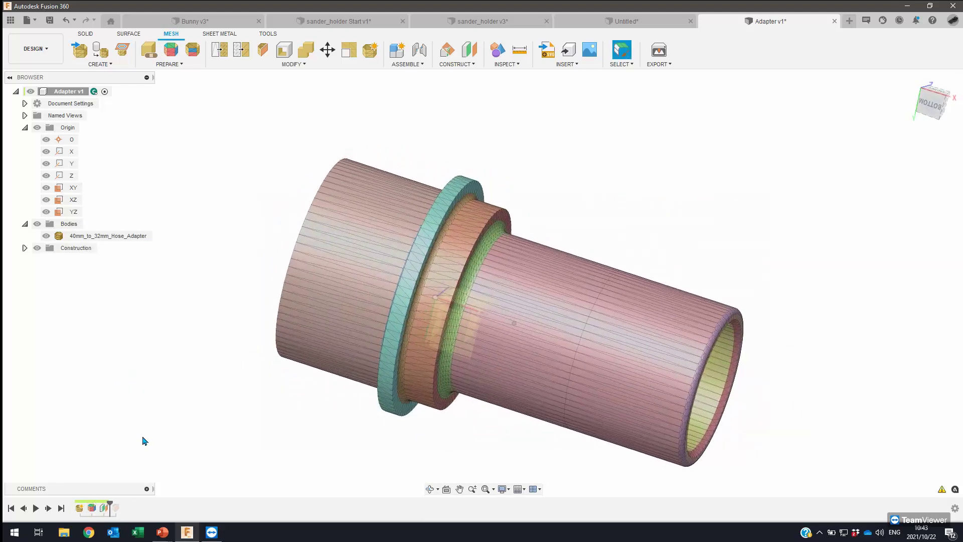
pyautogui.click(117, 509)
pyautogui.rightClick(116, 509)
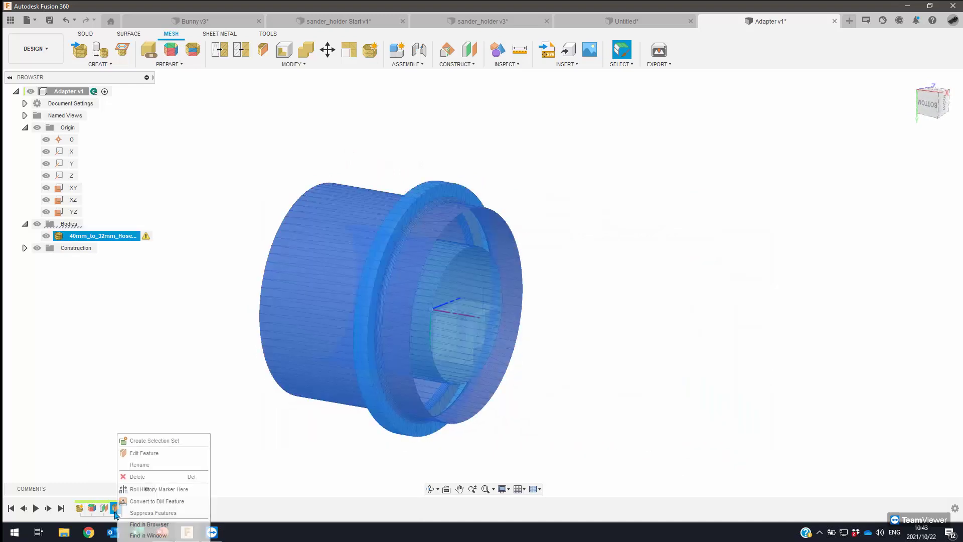
pyautogui.click(139, 476)
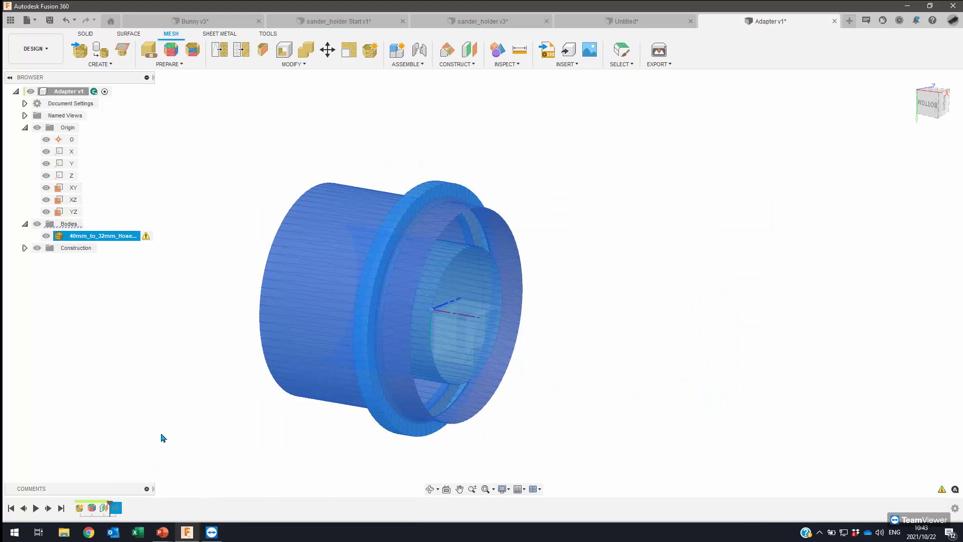
# Step: Start a Plane Cut on the hose adapter mesh, using the offset construction plane near its collar as the cut plane
pyautogui.click(263, 52)
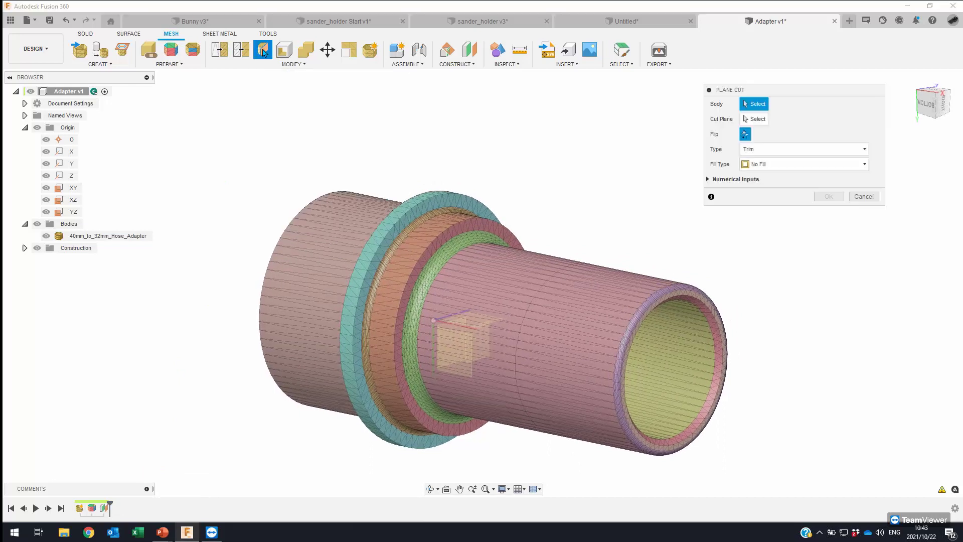
pyautogui.keyDown('shift'); pyautogui.moveTo(548, 167); pyautogui.dragTo(645, 286, button='middle'); pyautogui.keyUp('shift')
pyautogui.click(645, 287)
pyautogui.moveTo(701, 156)
pyautogui.keyDown('shift'); pyautogui.mouseDown(button='middle')
pyautogui.moveTo(709, 143)
pyautogui.moveTo(695, 163)
pyautogui.mouseUp(button='middle'); pyautogui.keyUp('shift')
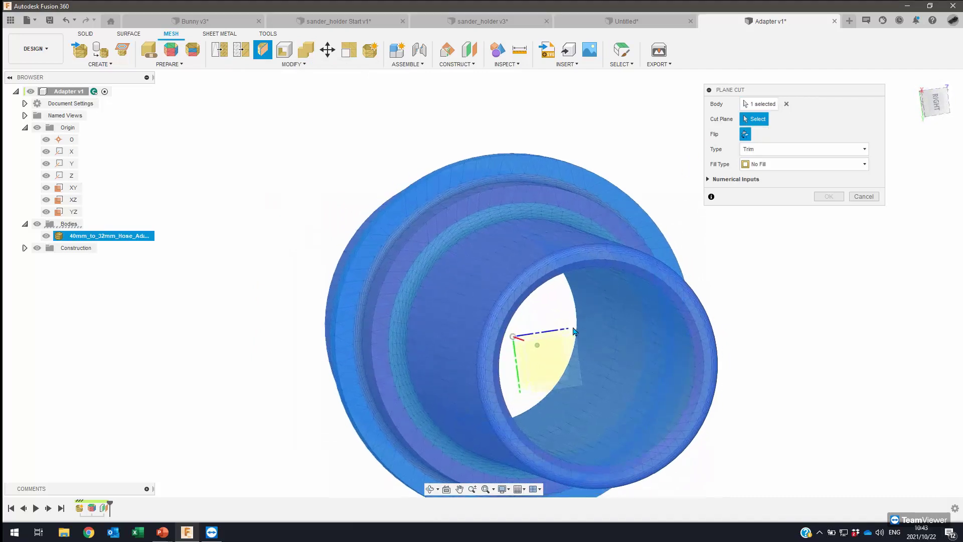
pyautogui.click(555, 362)
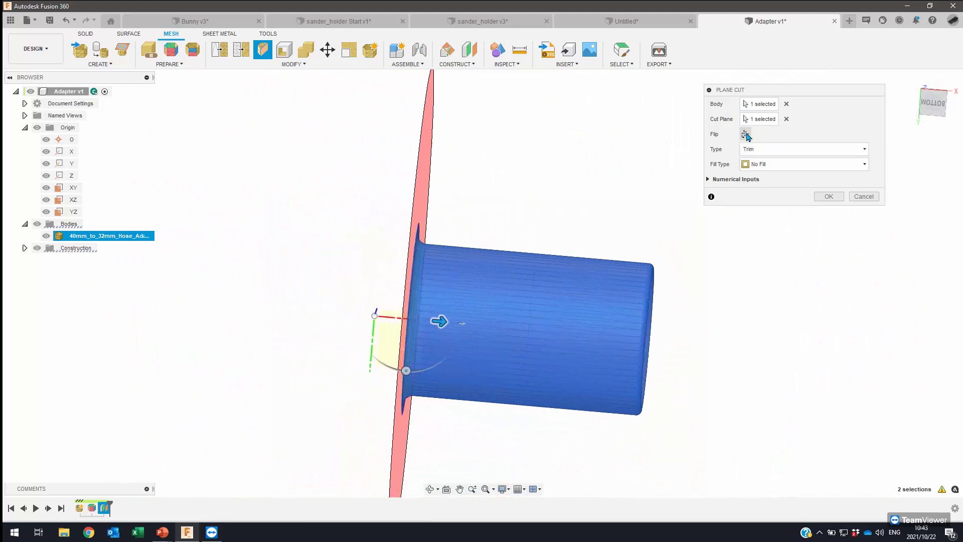
# Step: Flip the cut to compare both sides of the plane, ending with the wide, flanged section of the adapter kept
pyautogui.click(746, 134)
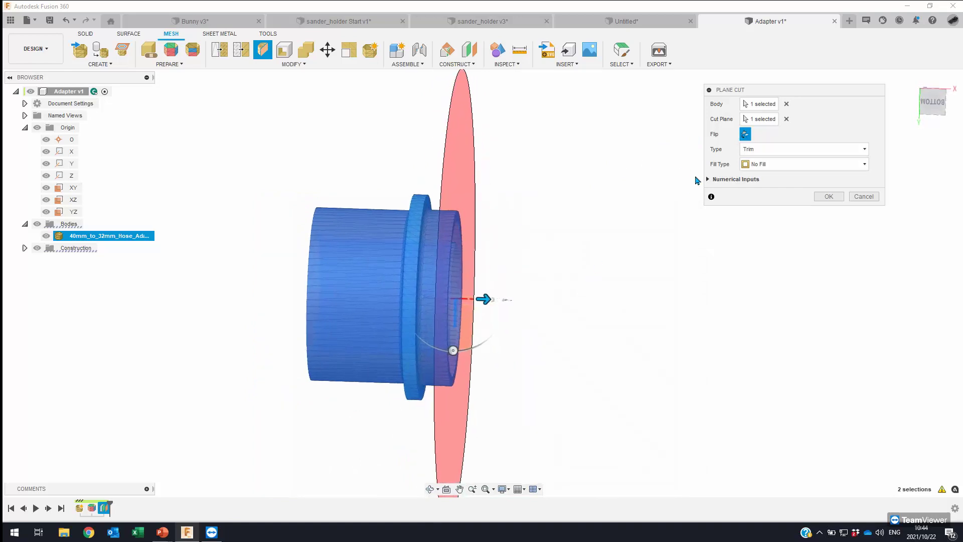
pyautogui.click(748, 135)
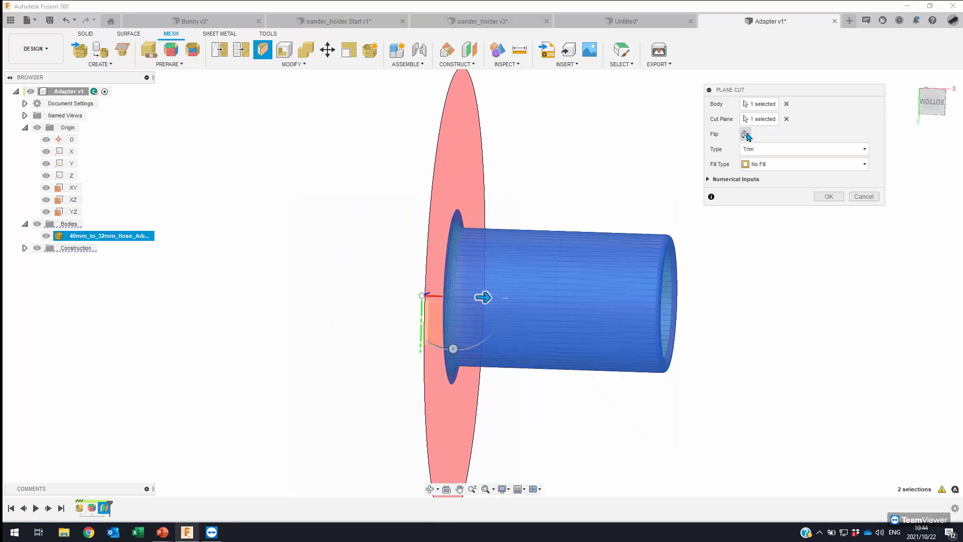
pyautogui.click(747, 136)
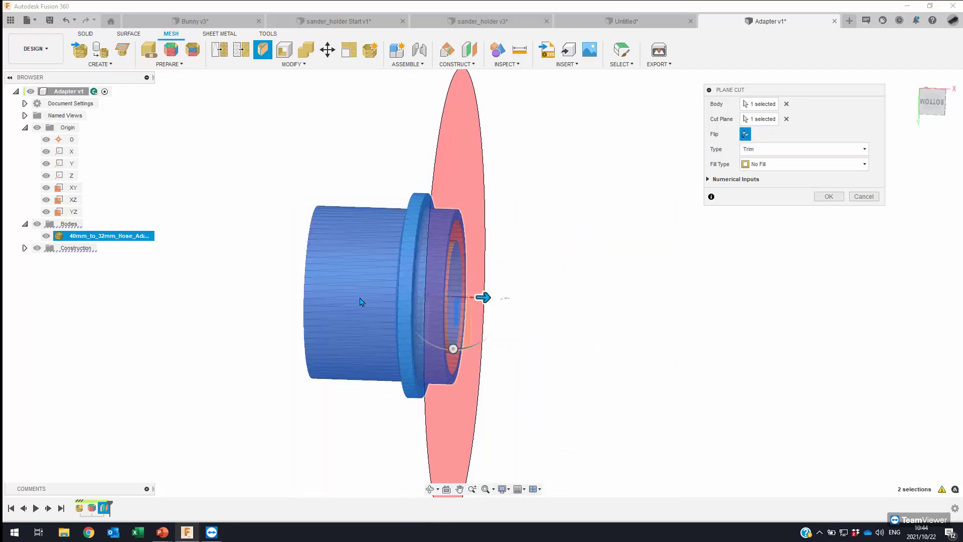
pyautogui.keyDown('shift'); pyautogui.moveTo(360, 337); pyautogui.dragTo(662, 316, button='middle'); pyautogui.keyUp('shift')
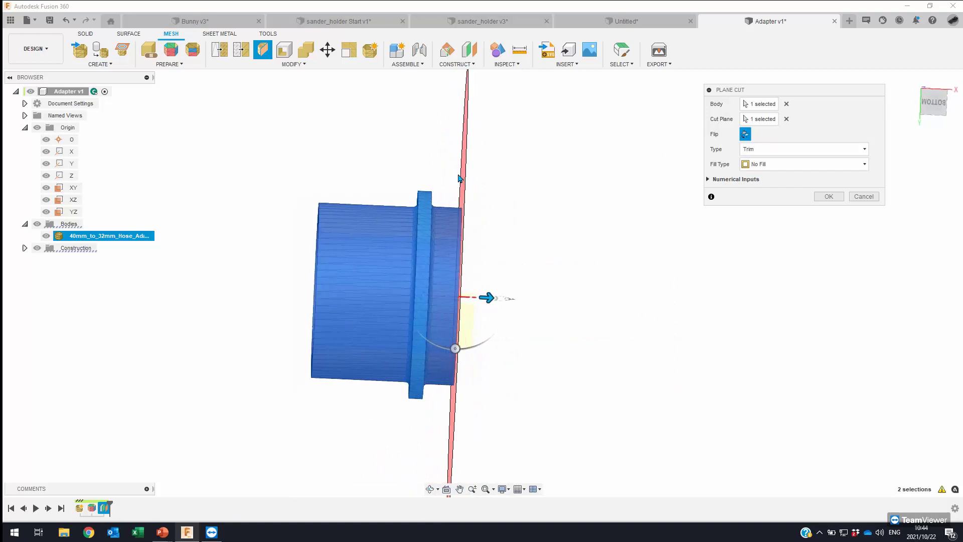
pyautogui.keyDown('shift'); pyautogui.moveTo(460, 178); pyautogui.dragTo(323, 278, button='middle'); pyautogui.keyUp('shift')
pyautogui.keyDown('shift'); pyautogui.moveTo(622, 309); pyautogui.dragTo(590, 266, button='middle'); pyautogui.keyUp('shift')
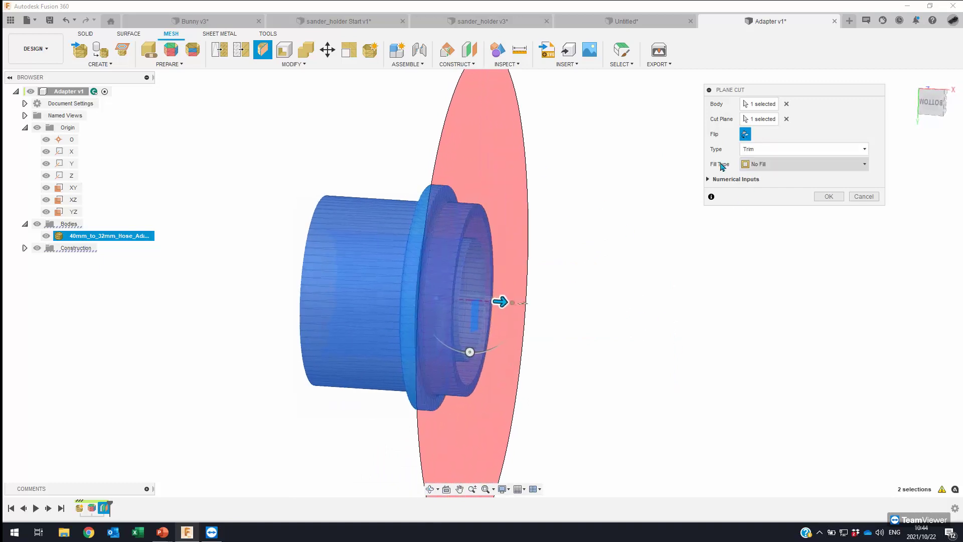
pyautogui.scroll(5, 715, 180)
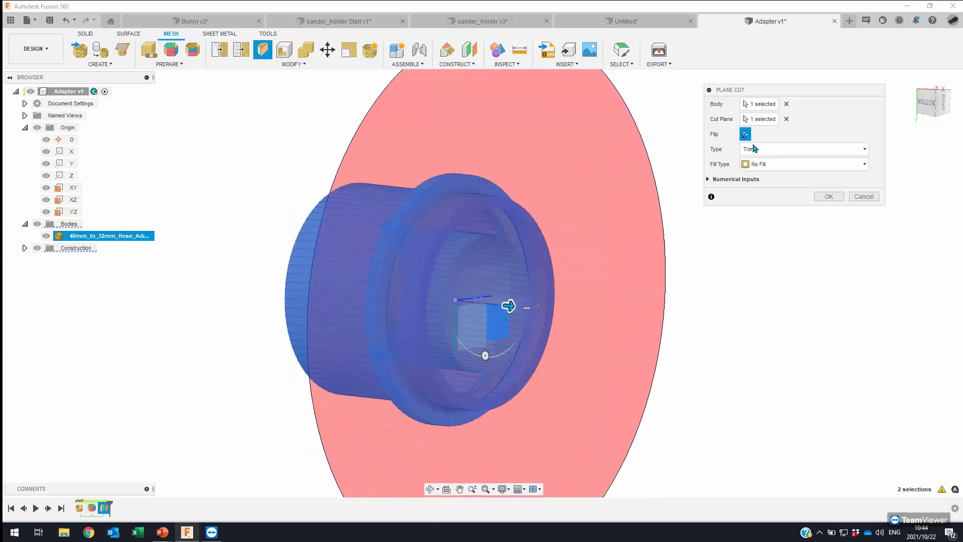
pyautogui.scroll(3, 774, 172)
# Step: Try the Split Body and Split Faces types for the plane cut before returning to Trim
pyautogui.click(778, 149)
pyautogui.click(774, 175)
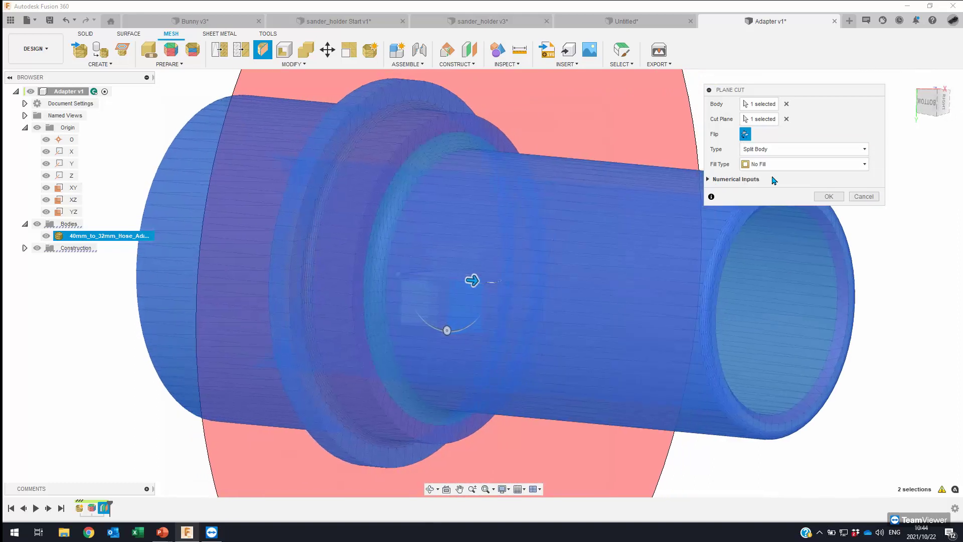
pyautogui.click(776, 152)
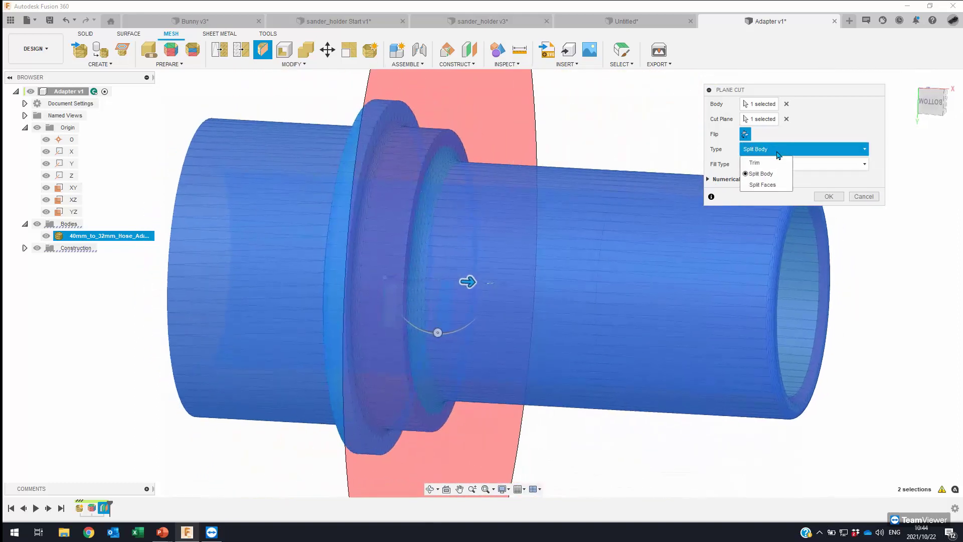
pyautogui.click(763, 185)
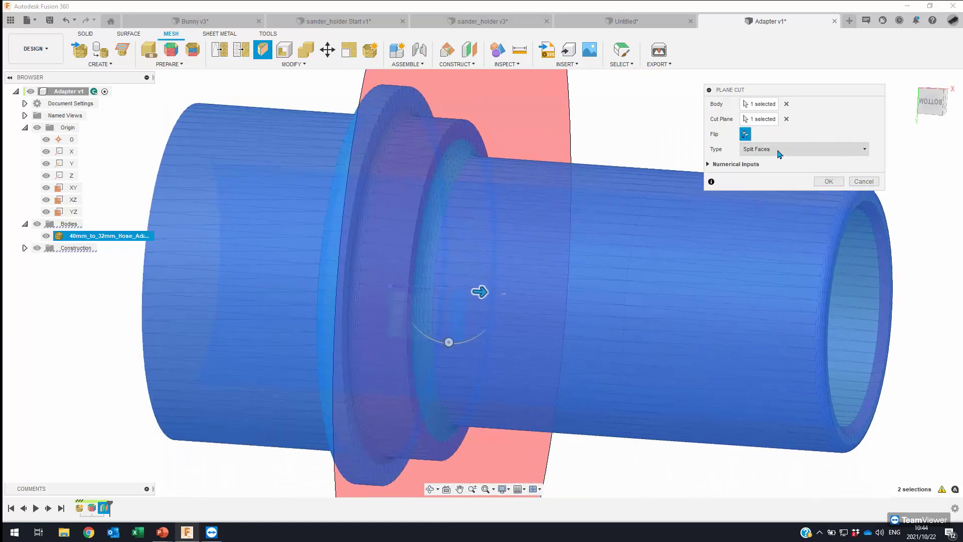
pyautogui.click(780, 154)
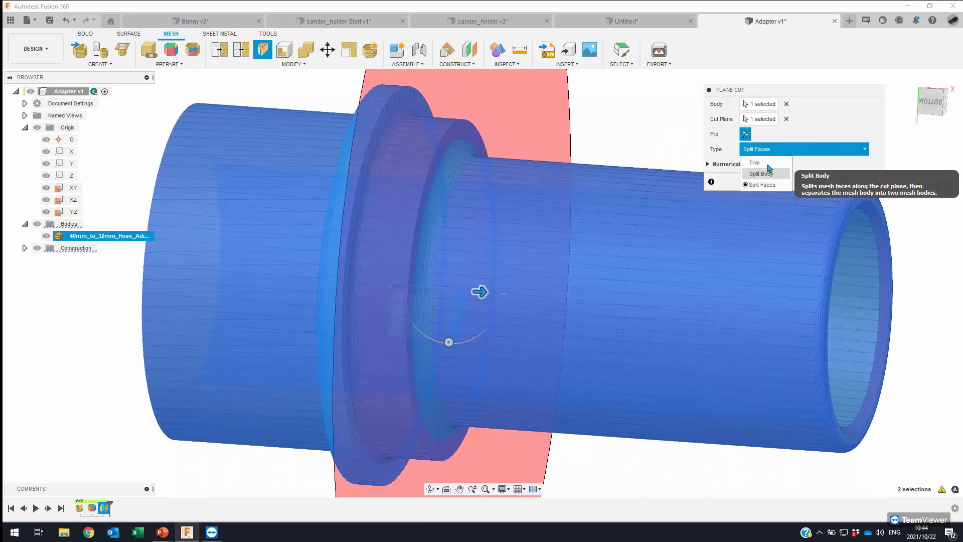
pyautogui.click(770, 160)
# Step: Trim the hose adapter mesh with the plane cut, using No Fill for the cut opening, and collapse the Origin folder
pyautogui.click(785, 165)
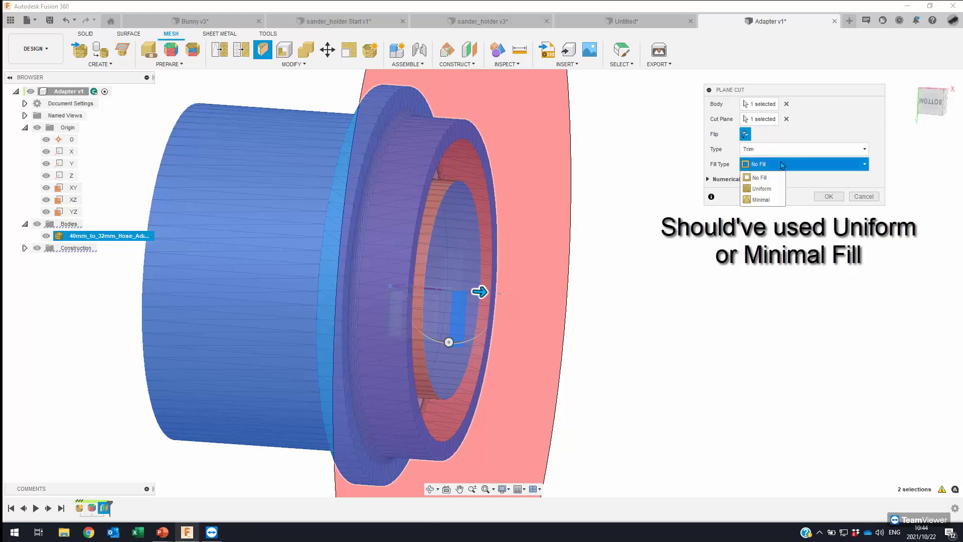
pyautogui.click(773, 177)
pyautogui.keyDown('shift'); pyautogui.moveTo(496, 156); pyautogui.dragTo(567, 258, button='middle'); pyautogui.keyUp('shift')
pyautogui.scroll(-2, 834, 198)
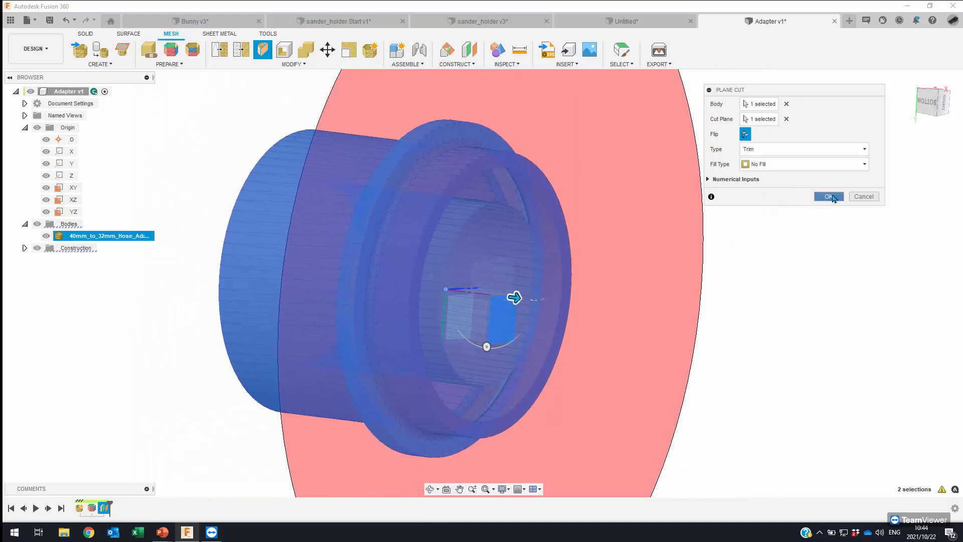
pyautogui.click(833, 197)
pyautogui.keyDown('shift'); pyautogui.moveTo(761, 302); pyautogui.dragTo(771, 253, button='middle'); pyautogui.keyUp('shift')
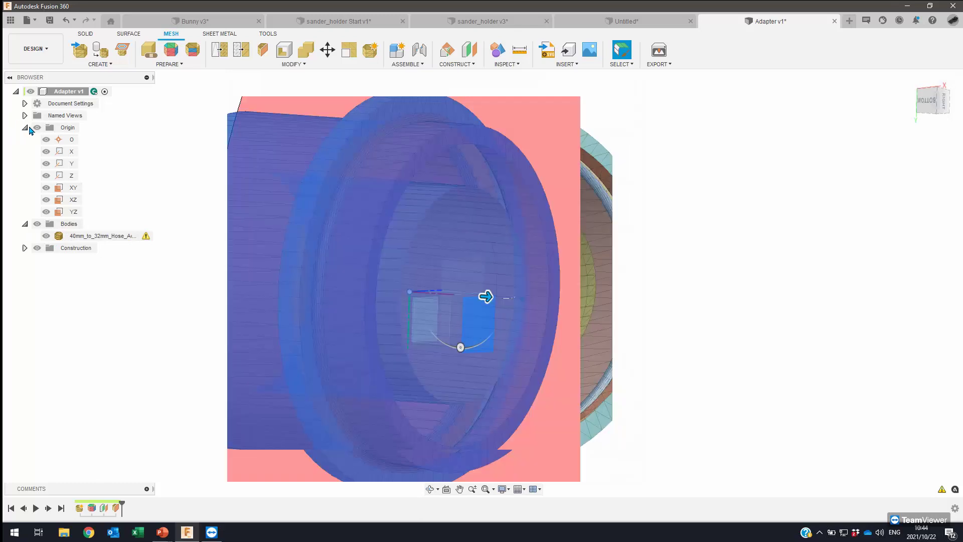
pyautogui.click(25, 127)
pyautogui.moveTo(149, 154)
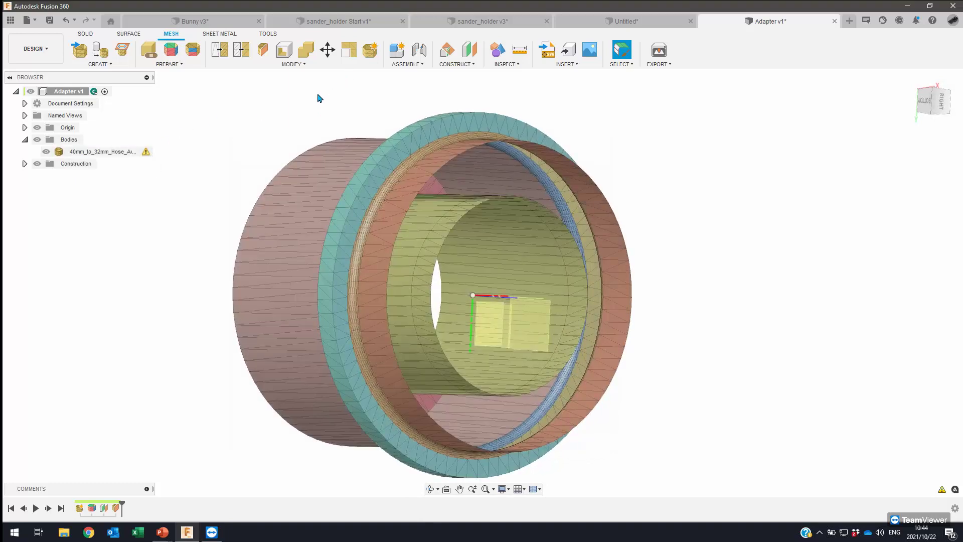
# Step: Start a solid Mirror for the trimmed adapter, trying the Bodies type before switching the type to Features
pyautogui.click(294, 63)
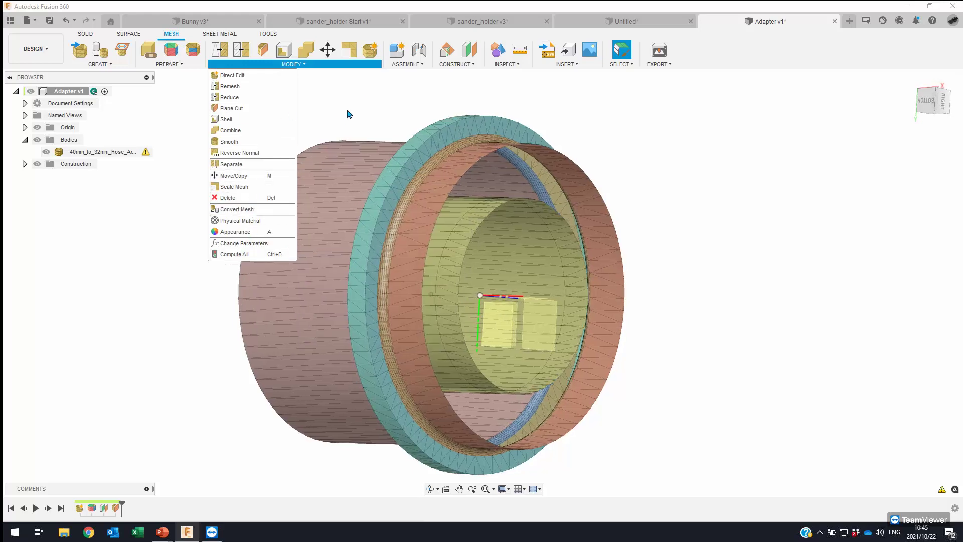
pyautogui.click(179, 152)
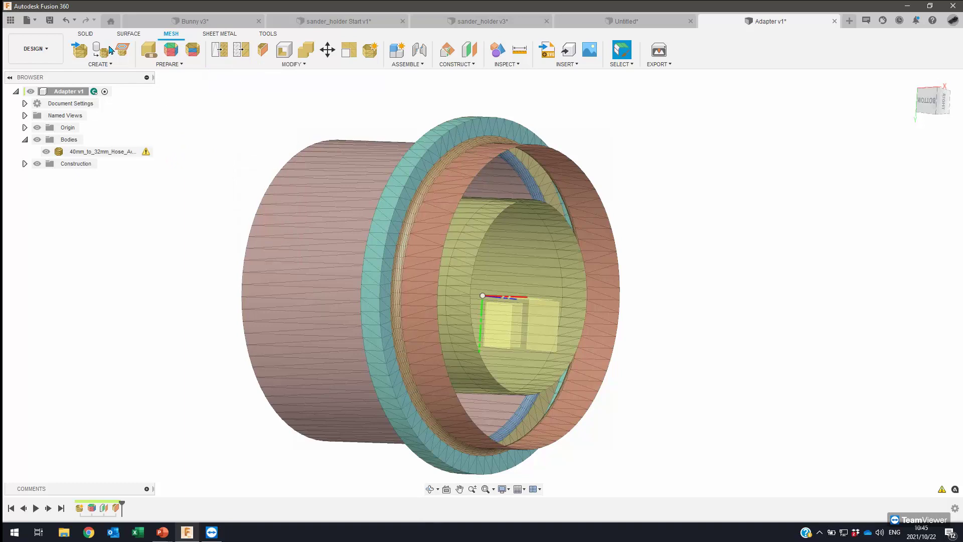
pyautogui.click(85, 35)
pyautogui.click(118, 66)
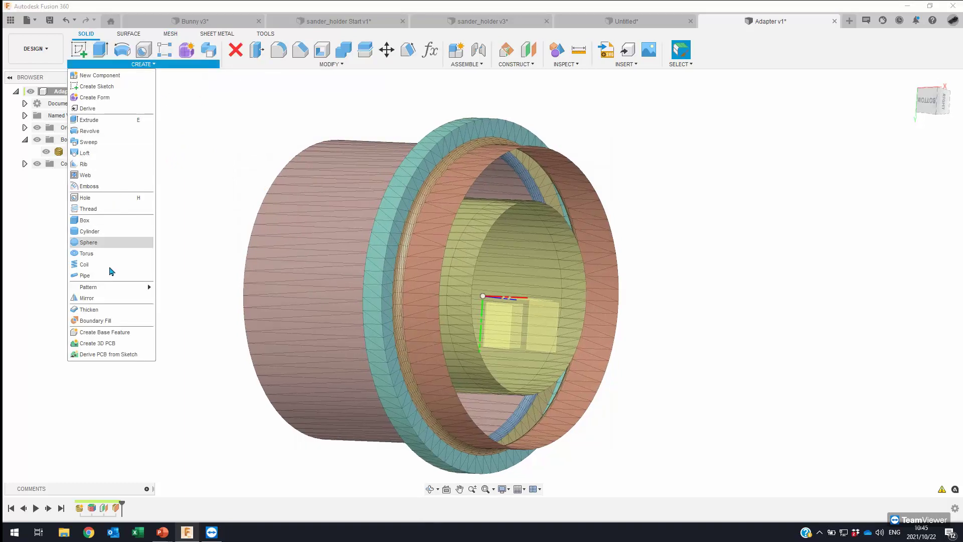
pyautogui.click(104, 300)
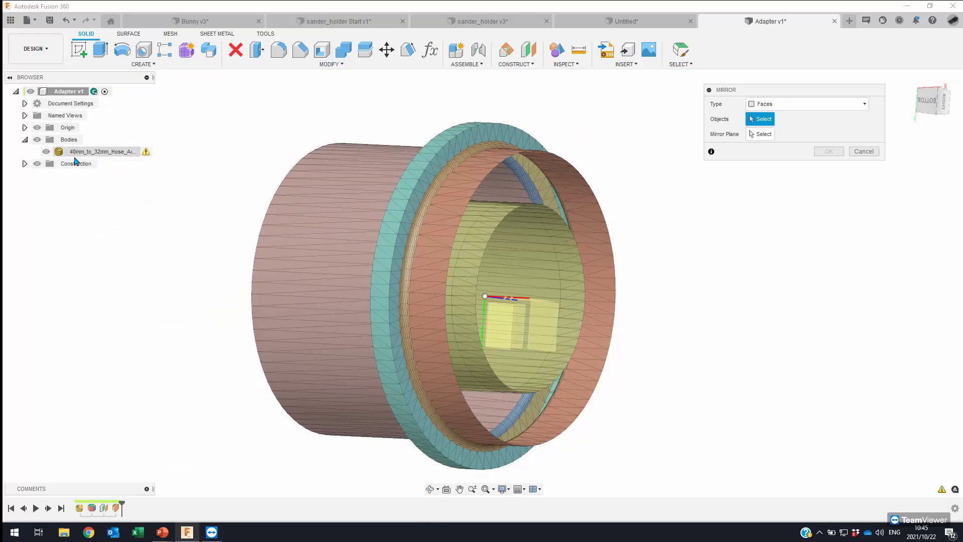
pyautogui.click(797, 109)
pyautogui.click(775, 133)
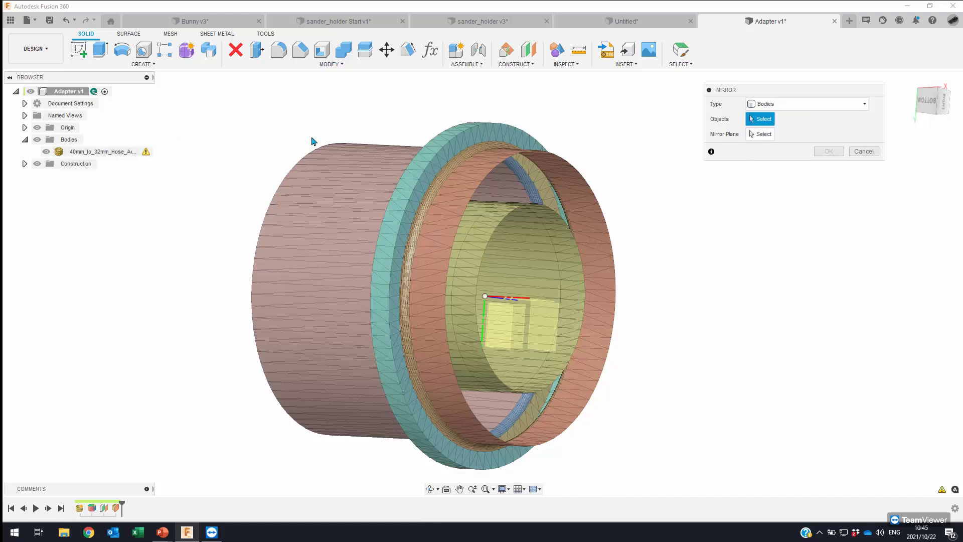
pyautogui.click(801, 109)
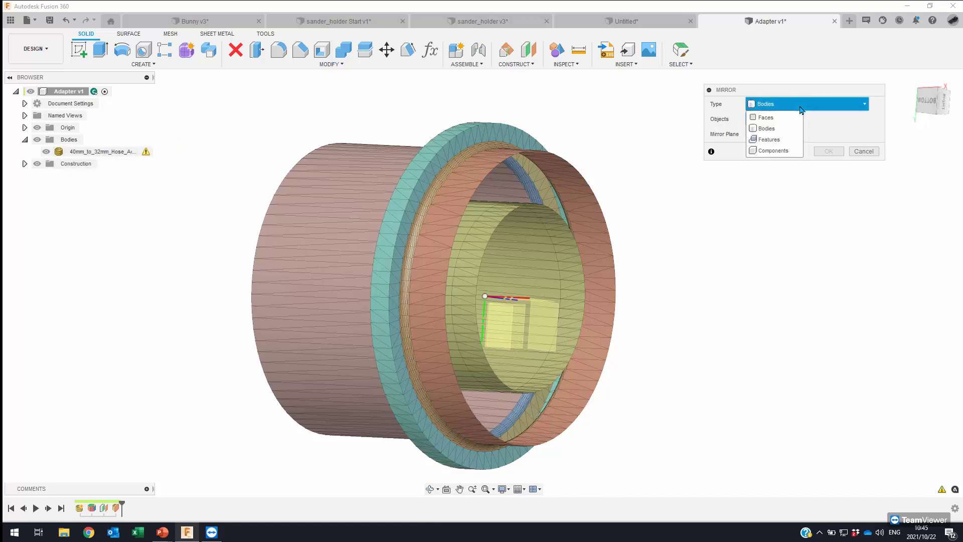
pyautogui.click(780, 140)
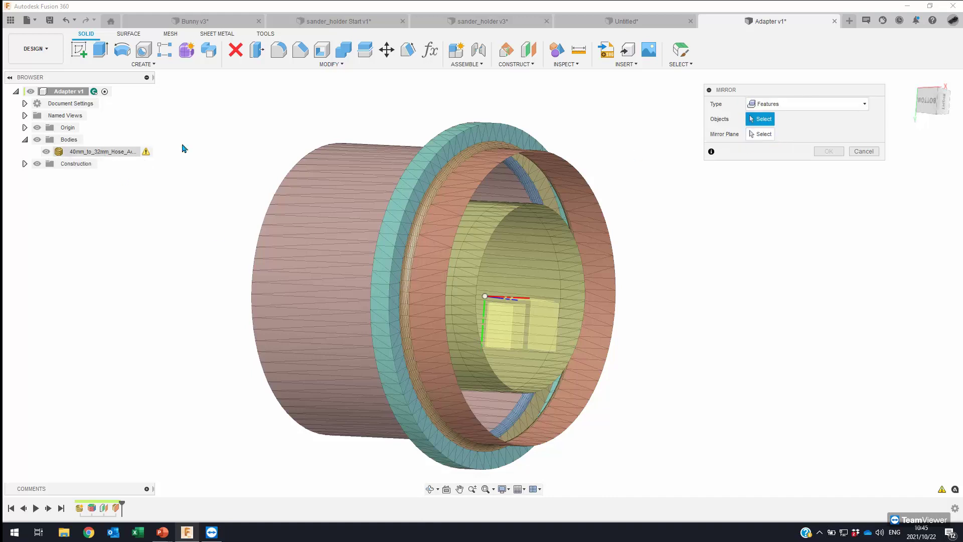
# Step: Try mirroring the first timeline feature about the offset construction plane with the Adjust compute option, and delete that mirror feature
pyautogui.click(81, 509)
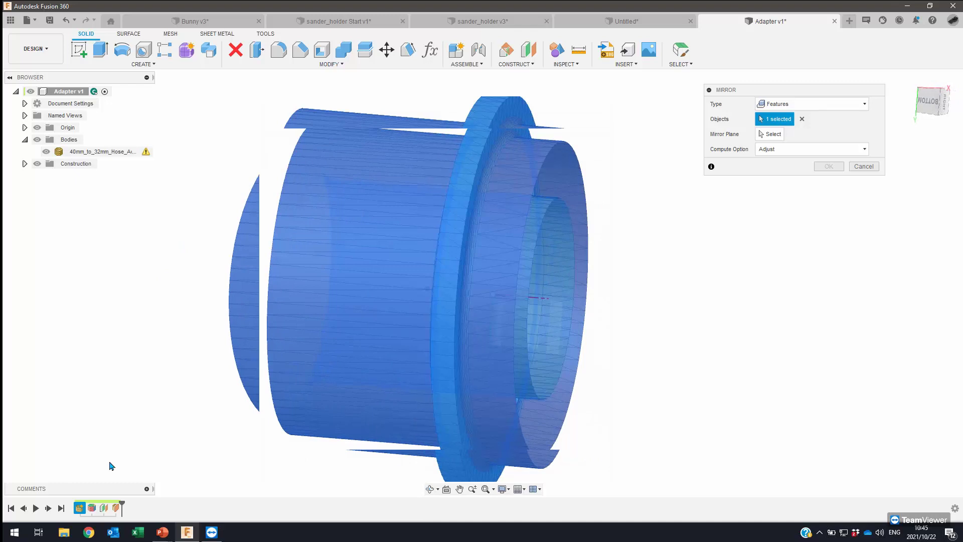
pyautogui.click(768, 136)
pyautogui.scroll(2, 492, 319)
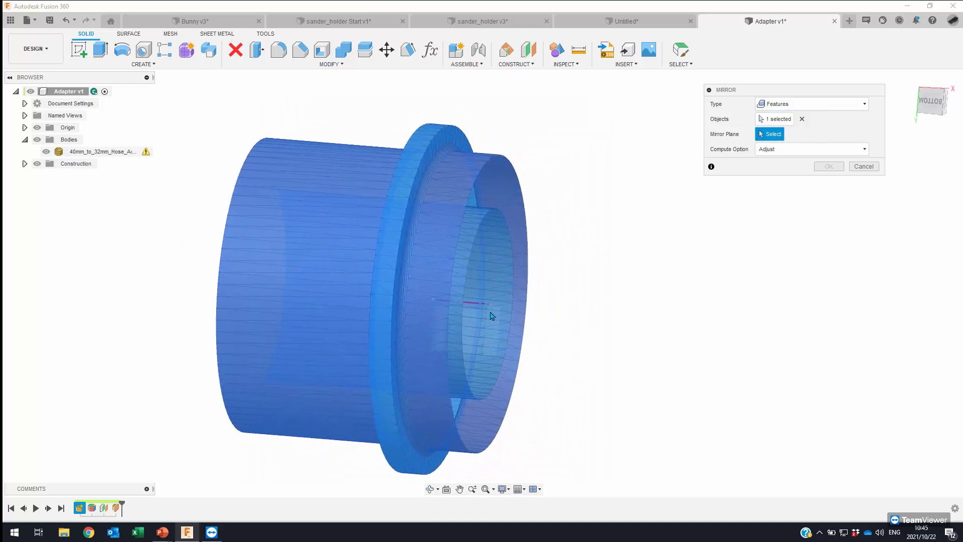
pyautogui.click(499, 342)
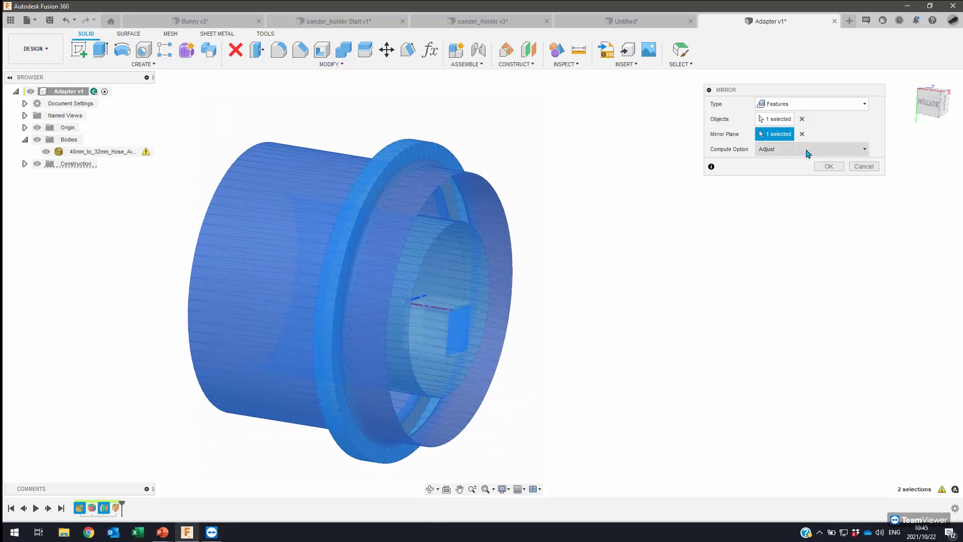
pyautogui.click(864, 151)
pyautogui.click(864, 151)
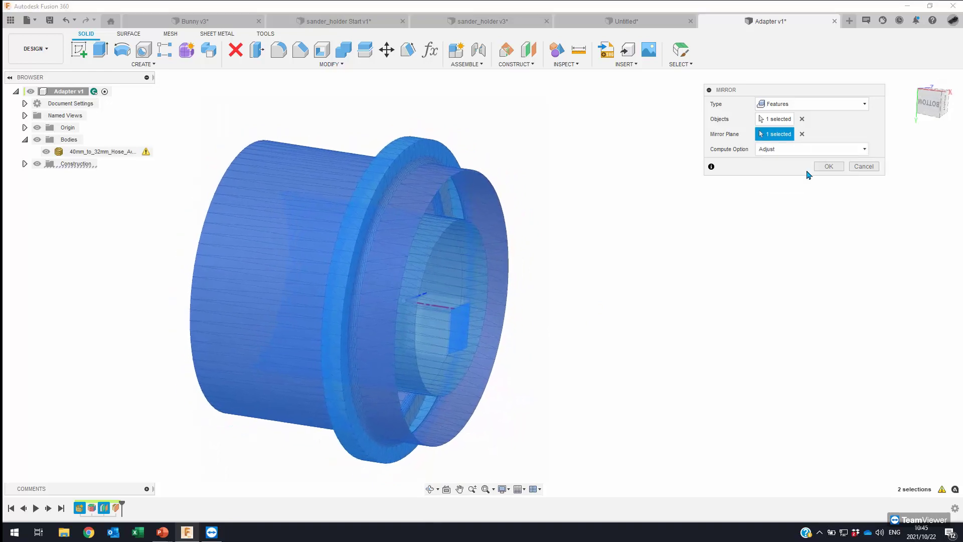
pyautogui.click(838, 169)
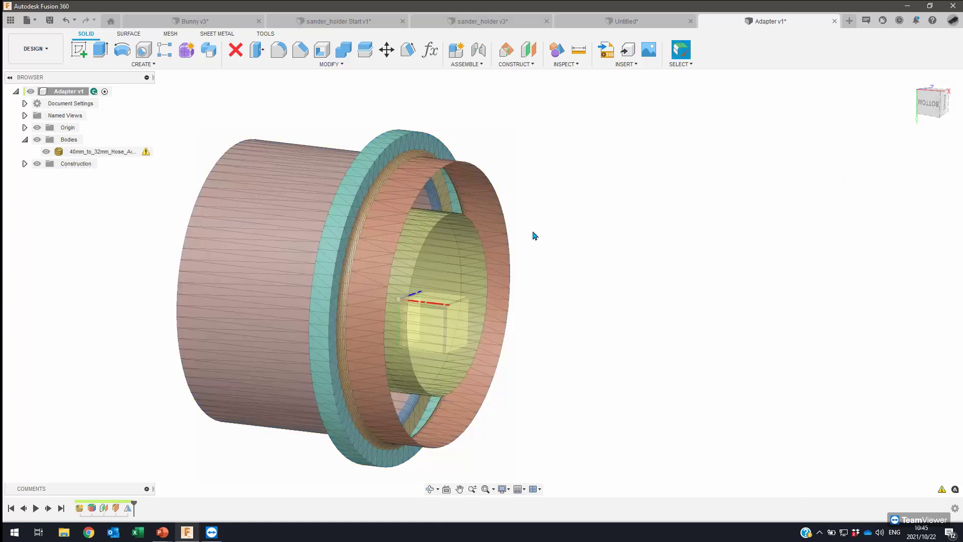
pyautogui.rightClick(129, 511)
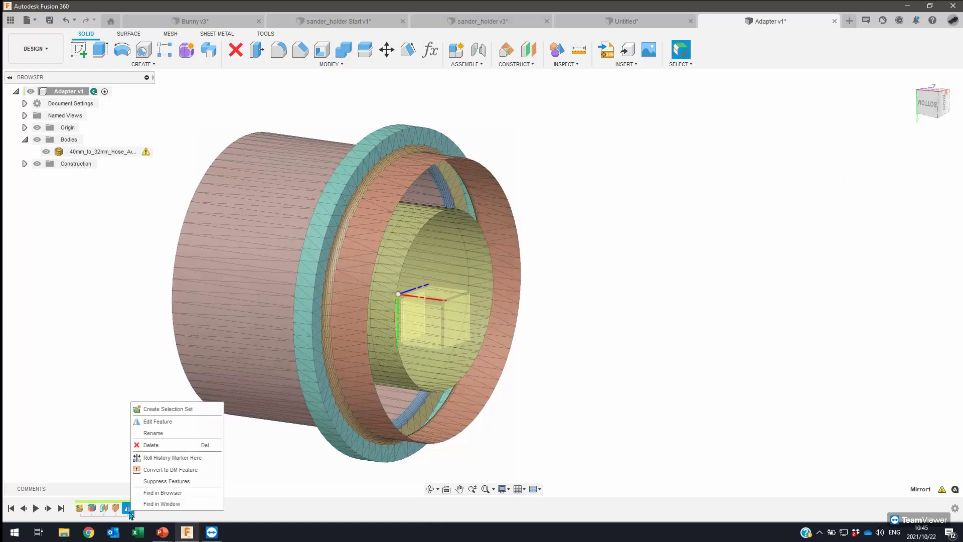
pyautogui.click(153, 445)
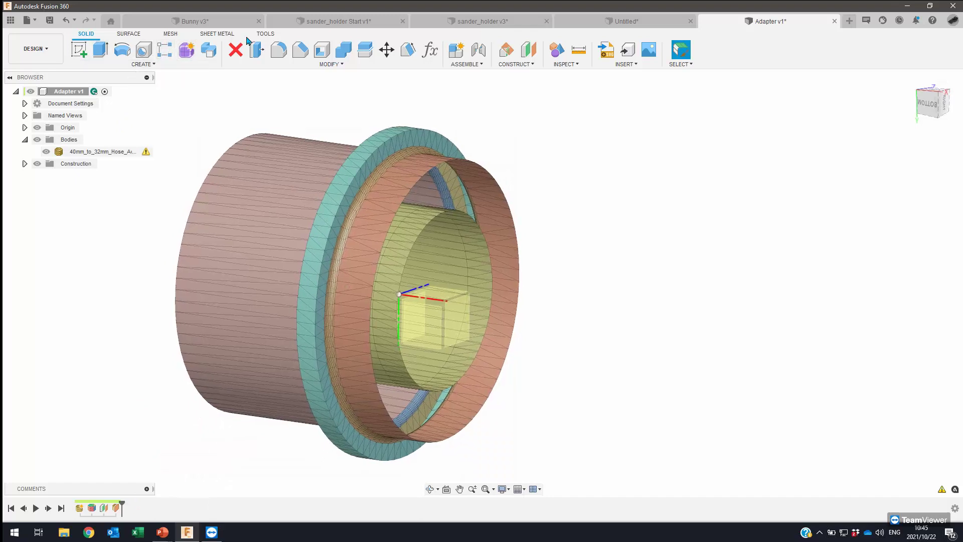
# Step: Start a Move/Copy of the trimmed adapter mesh body and set its pivot 7.6 mm along X from the origin
pyautogui.click(169, 34)
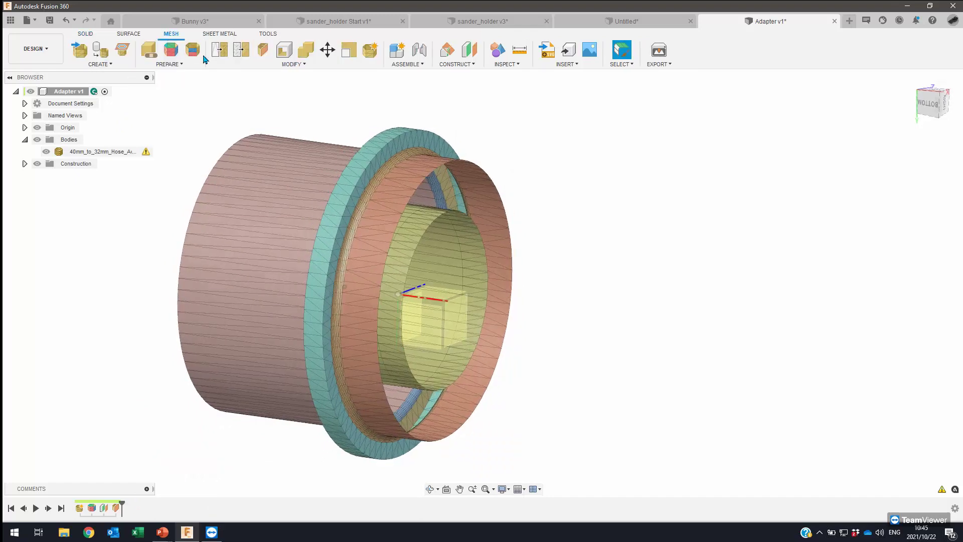
pyautogui.press('m')
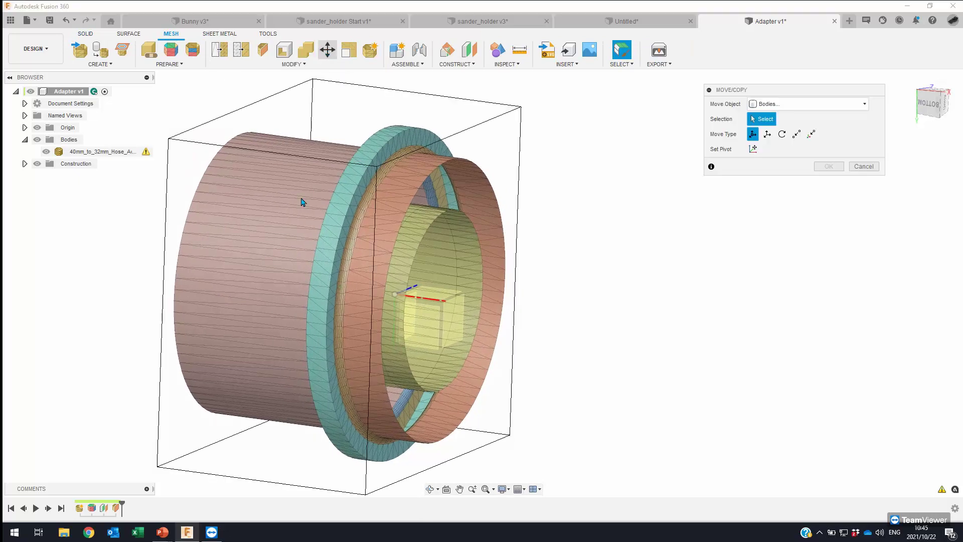
pyautogui.click(301, 200)
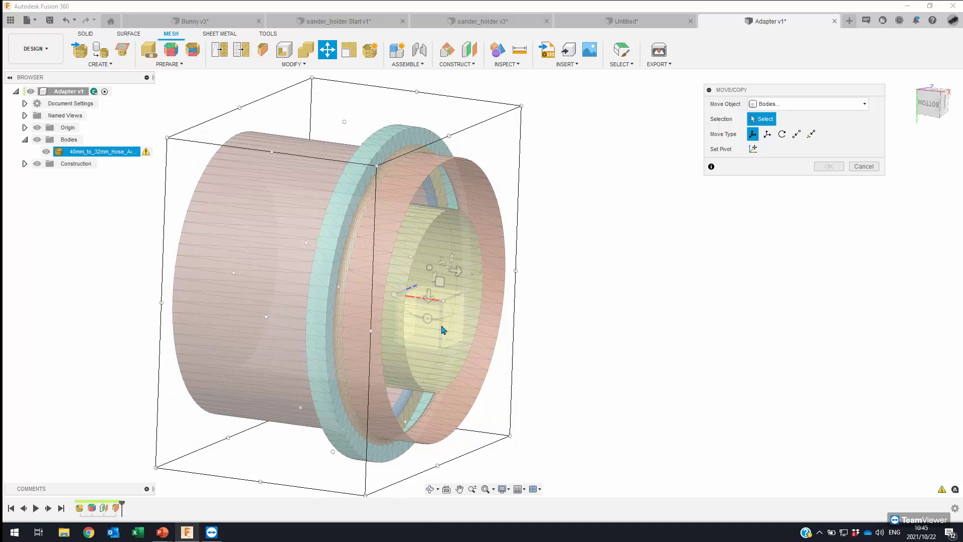
pyautogui.keyDown('shift'); pyautogui.moveTo(447, 329); pyautogui.dragTo(438, 159, button='middle'); pyautogui.keyUp('shift')
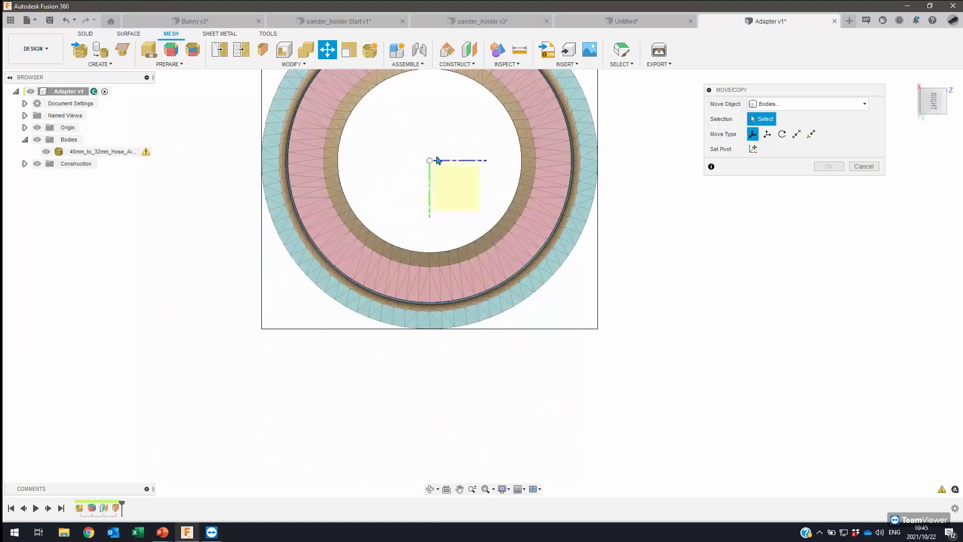
pyautogui.click(406, 298)
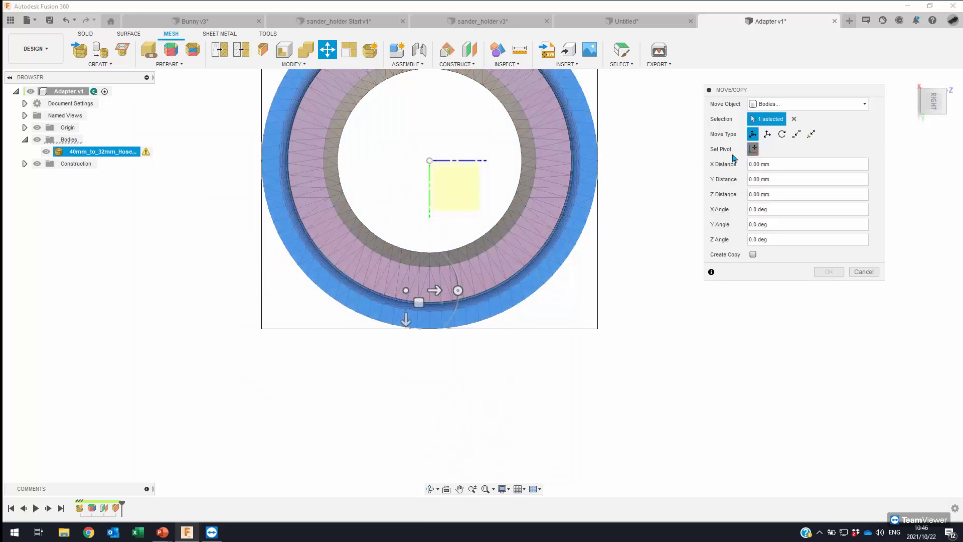
pyautogui.click(439, 165)
pyautogui.keyDown('shift'); pyautogui.moveTo(527, 232); pyautogui.dragTo(430, 334, button='middle'); pyautogui.keyUp('shift')
pyautogui.scroll(3, 428, 336)
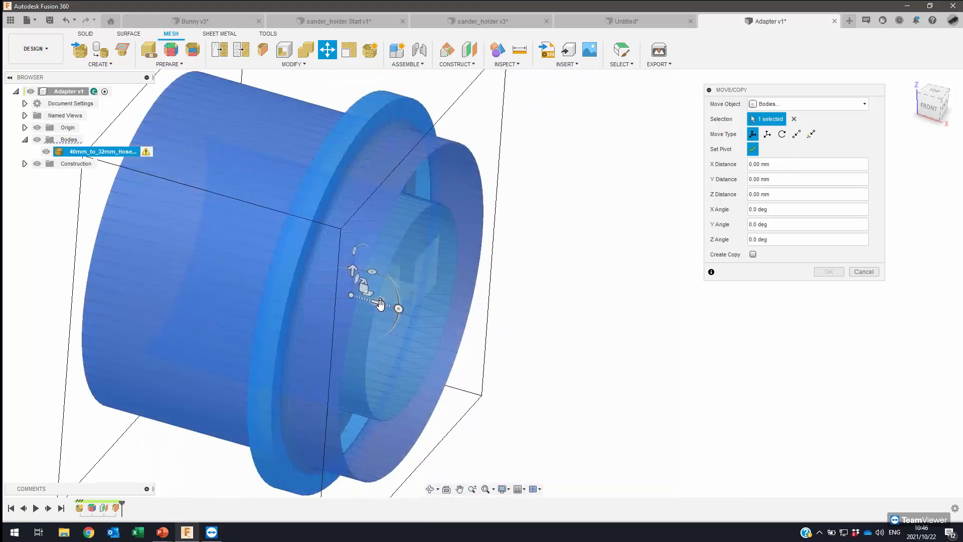
pyautogui.moveTo(382, 304); pyautogui.dragTo(394, 308)
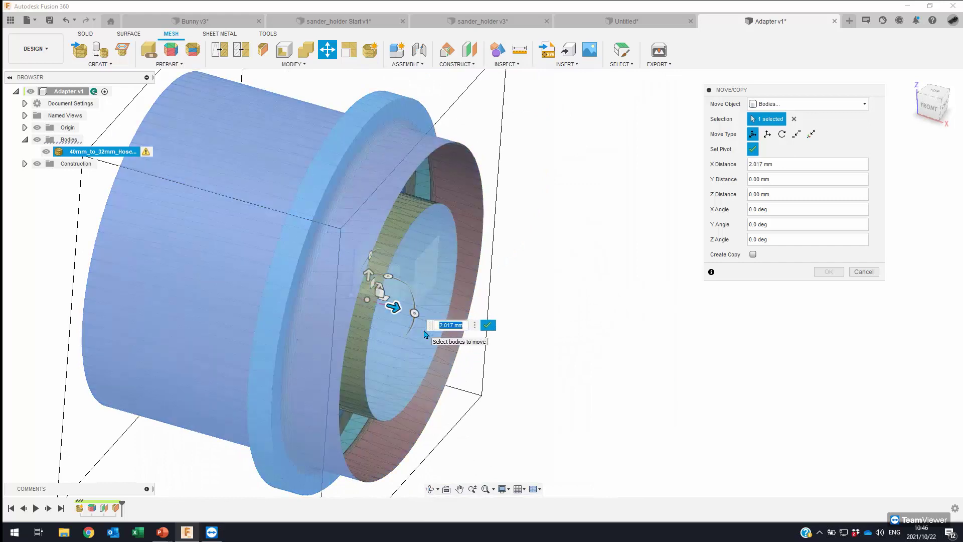
pyautogui.write('7.6')
pyautogui.press('Return')
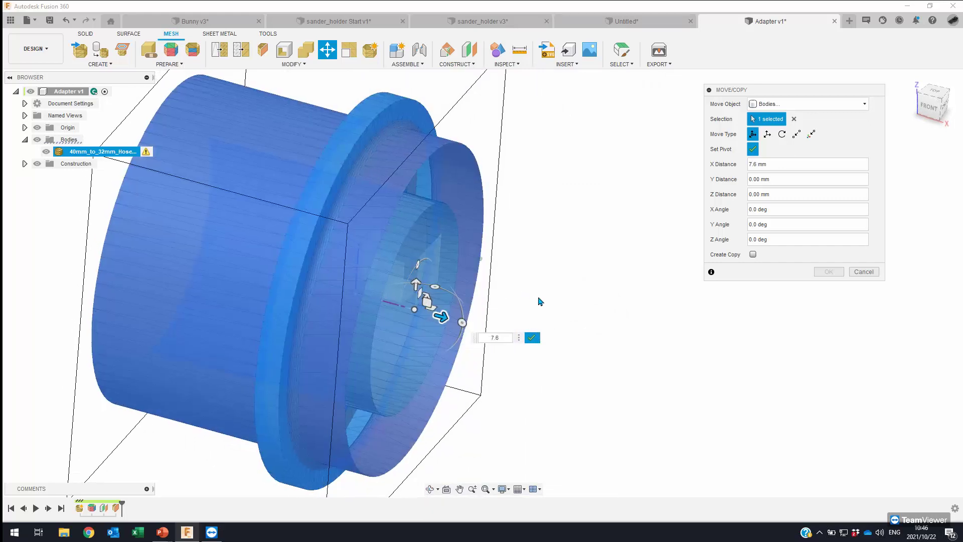
pyautogui.click(533, 339)
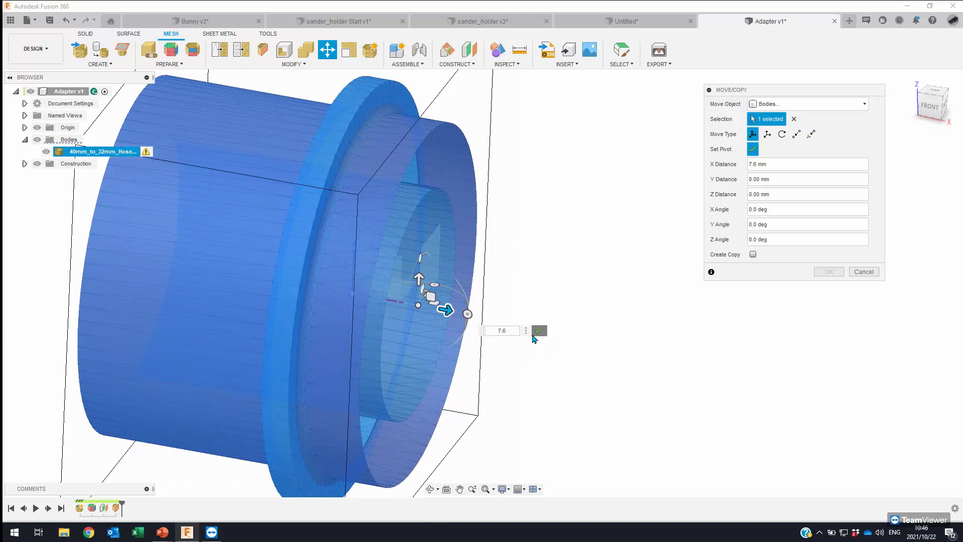
# Step: Create a copy of the adapter mesh body rotated 180 degrees about the Y axis at the new pivot
pyautogui.click(753, 255)
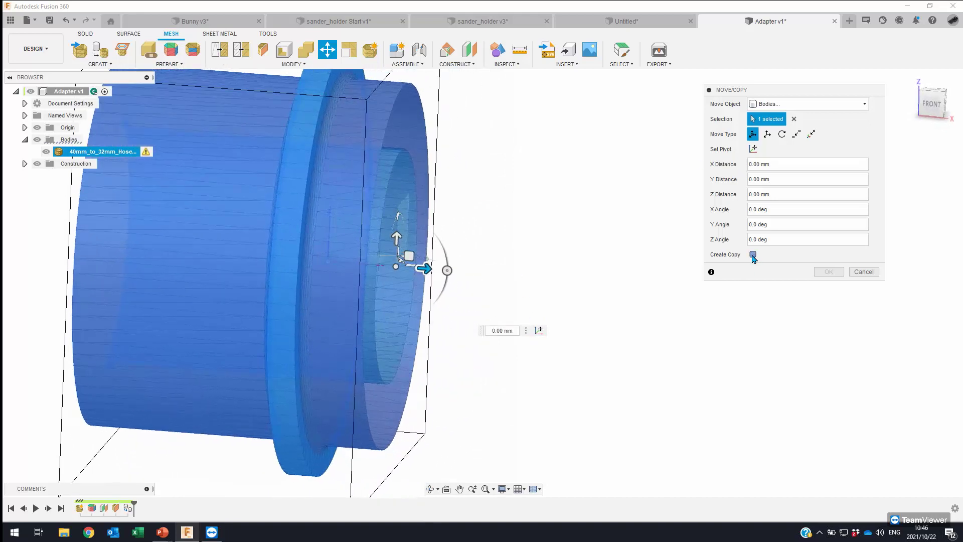
pyautogui.click(753, 255)
pyautogui.moveTo(454, 262); pyautogui.dragTo(321, 250)
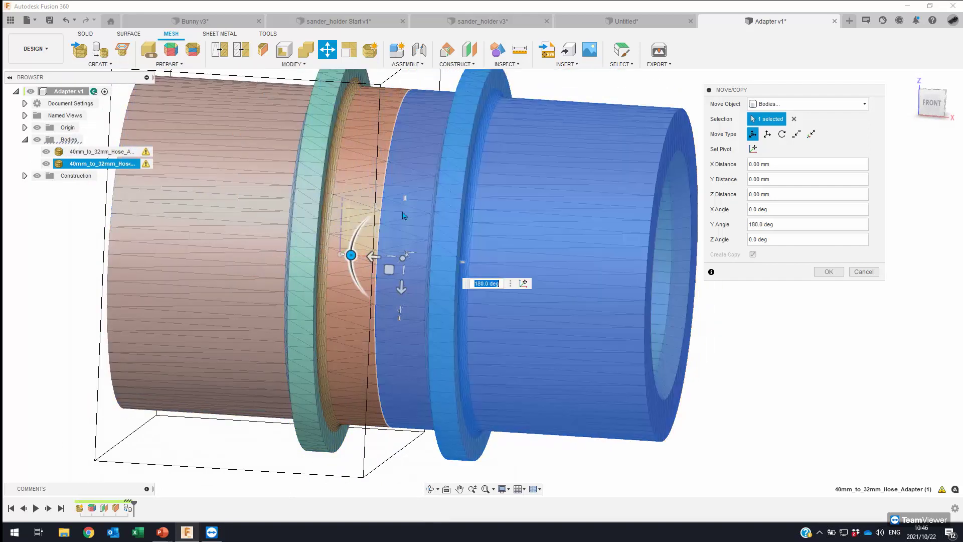
pyautogui.click(828, 273)
pyautogui.click(829, 272)
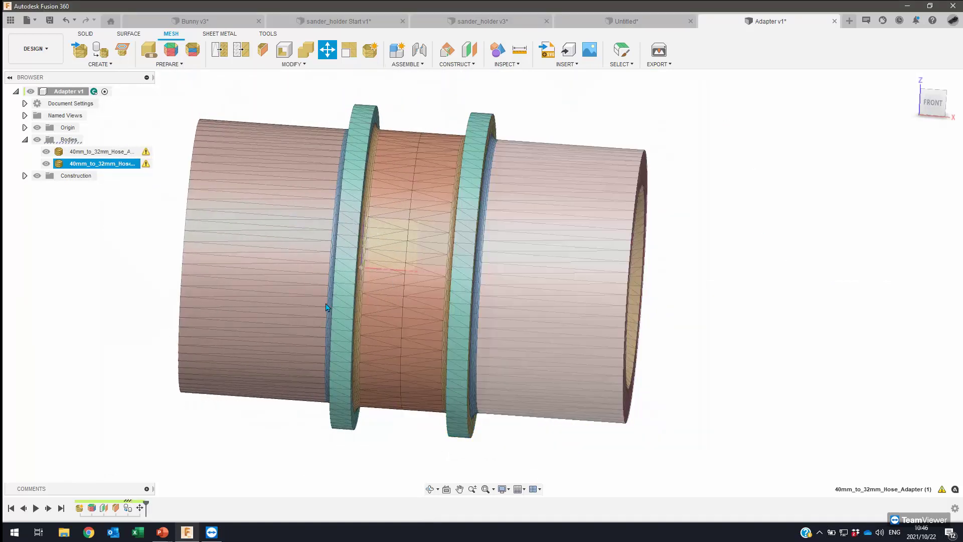
pyautogui.keyDown('shift'); pyautogui.moveTo(710, 219); pyautogui.dragTo(477, 176, button='middle'); pyautogui.keyUp('shift')
pyautogui.press('Escape')
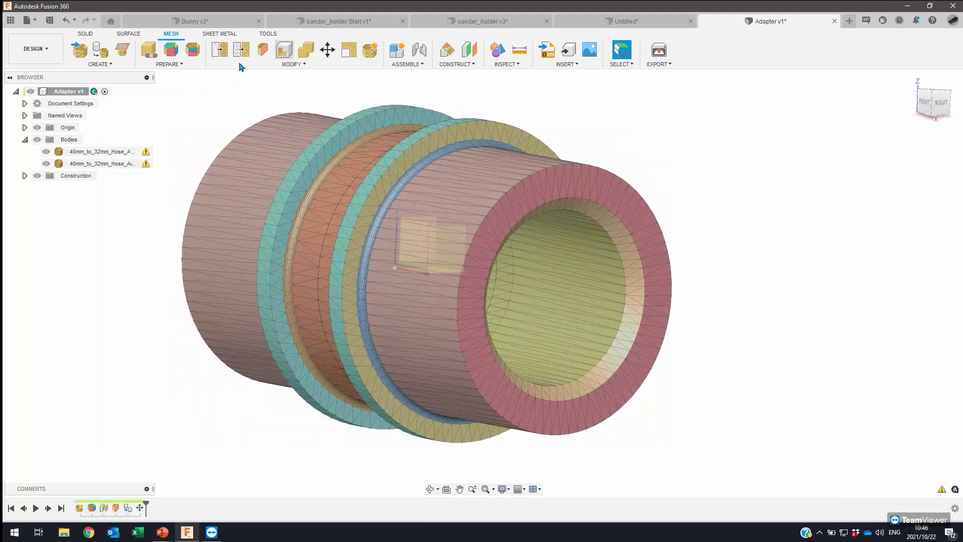
# Step: Combine the original adapter mesh and its rotated copy with the Join operation, using the copy as the tool body
pyautogui.click(305, 53)
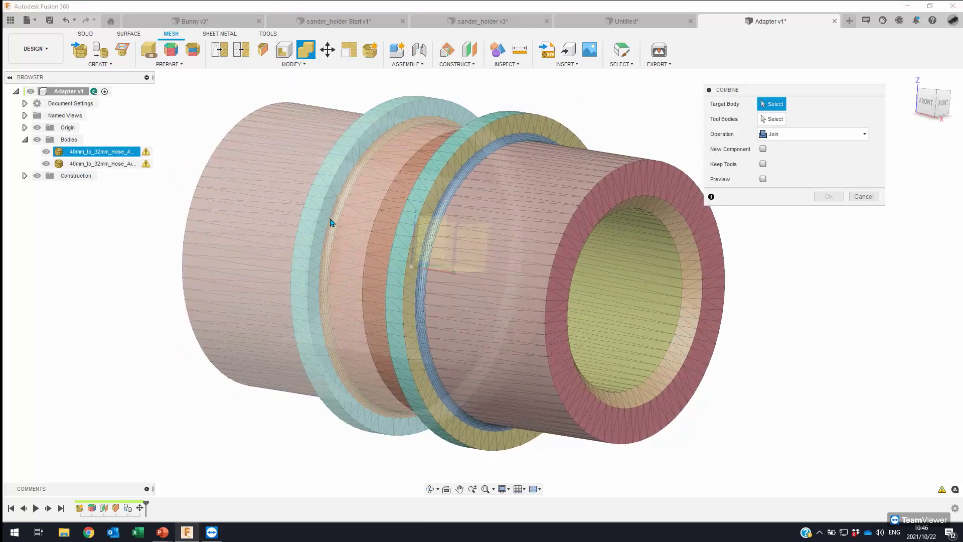
pyautogui.click(334, 216)
pyautogui.click(556, 196)
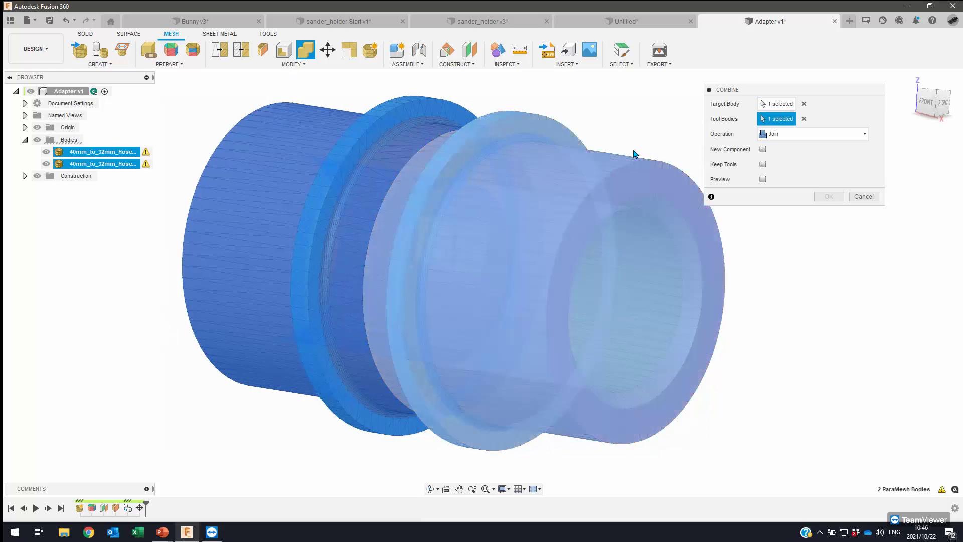
pyautogui.keyDown('shift'); pyautogui.moveTo(658, 127); pyautogui.dragTo(622, 130, button='middle'); pyautogui.keyUp('shift')
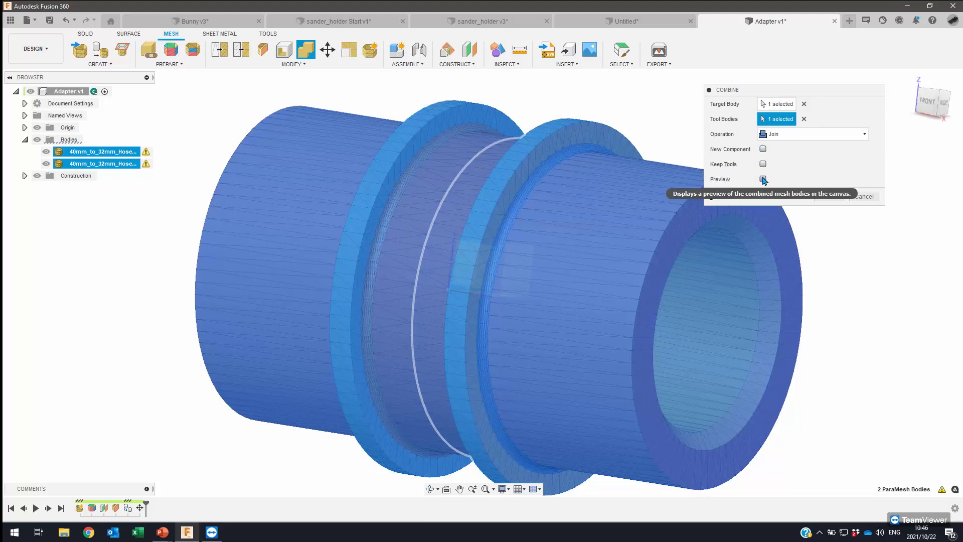
pyautogui.click(829, 197)
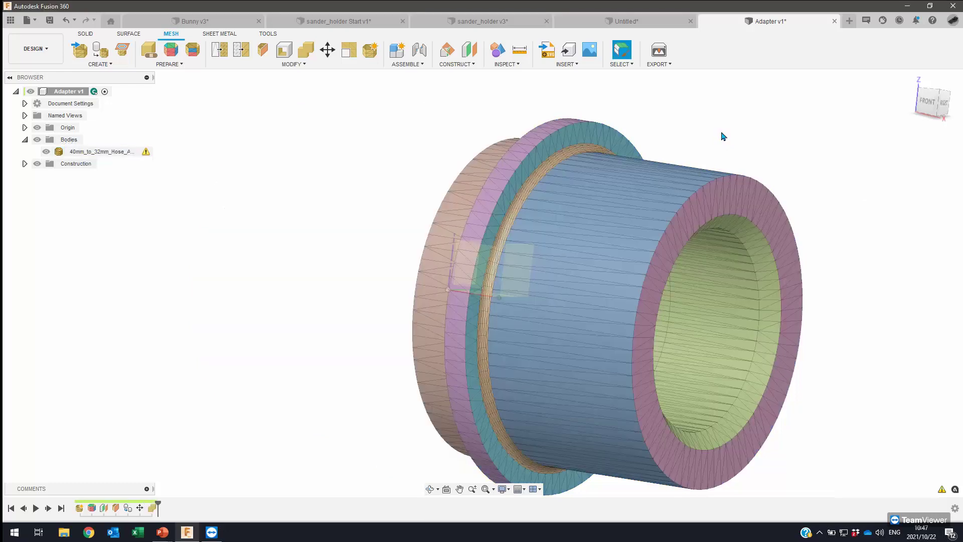
# Step: Examine the open end of the combined adapter mesh and select its Combine feature in the timeline
pyautogui.keyDown('shift'); pyautogui.moveTo(723, 136); pyautogui.dragTo(371, 188, button='middle'); pyautogui.keyUp('shift')
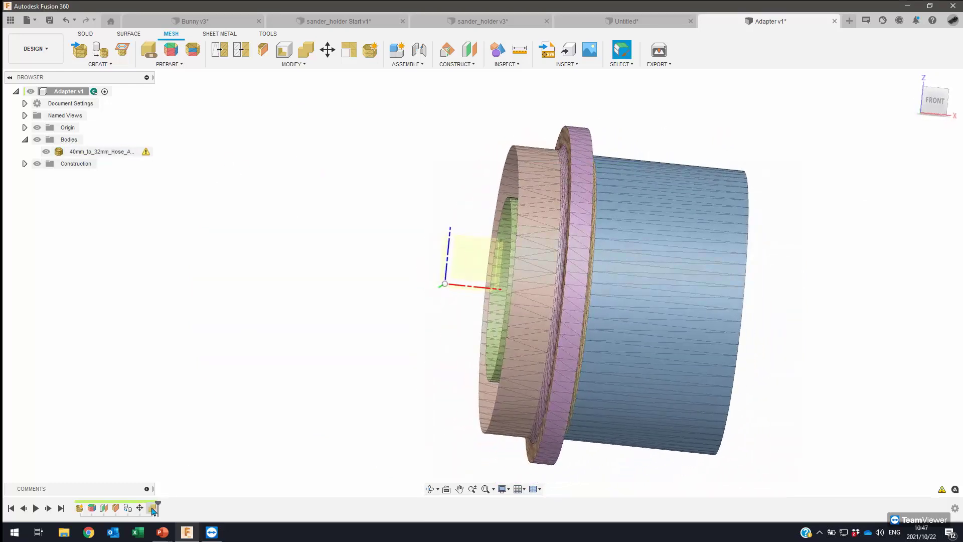
pyautogui.click(152, 508)
pyautogui.click(44, 231)
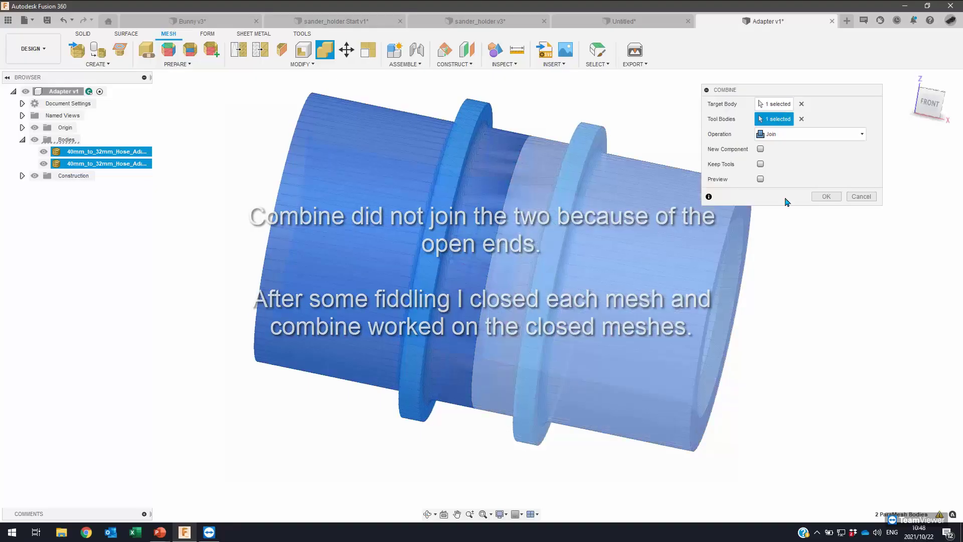
# Step: Combine the two adapter mesh bodies into one with the Join operation, without keeping the tool body
pyautogui.click(827, 196)
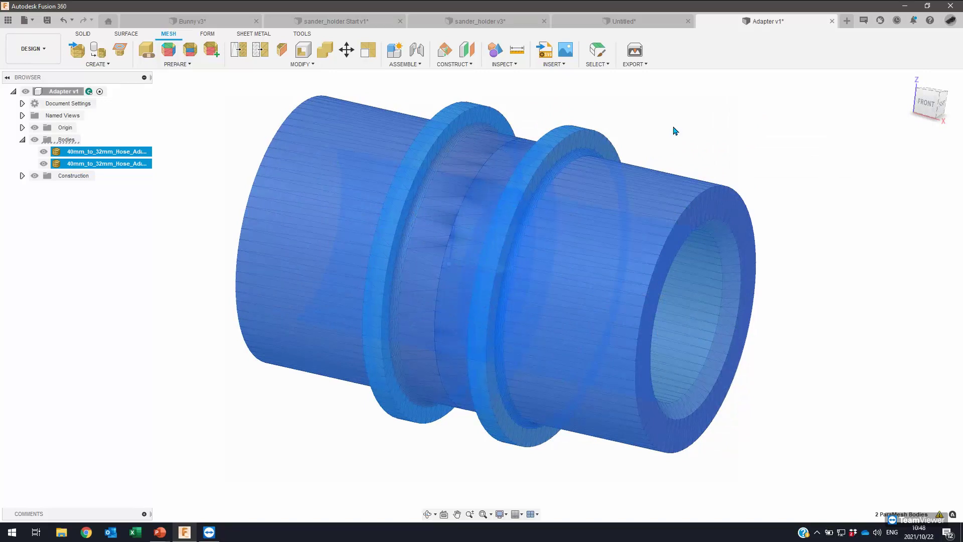
pyautogui.keyDown('shift'); pyautogui.moveTo(654, 127); pyautogui.dragTo(302, 141, button='middle'); pyautogui.keyUp('shift')
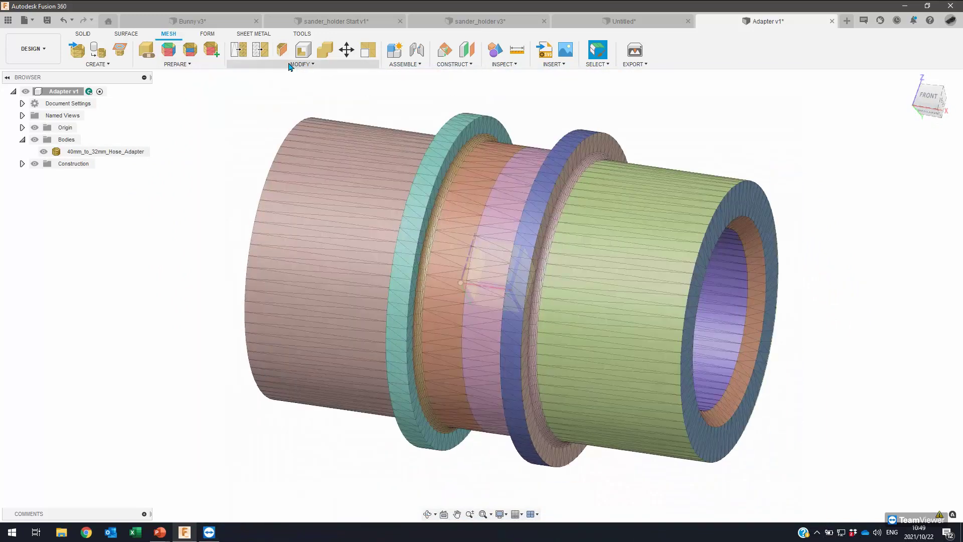
# Step: Examine the joined adapter mesh from several angles and review the available mesh modification commands
pyautogui.click(290, 65)
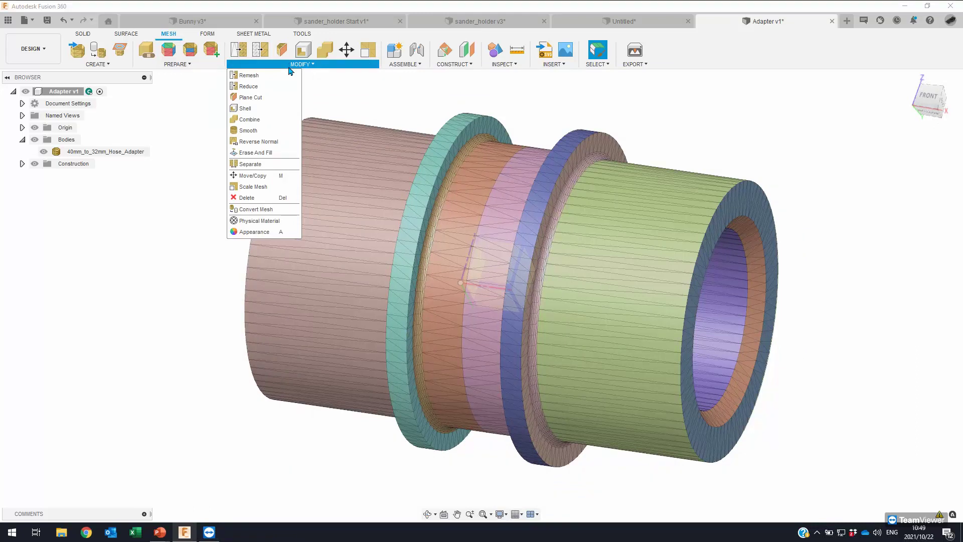
pyautogui.click(536, 94)
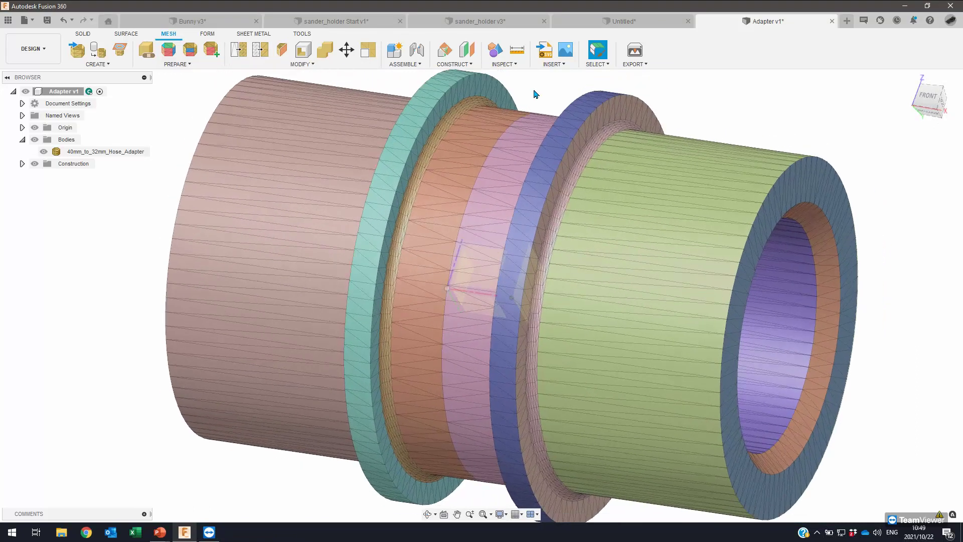
pyautogui.scroll(-2, 536, 94)
pyautogui.click(484, 200)
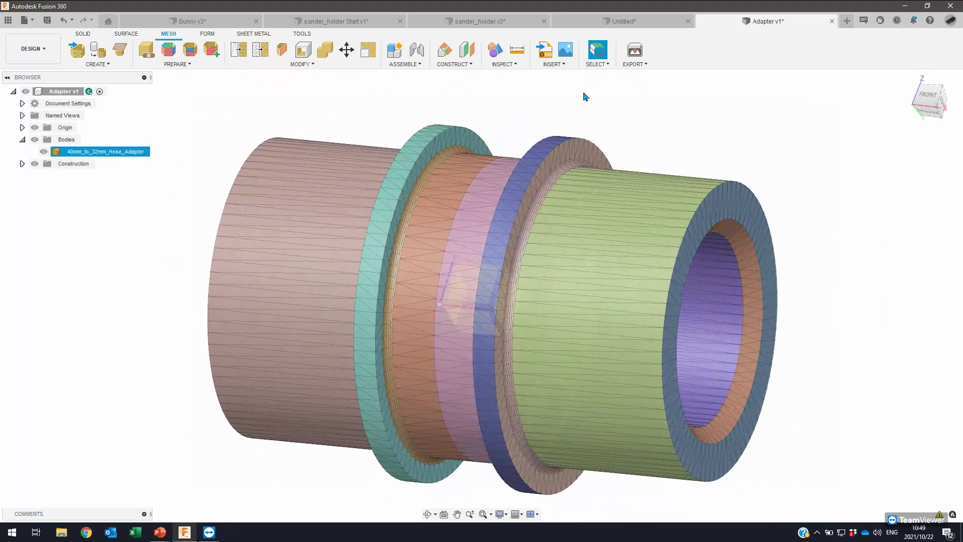
pyautogui.click(647, 89)
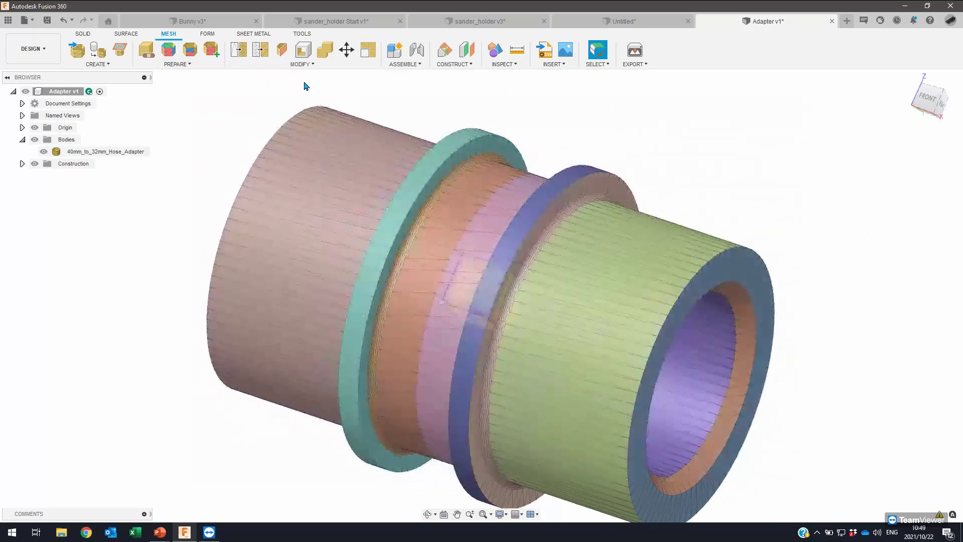
pyautogui.keyDown('shift'); pyautogui.moveTo(305, 86); pyautogui.dragTo(326, 65, button='middle'); pyautogui.keyUp('shift')
pyautogui.click(326, 65)
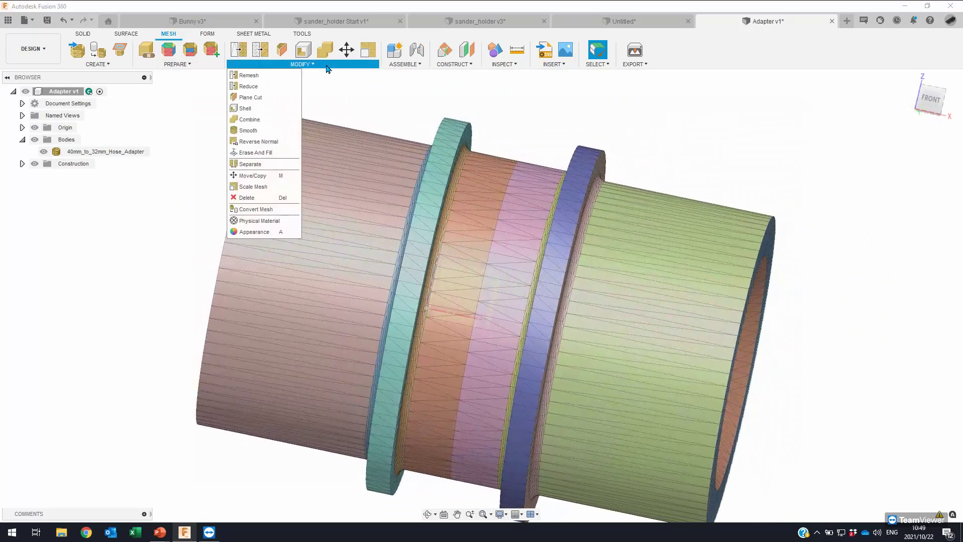
pyautogui.scroll(-1, 327, 69)
pyautogui.click(396, 105)
pyautogui.keyDown('shift'); pyautogui.moveTo(395, 105); pyautogui.dragTo(437, 241, button='middle'); pyautogui.keyUp('shift')
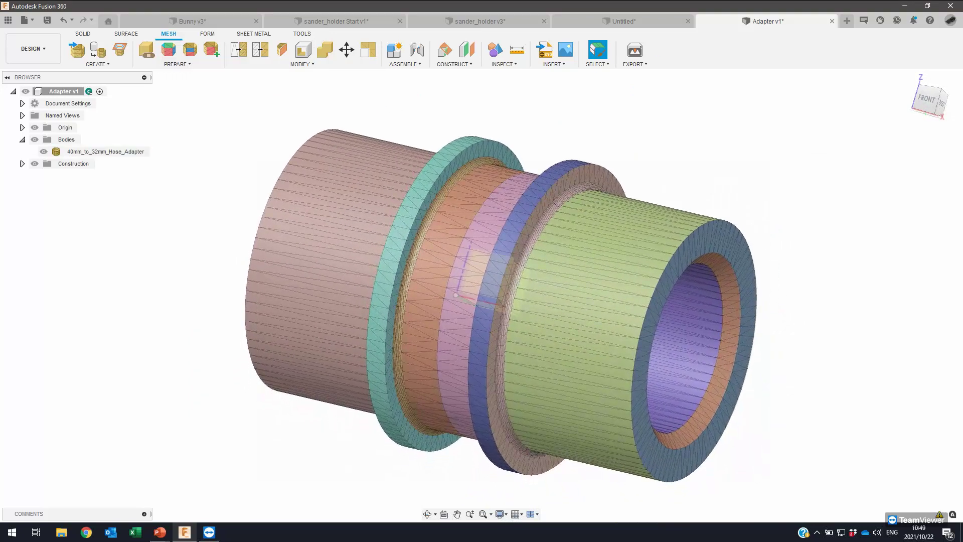
# Step: Switch to the PowerPoint slideshow and advance to the Workflow slide
pyautogui.click(574, 374)
pyautogui.hotkey('alt', 'Tab')
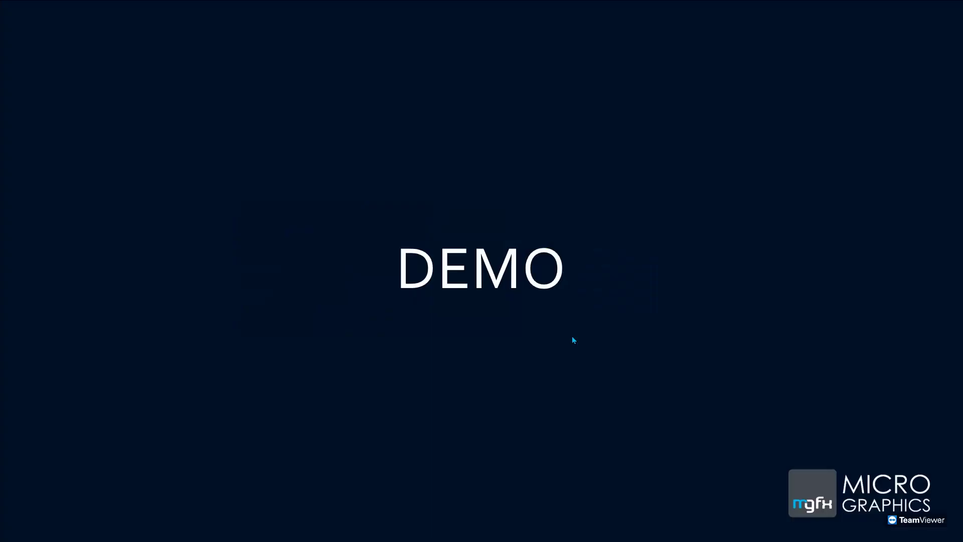
pyautogui.click(572, 326)
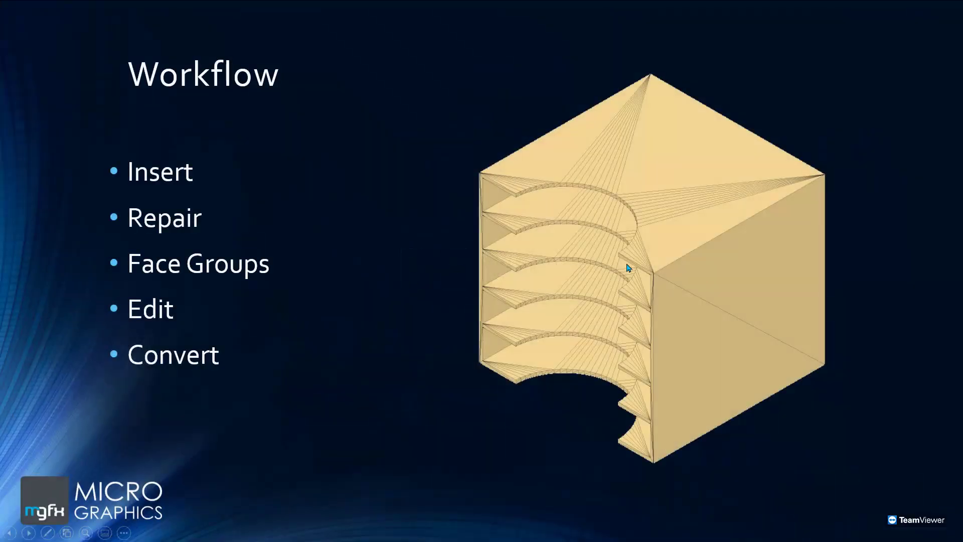